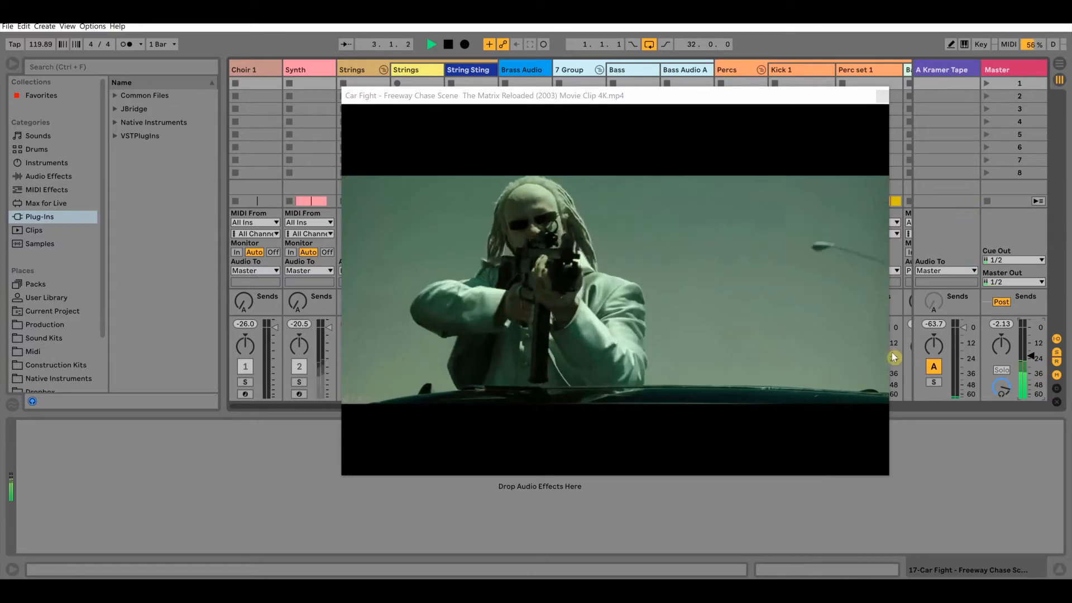
# - Stop playback and reset the Master track's volume to its default 0.0 dB
pyautogui.press('space')
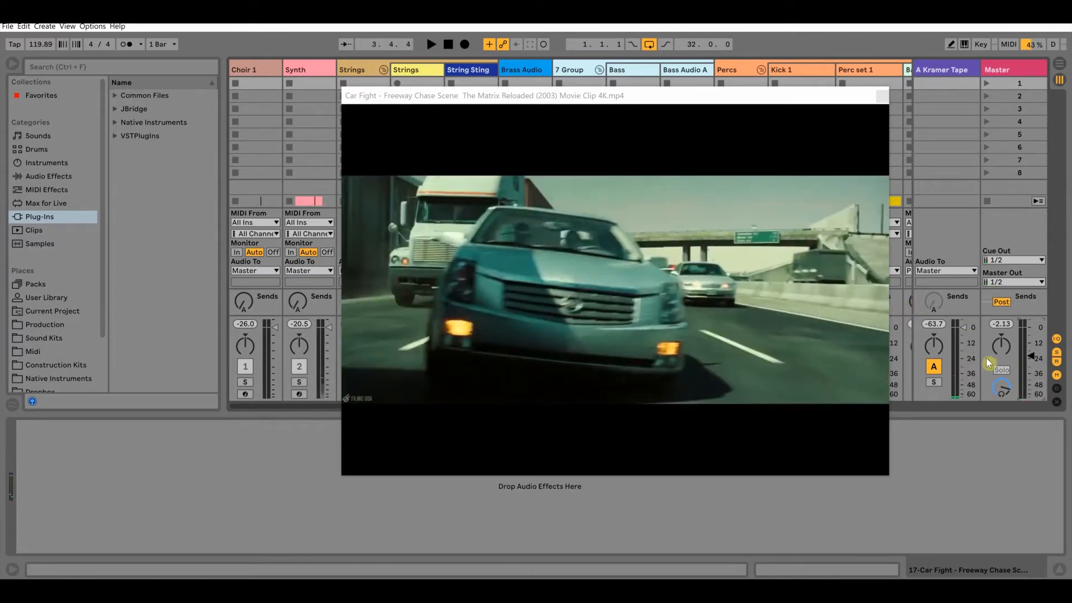
pyautogui.rightClick(1033, 362)
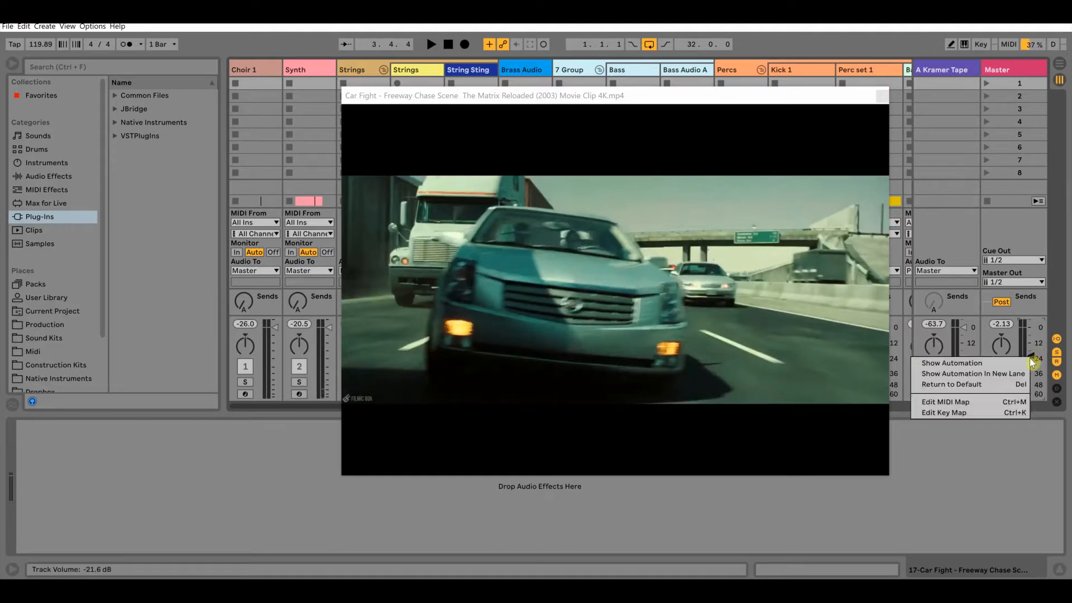
pyautogui.click(973, 385)
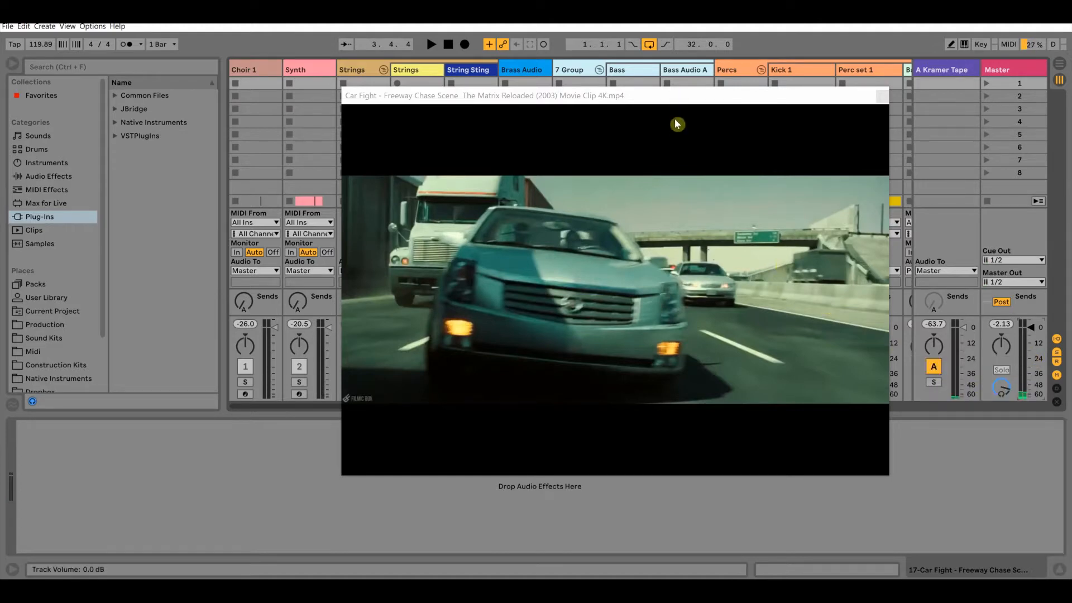
# - Switch to the Arrangement view with the video window moved off the clips, and play the song from bar 1
pyautogui.press('Tab')
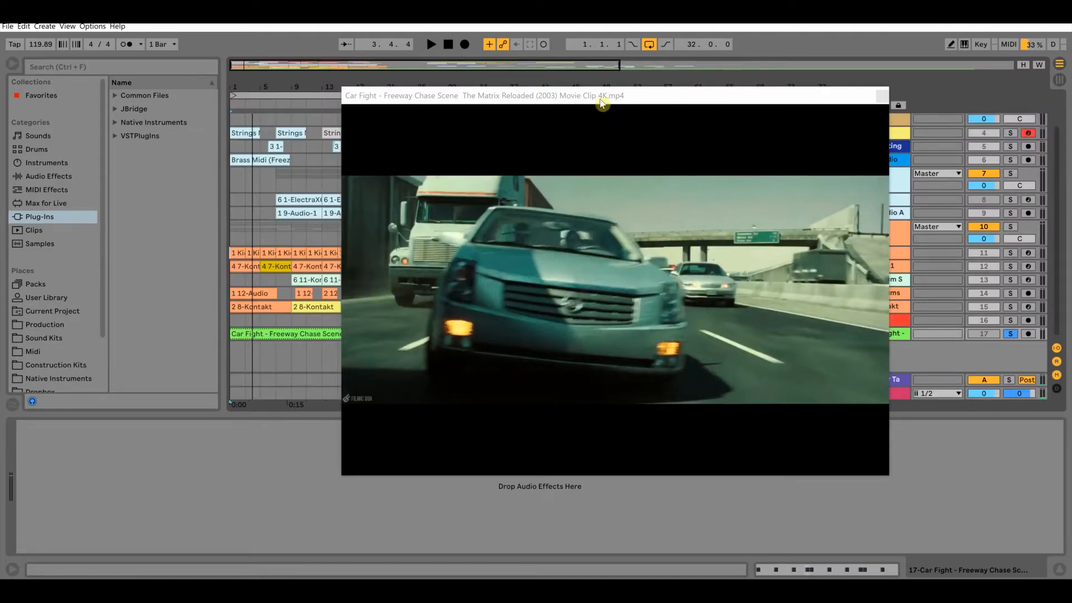
pyautogui.moveTo(630, 102); pyautogui.dragTo(733, 102)
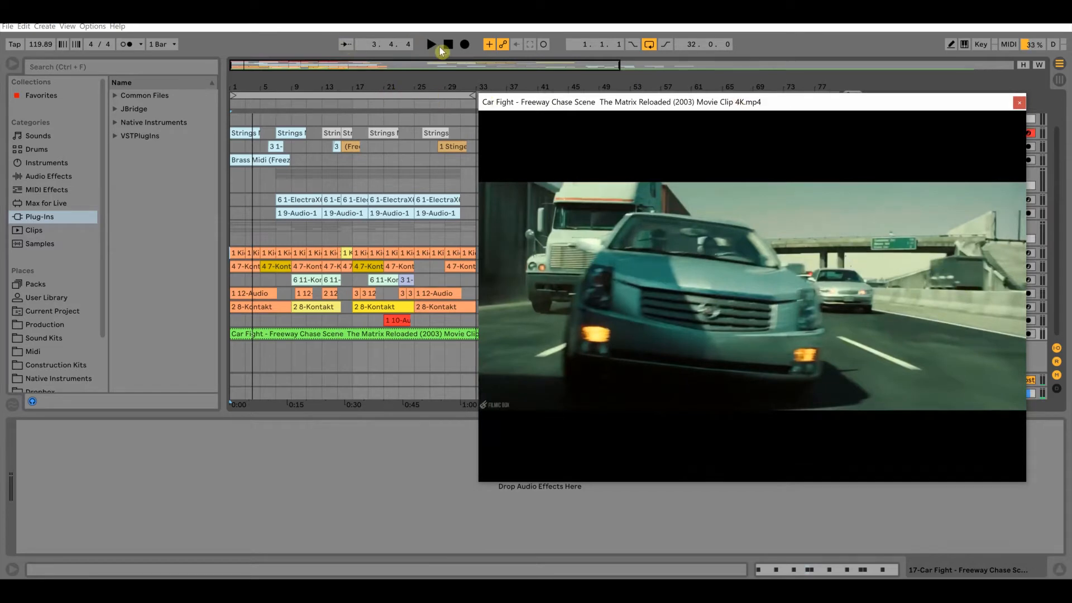
pyautogui.click(445, 45)
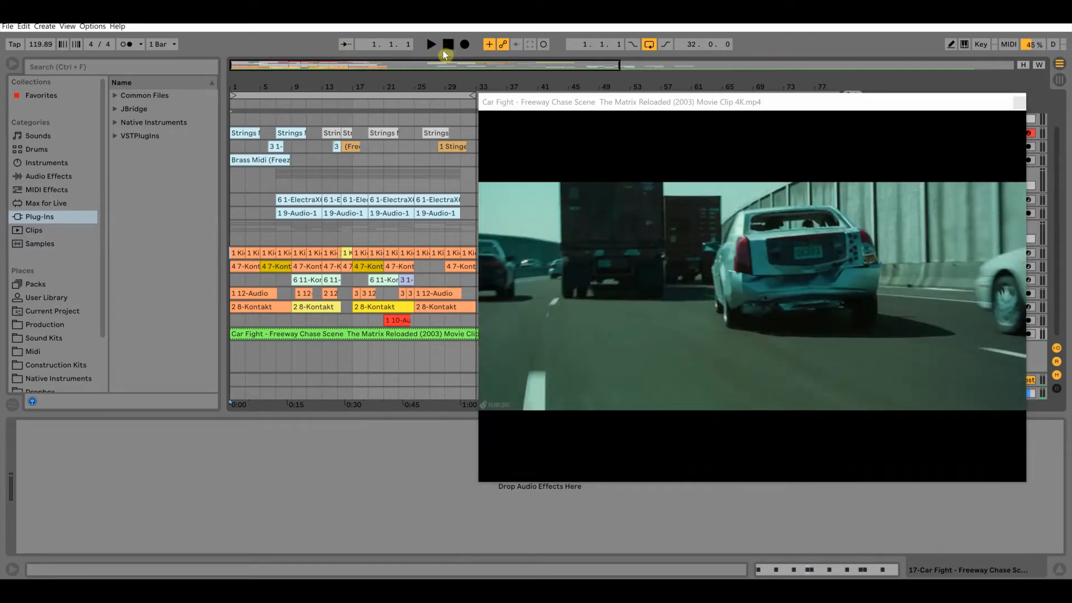
pyautogui.click(430, 45)
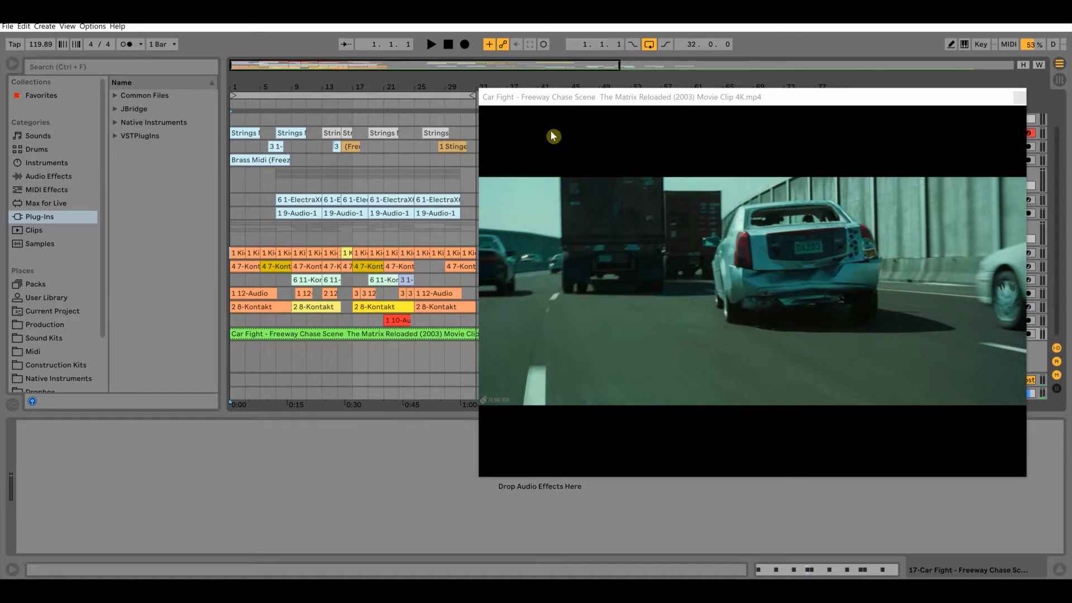
# - Shrink the video window to about half its size and place it over the empty middle of the arrangement
pyautogui.moveTo(547, 102); pyautogui.dragTo(558, 105)
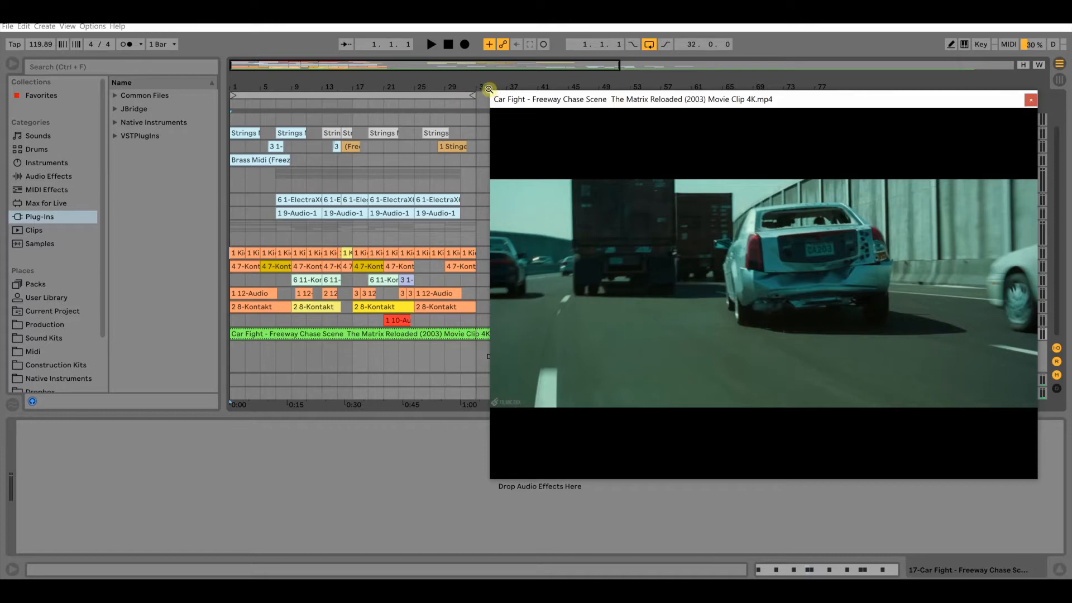
pyautogui.moveTo(487, 89); pyautogui.dragTo(751, 233)
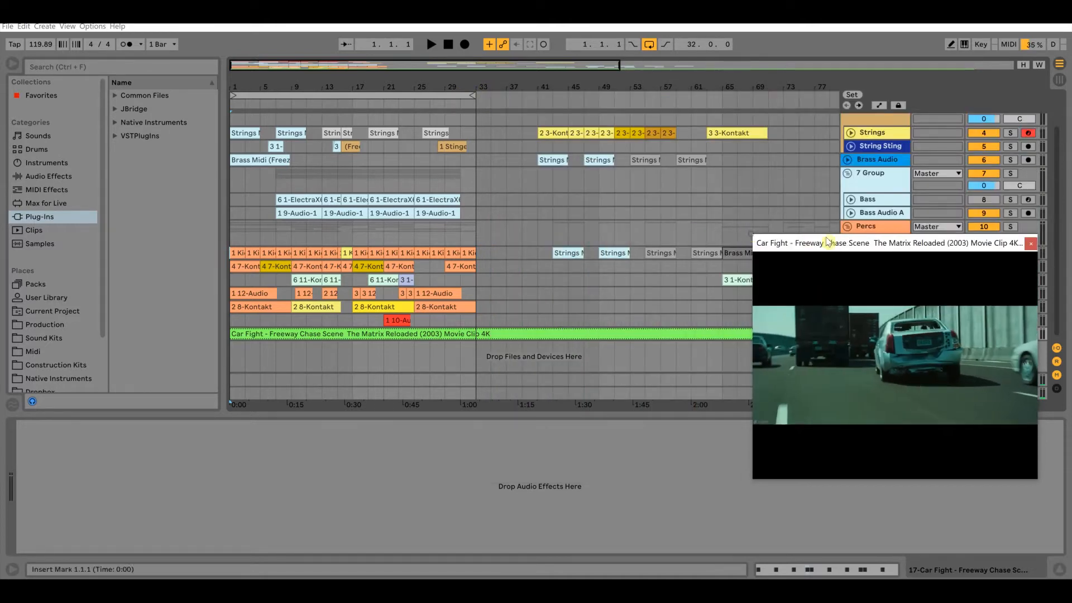
pyautogui.moveTo(835, 249); pyautogui.dragTo(603, 143)
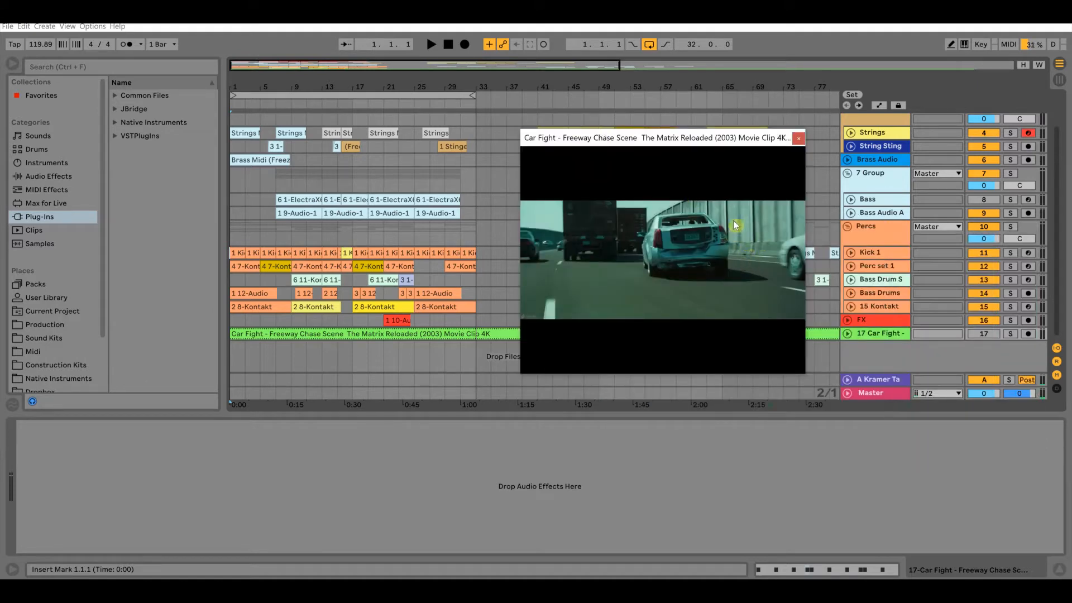
# - Show the Kick 1 track's devices and solo the Percs group
pyautogui.click(879, 240)
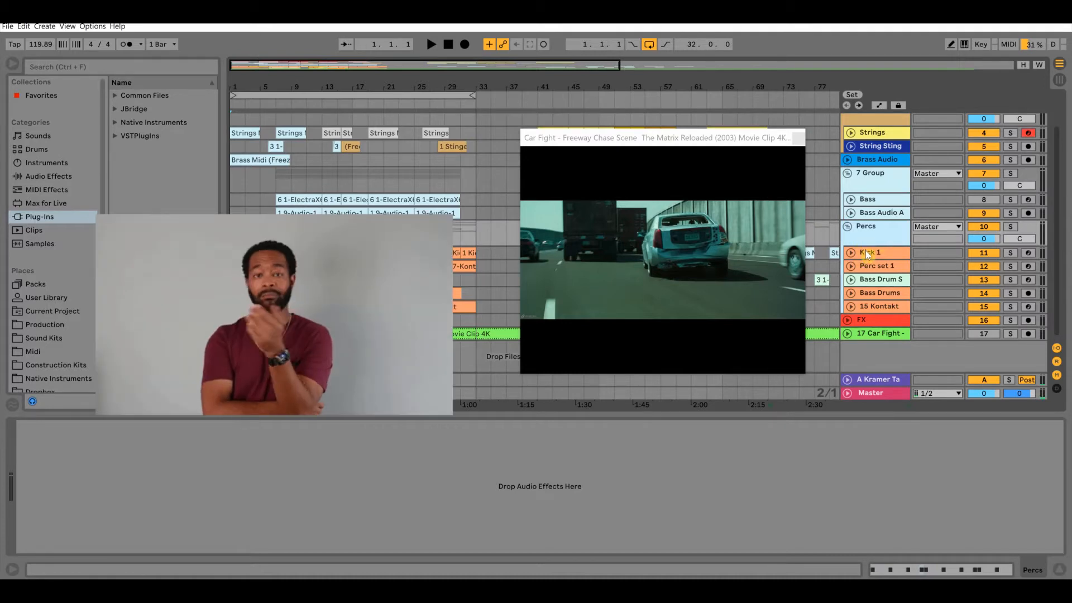
pyautogui.click(867, 254)
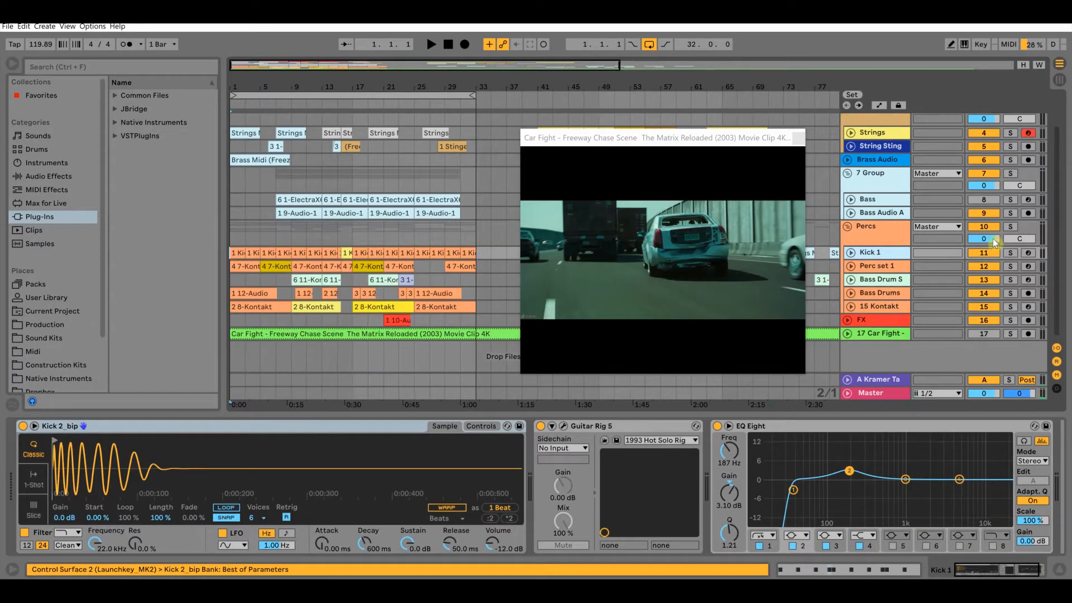
pyautogui.click(1010, 227)
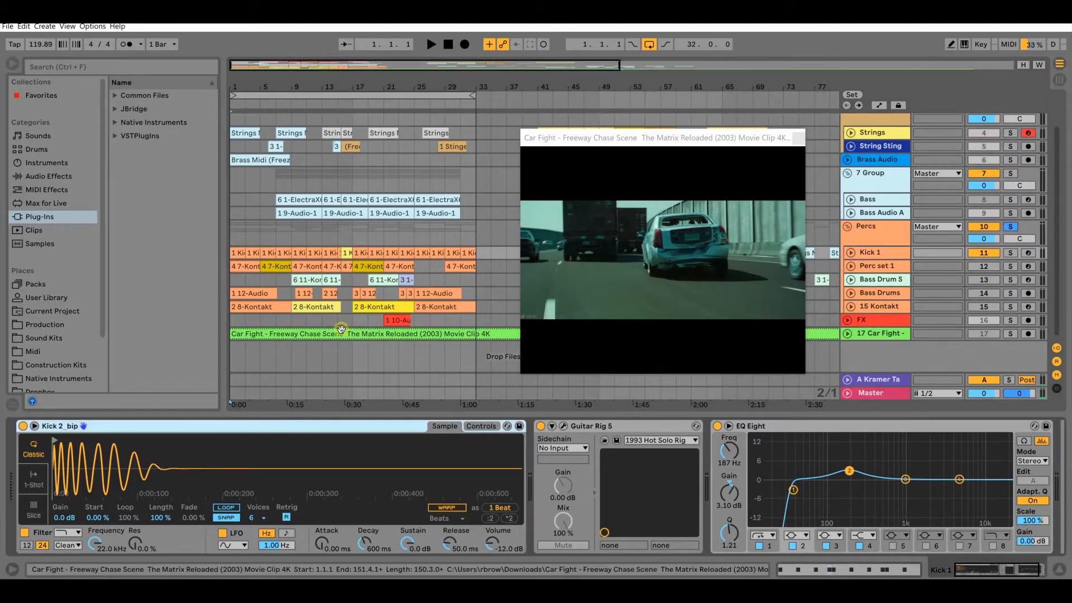
# - Open the first Kick 1 clip, examine its extra C3 notes just before beats 1.4 and 2.3, and play the pattern
pyautogui.click(237, 252)
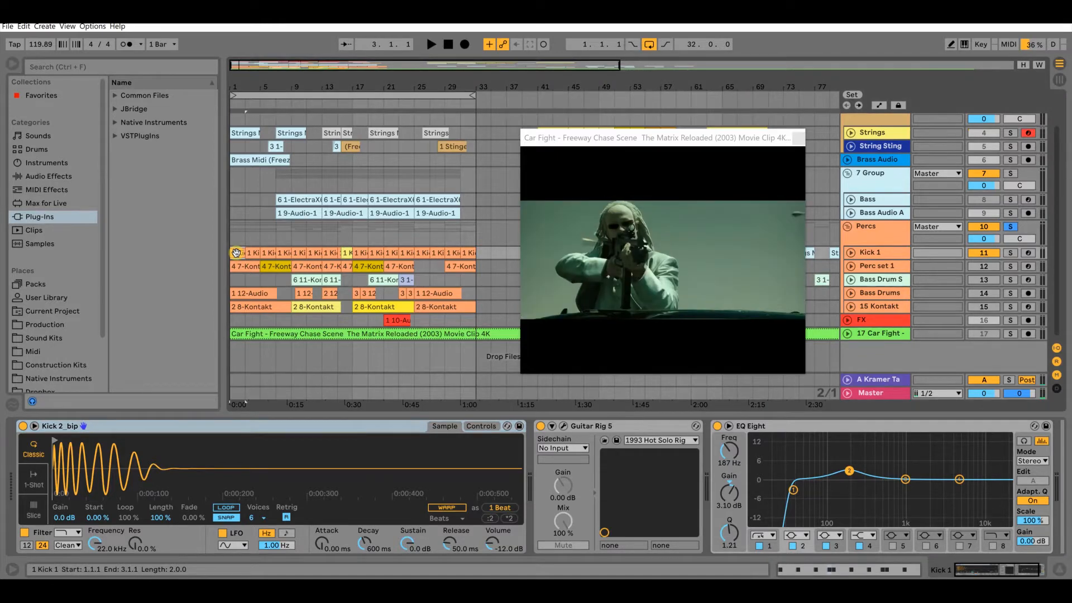
pyautogui.doubleClick(236, 253)
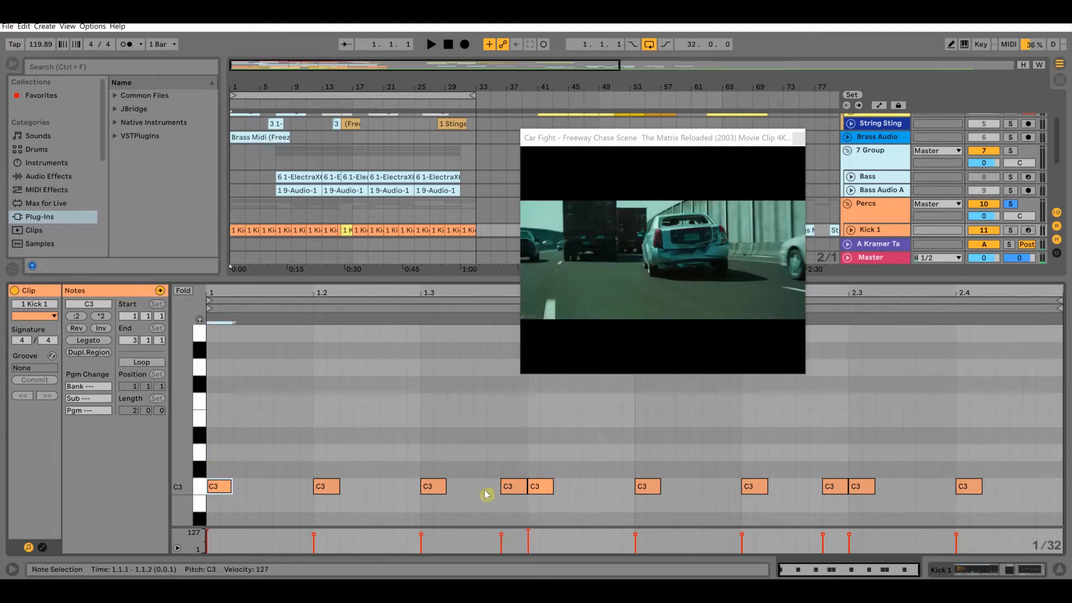
pyautogui.click(510, 486)
pyautogui.click(835, 486)
pyautogui.click(509, 486)
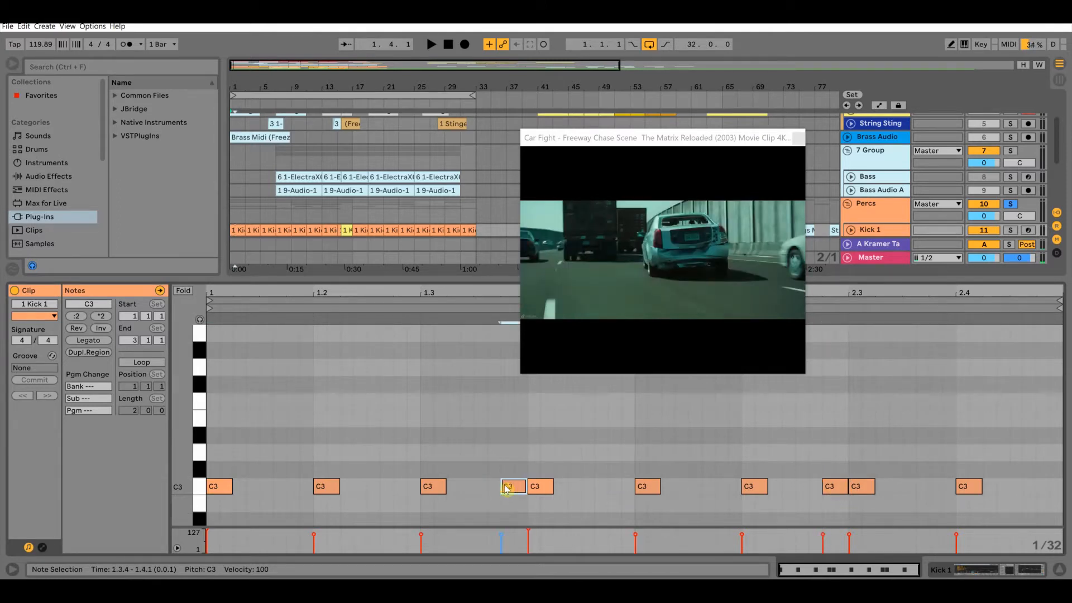
pyautogui.click(832, 486)
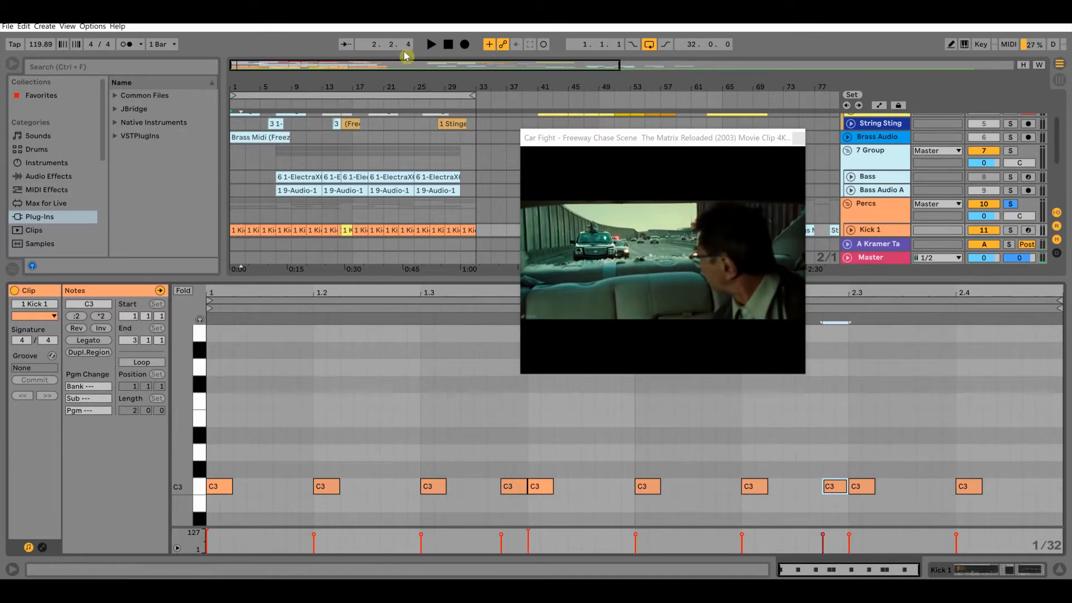
pyautogui.click(434, 45)
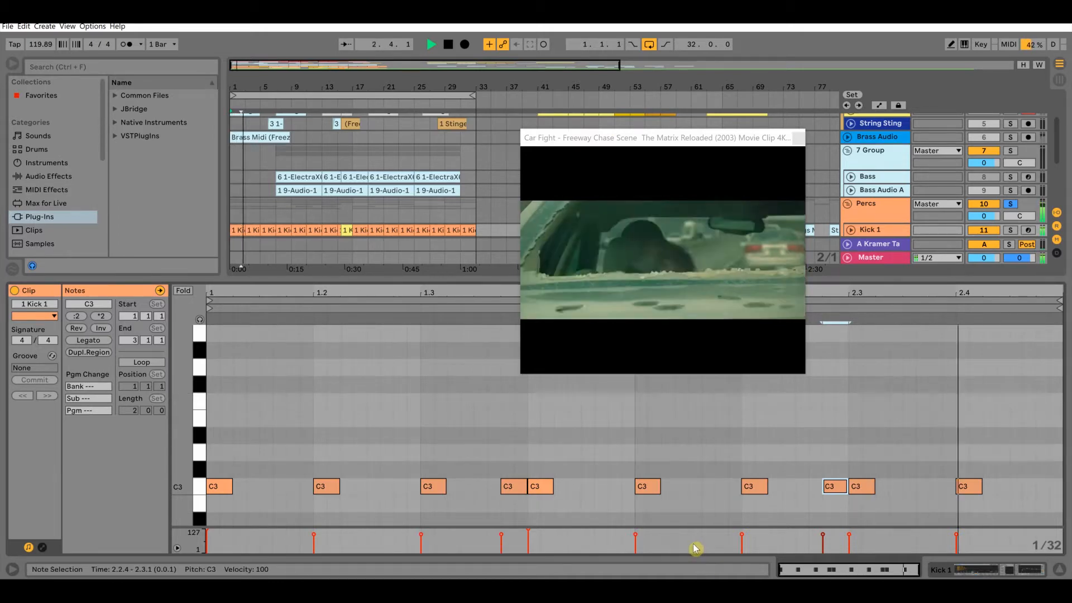
pyautogui.click(271, 232)
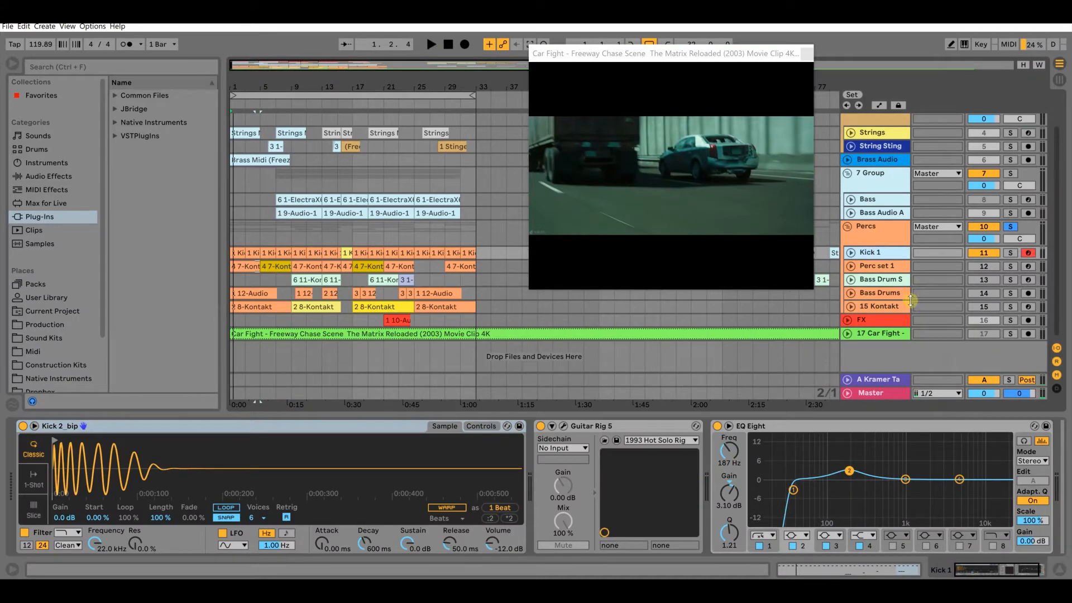
# - Open the Kontakt instrument on Perc set 1 and locate Cajon Ensemble.nki in the Cuba library
pyautogui.click(876, 267)
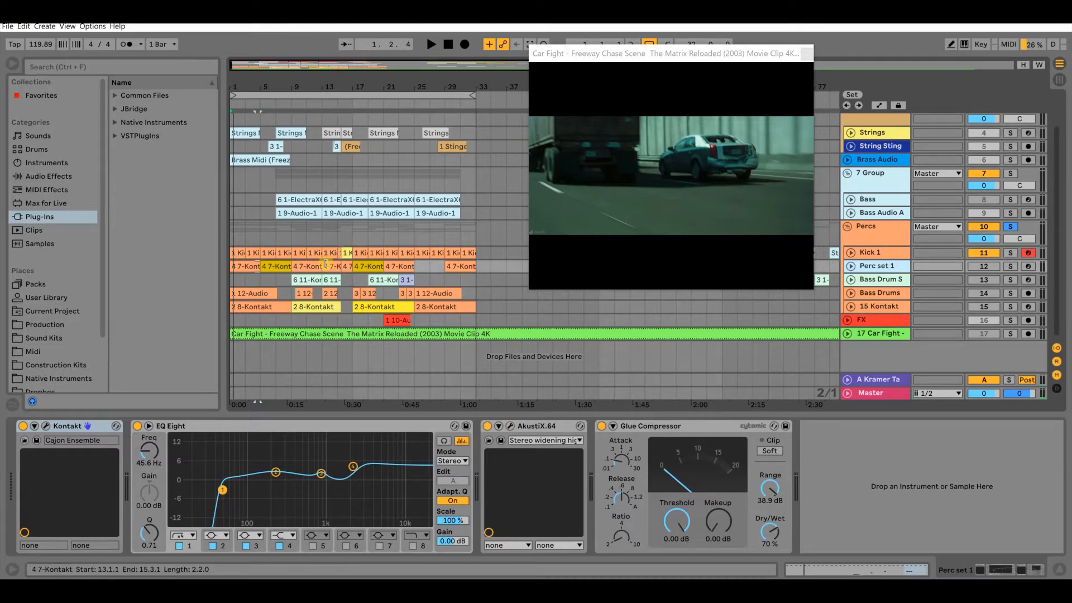
pyautogui.click(241, 269)
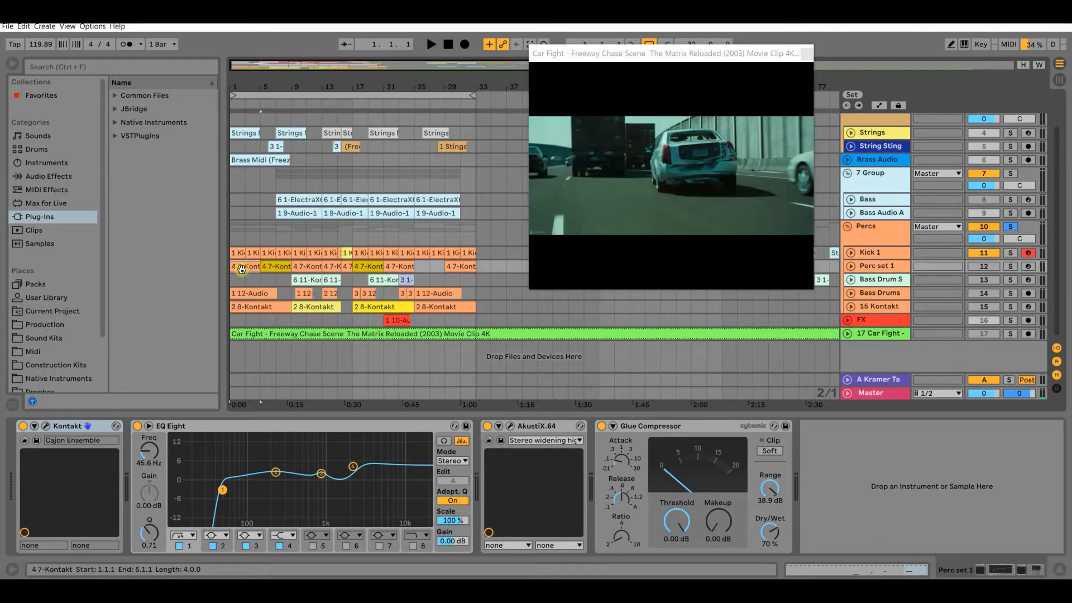
pyautogui.click(46, 427)
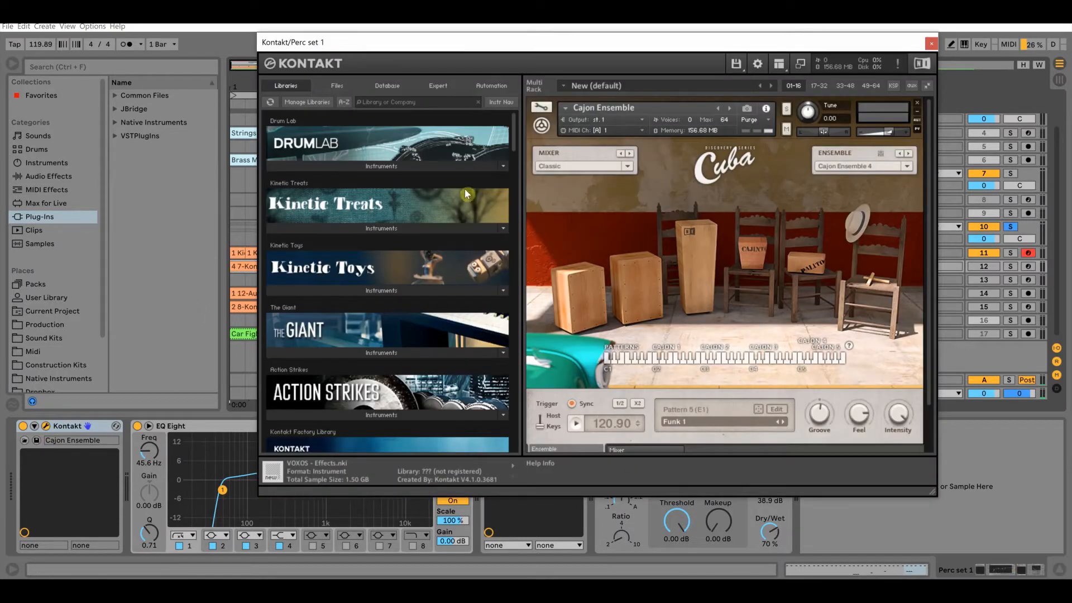
pyautogui.moveTo(517, 122); pyautogui.dragTo(531, 380)
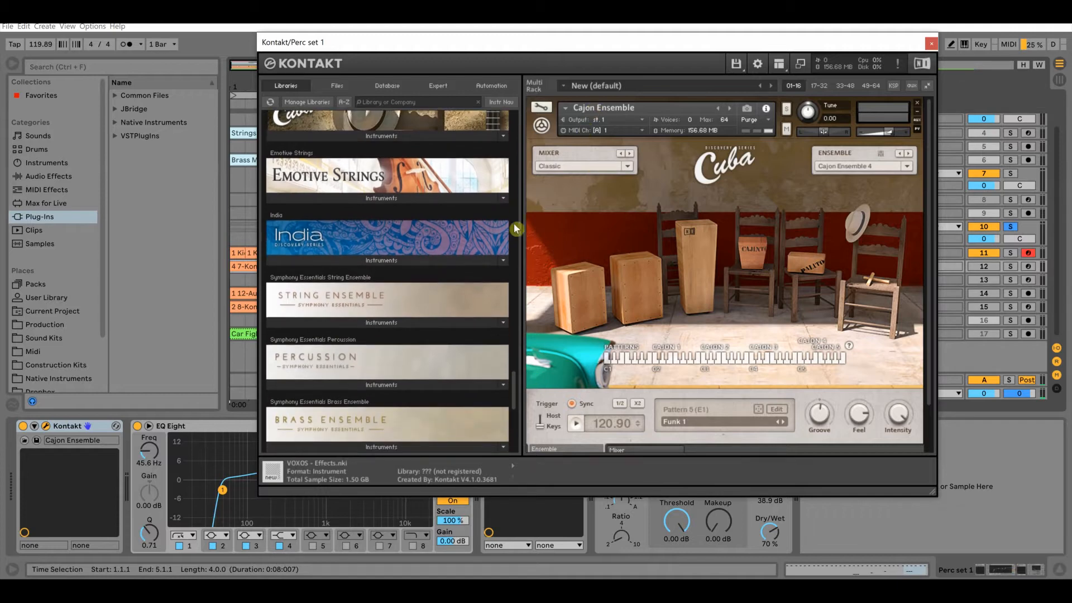
pyautogui.scroll(3, 334, 179)
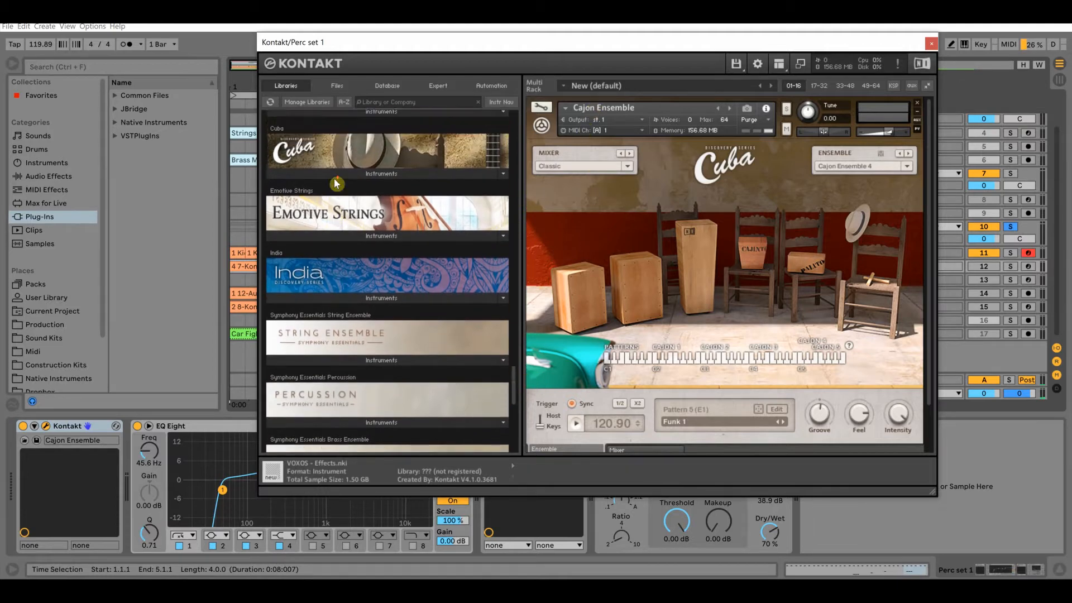
pyautogui.click(351, 192)
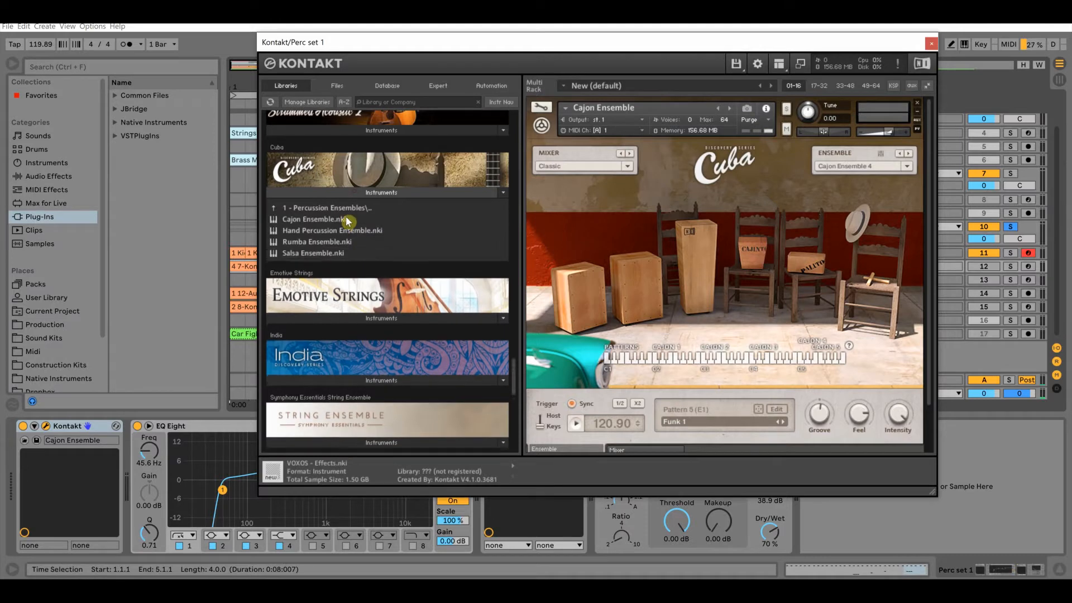
pyautogui.click(341, 219)
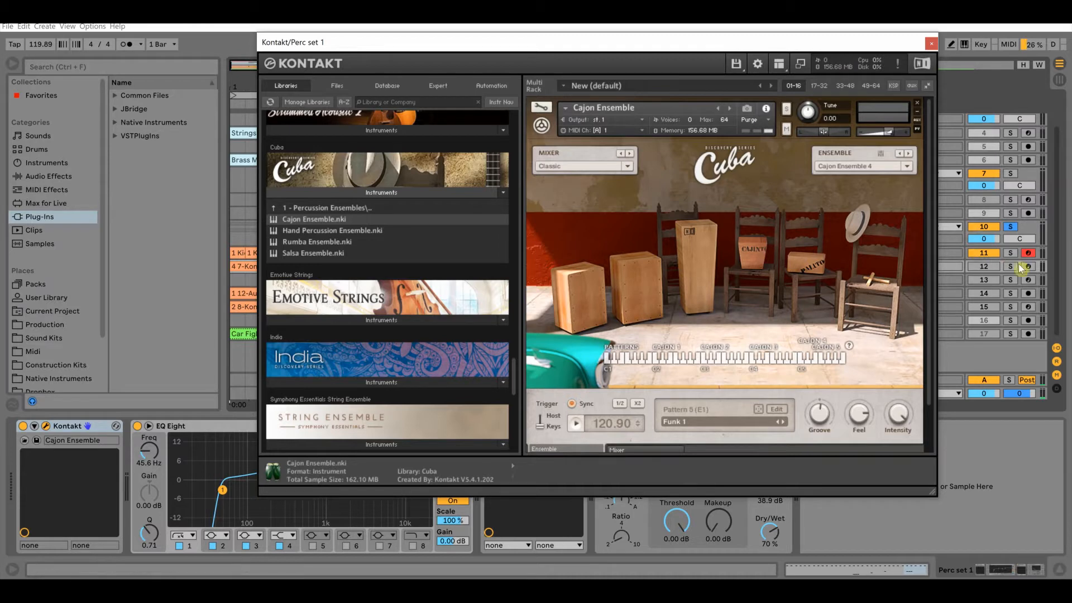
# - Activate and record-arm the Perc set 1 track, and close the Kontakt window
pyautogui.click(987, 266)
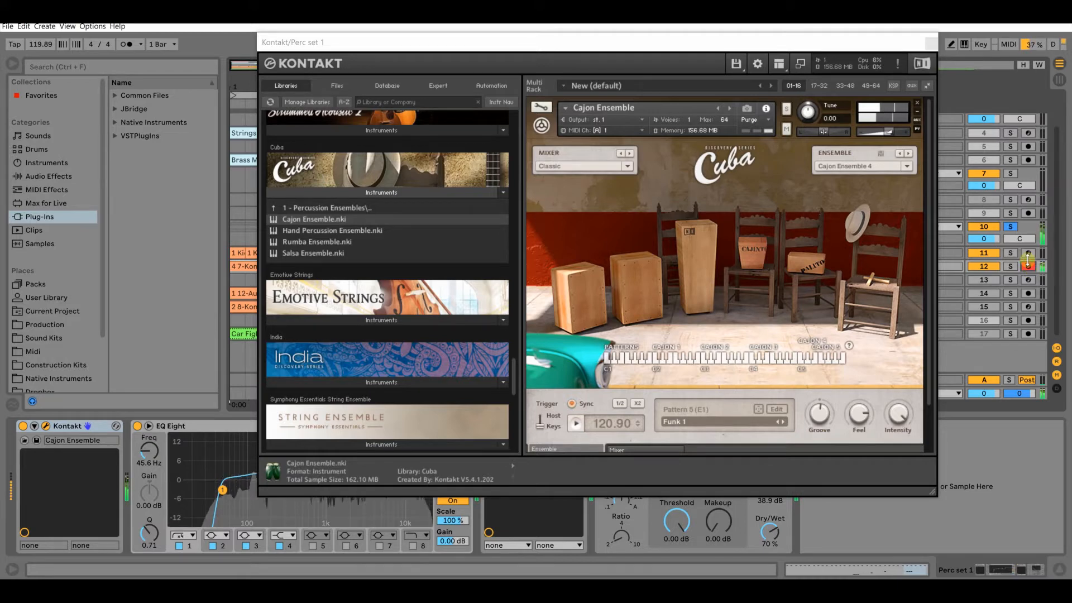
pyautogui.click(929, 43)
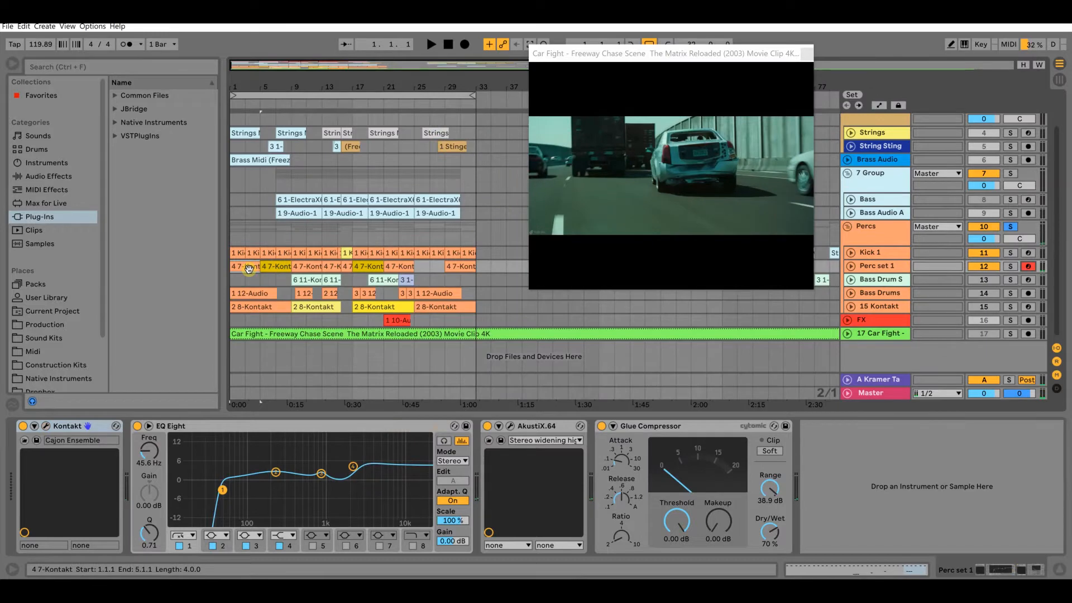
# - Open the first Perc set 1 clip and examine its repeating C4 notes and the C3 hits before bar 3
pyautogui.doubleClick(249, 269)
pyautogui.moveTo(1050, 347); pyautogui.dragTo(198, 349)
pyautogui.click(218, 347)
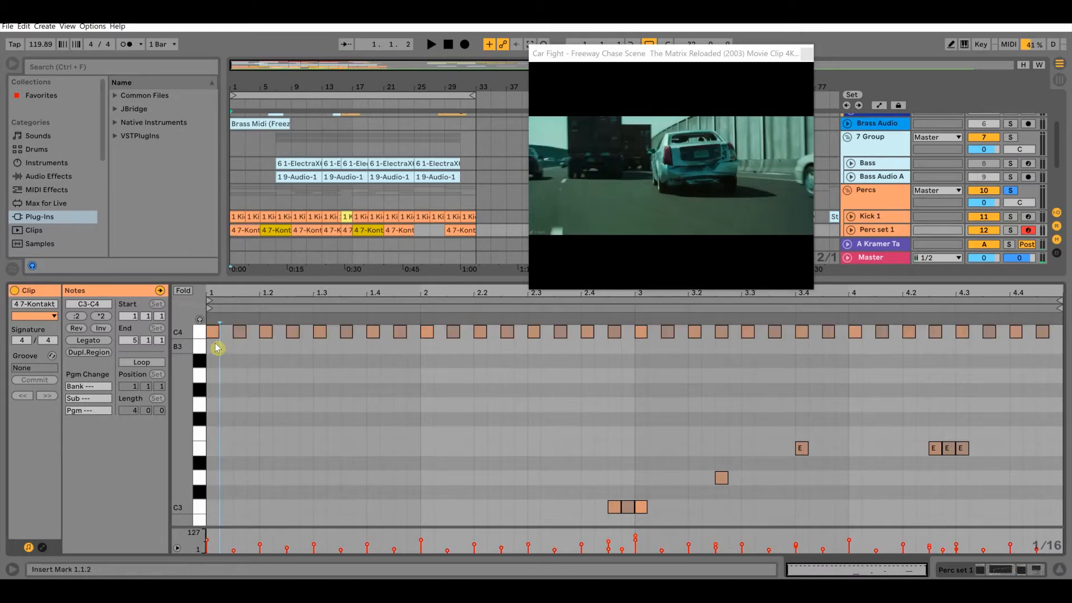
pyautogui.click(212, 334)
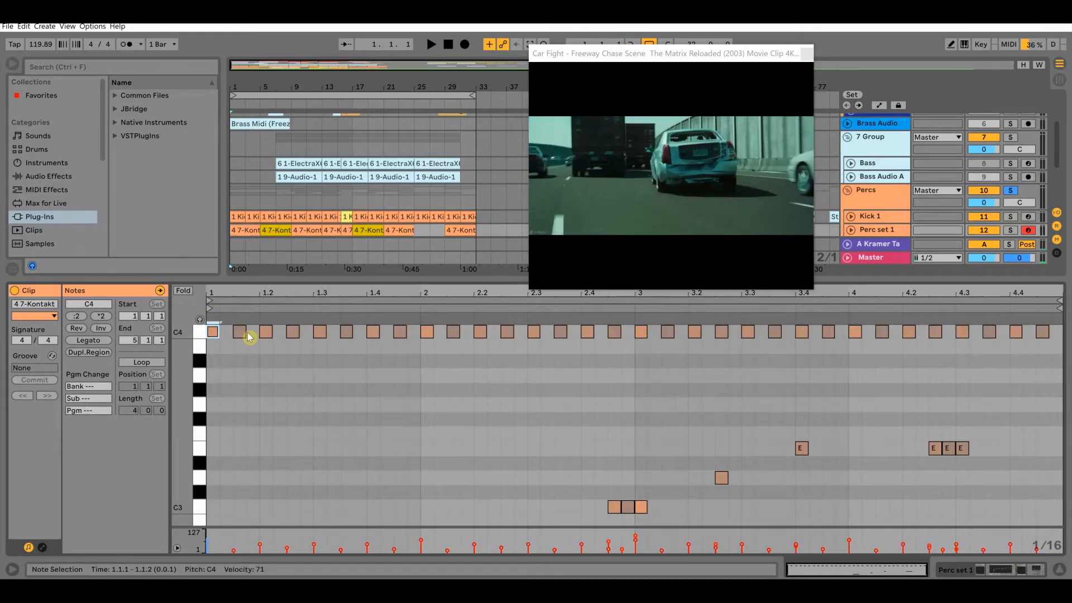
pyautogui.click(613, 508)
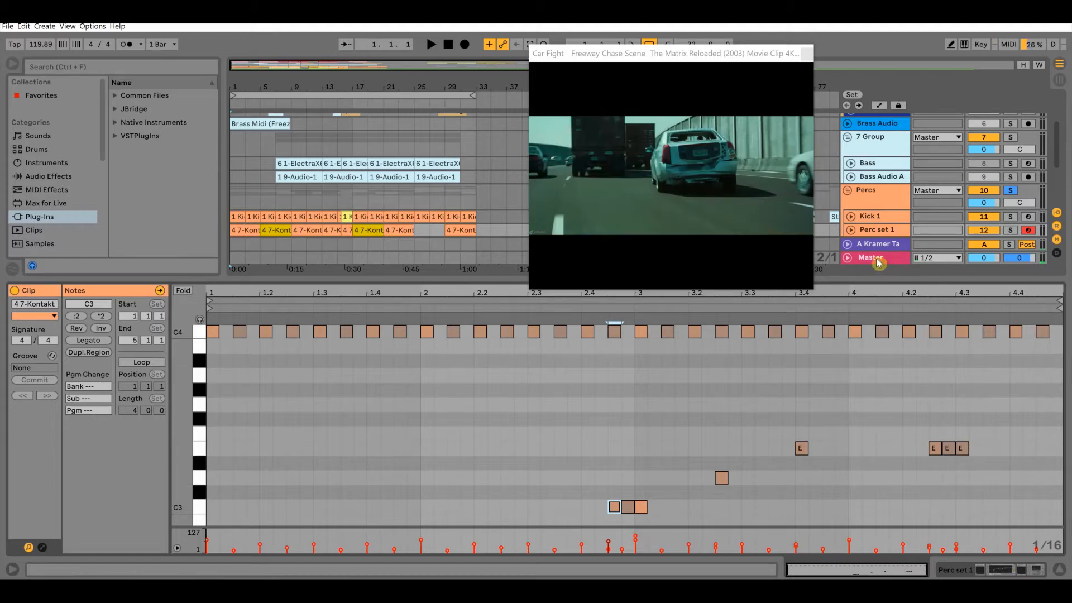
# - Play the Perc set 1 pattern, select the C3 to E3 notes in its second clip, and return to the track's devices
pyautogui.press('space')
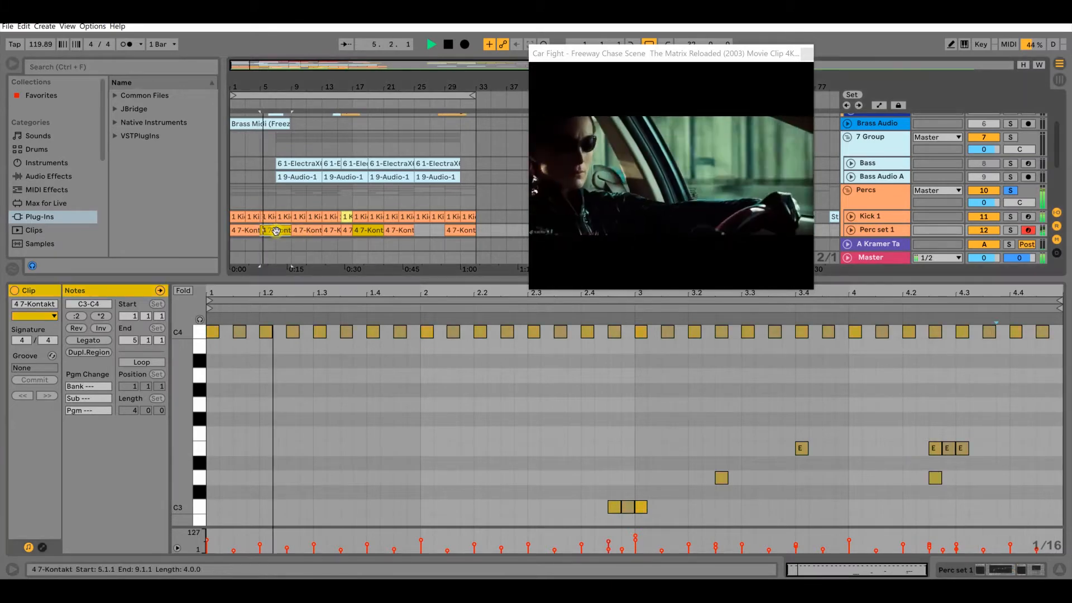
pyautogui.moveTo(577, 420); pyautogui.dragTo(978, 526)
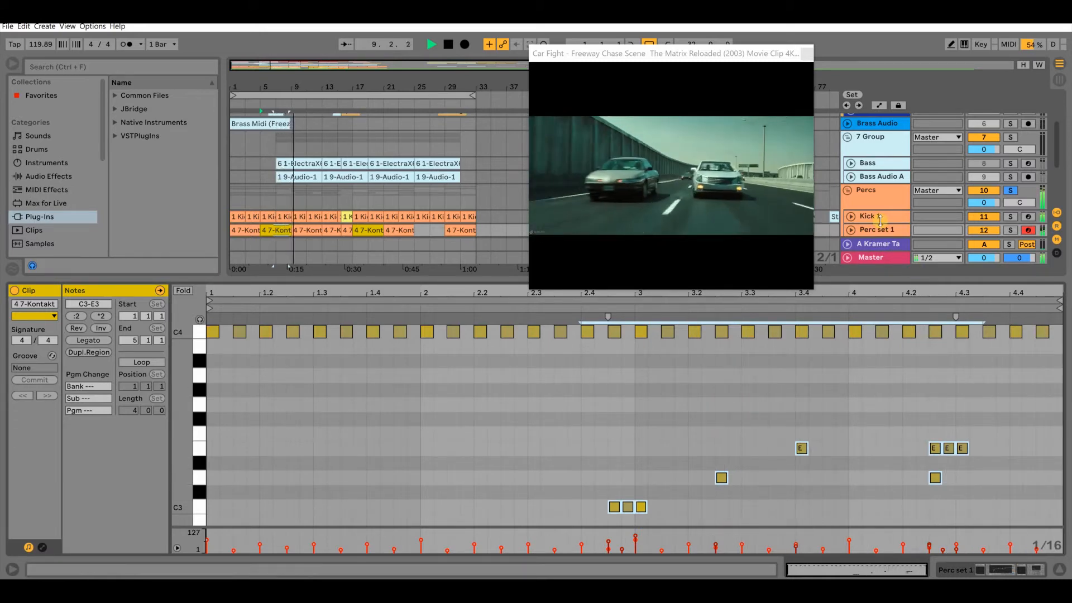
pyautogui.press('space')
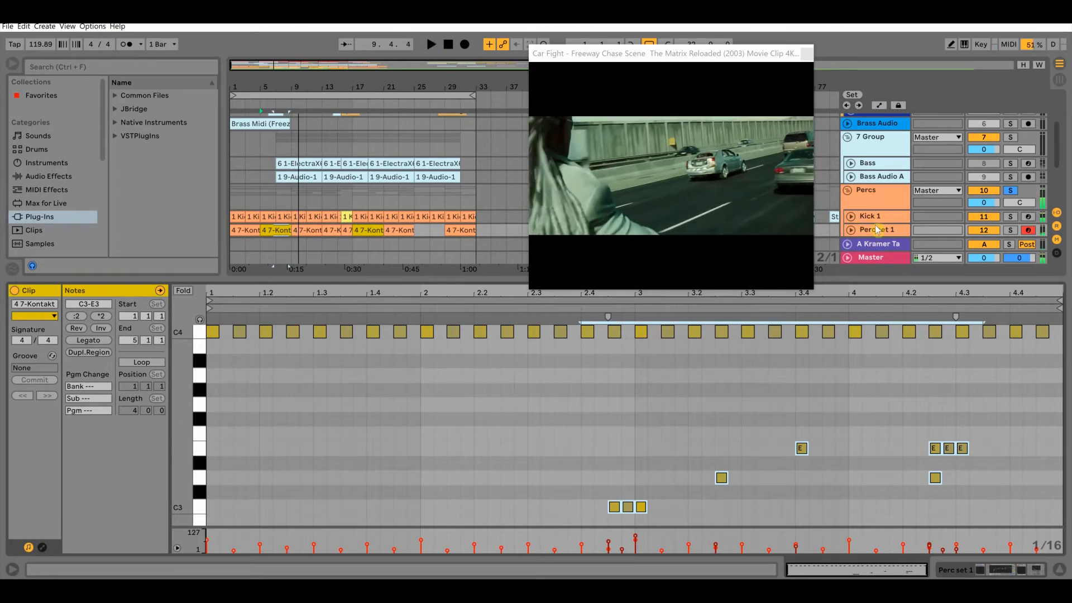
pyautogui.doubleClick(882, 231)
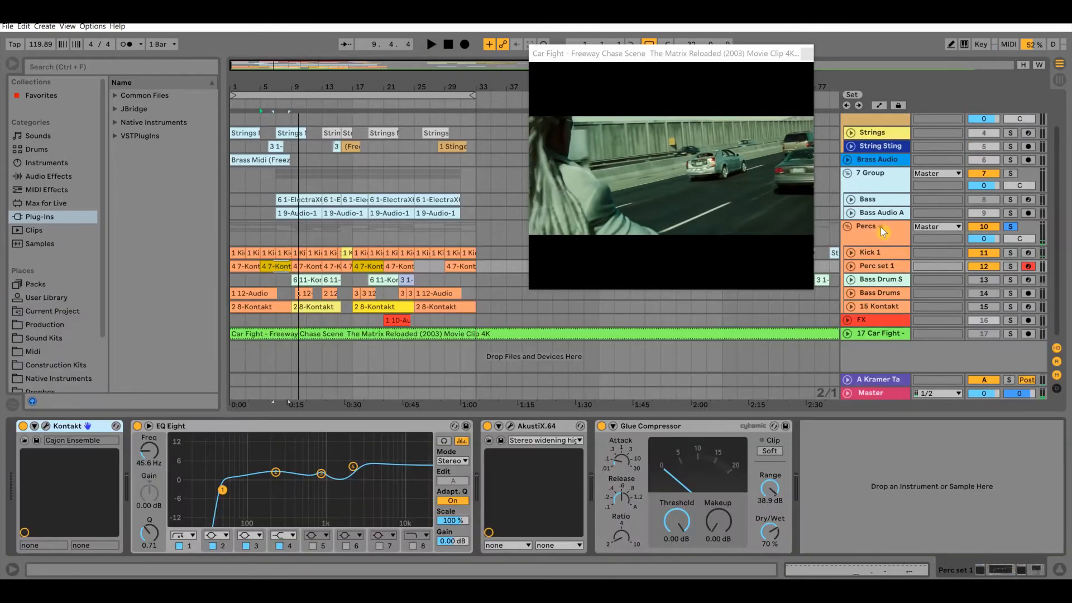
# - Activate and record-arm the 15-Kontakt track, and open its Drum Lab instrument in Kontakt
pyautogui.click(874, 311)
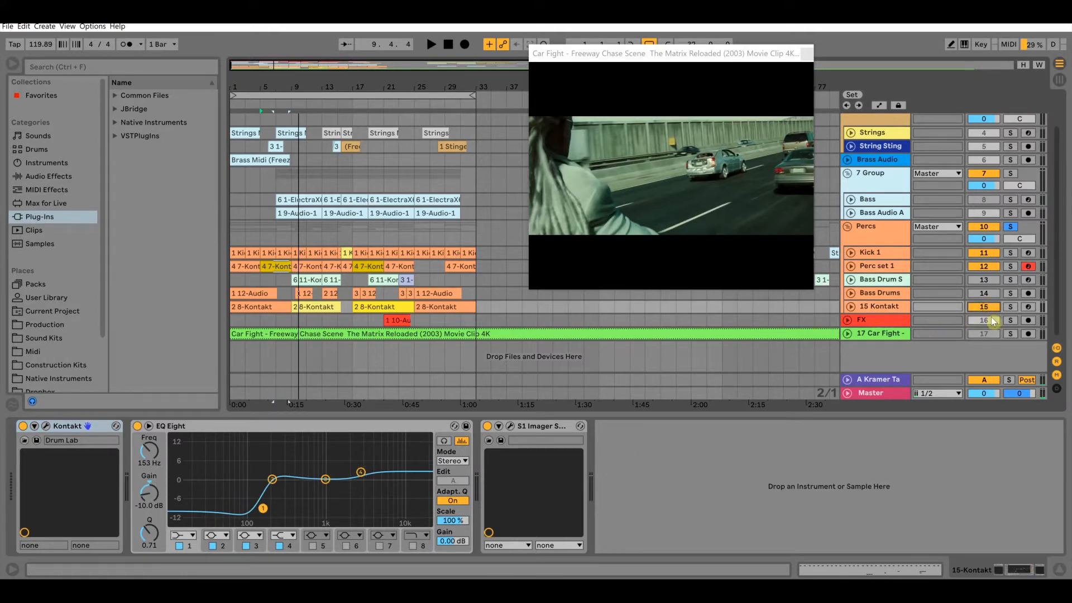
pyautogui.click(1029, 308)
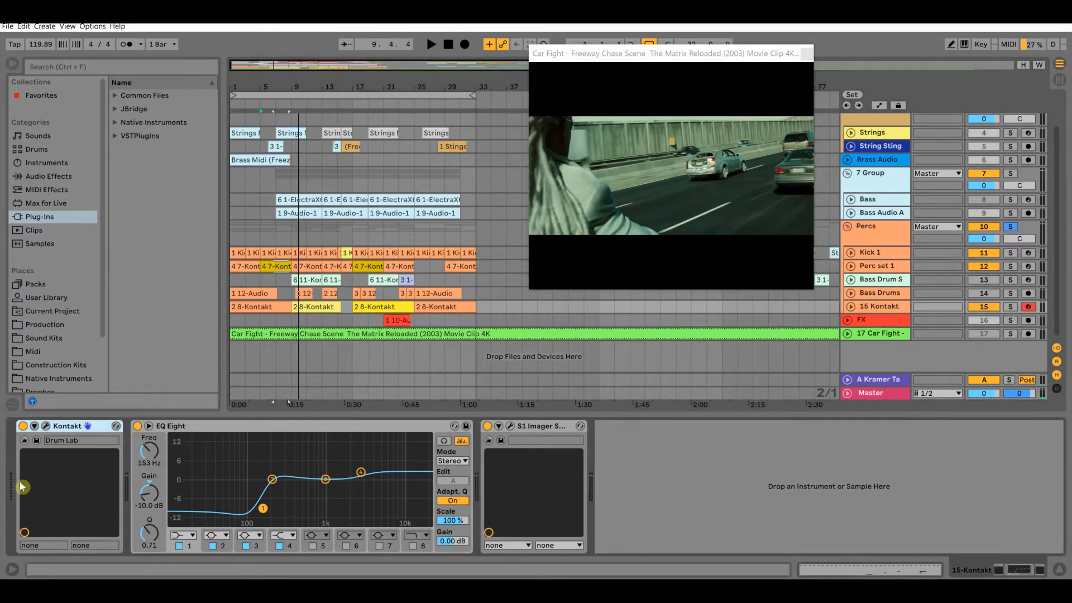
pyautogui.click(48, 428)
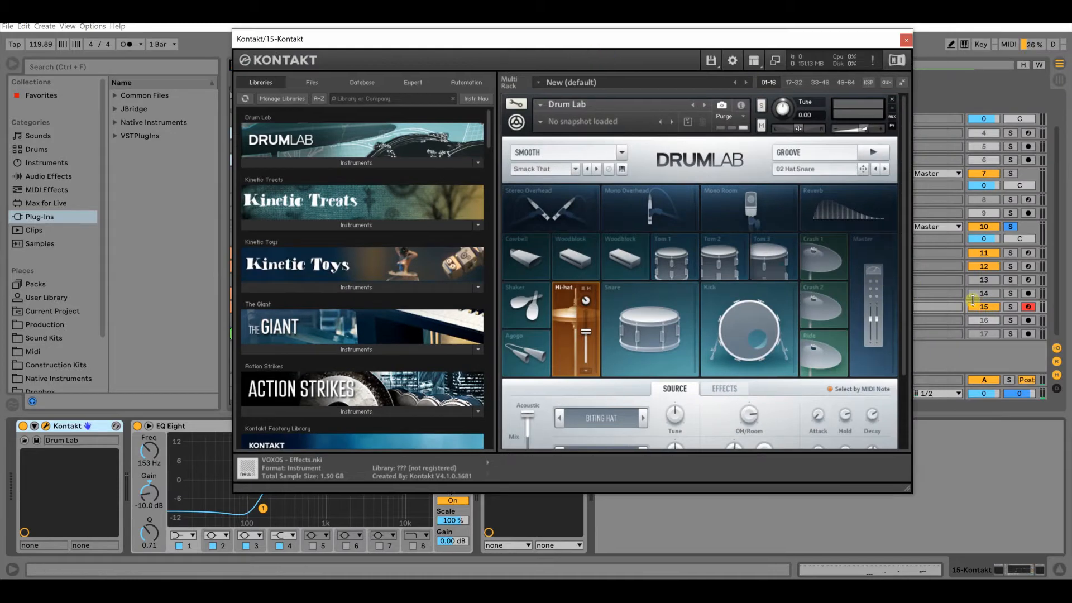
# - Audition Drum Lab's cowbell, woodblocks, toms, crashes and kick, inspect the kick's source settings, and close the Kontakt window
pyautogui.click(560, 213)
pyautogui.click(513, 272)
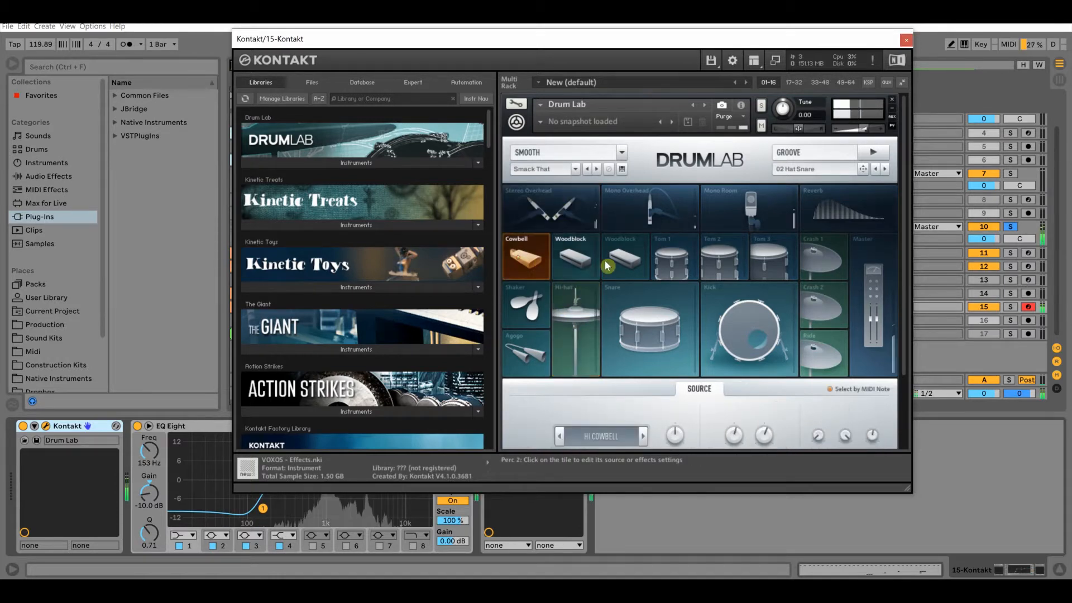
pyautogui.click(575, 259)
pyautogui.click(624, 260)
pyautogui.click(672, 262)
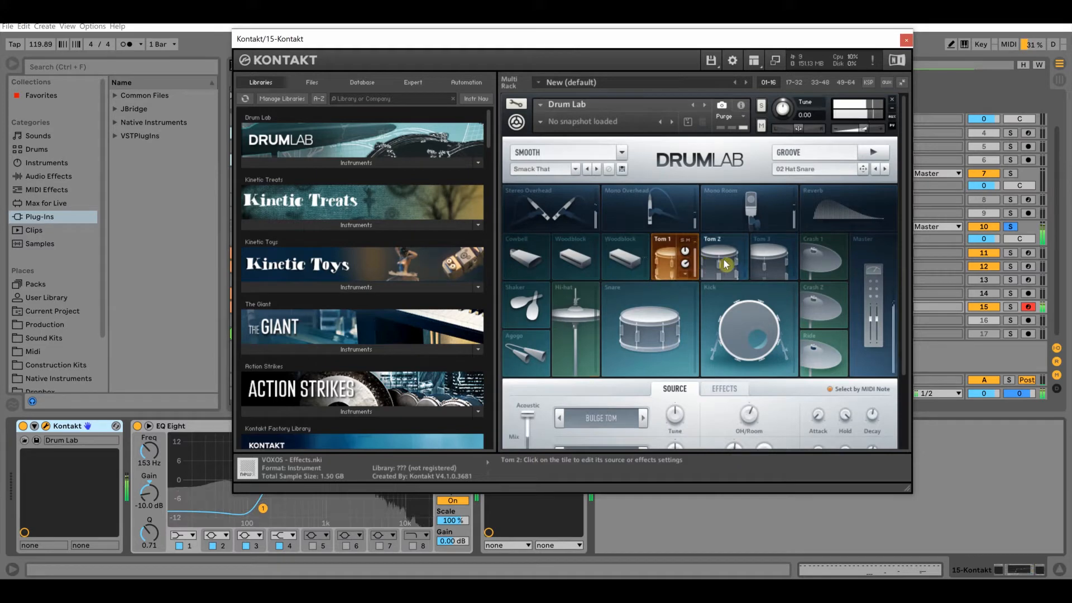
pyautogui.click(721, 260)
pyautogui.click(770, 260)
pyautogui.click(825, 275)
pyautogui.click(819, 303)
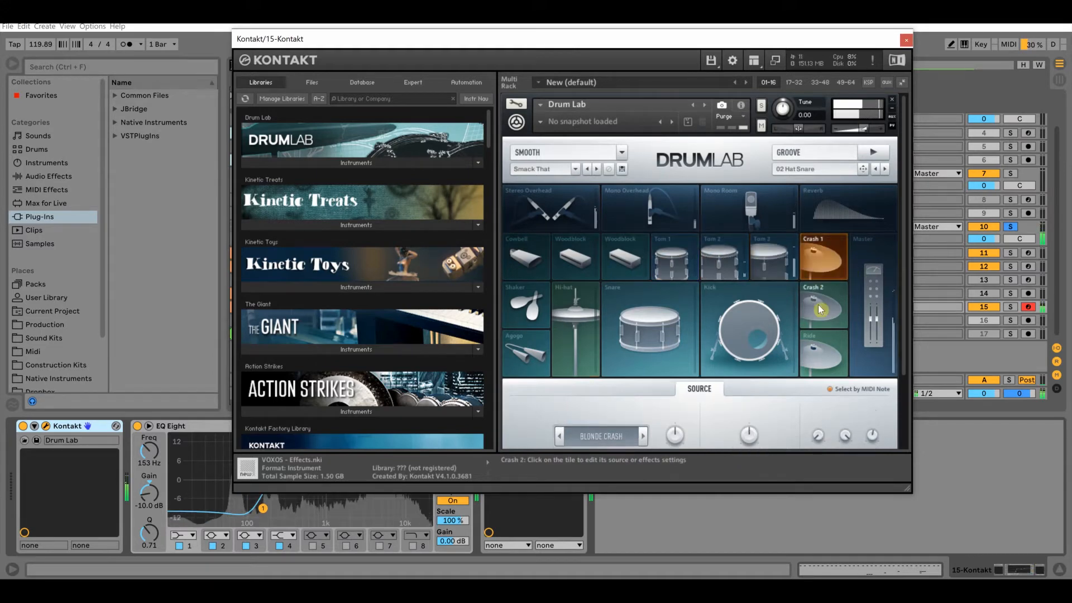
pyautogui.click(755, 328)
pyautogui.scroll(-2, 642, 351)
pyautogui.scroll(-2, 645, 355)
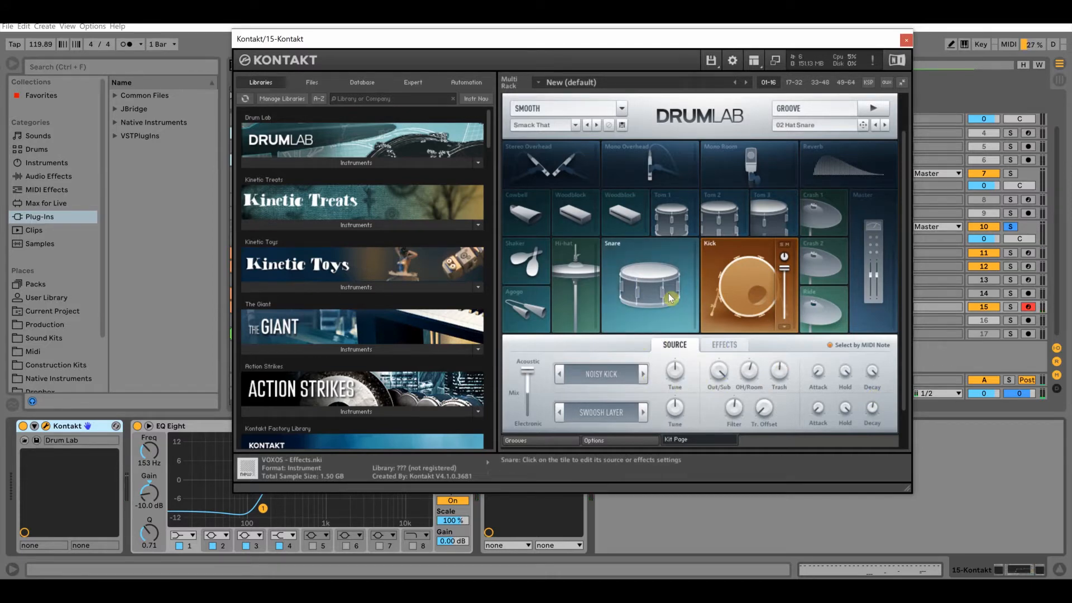
pyautogui.click(902, 44)
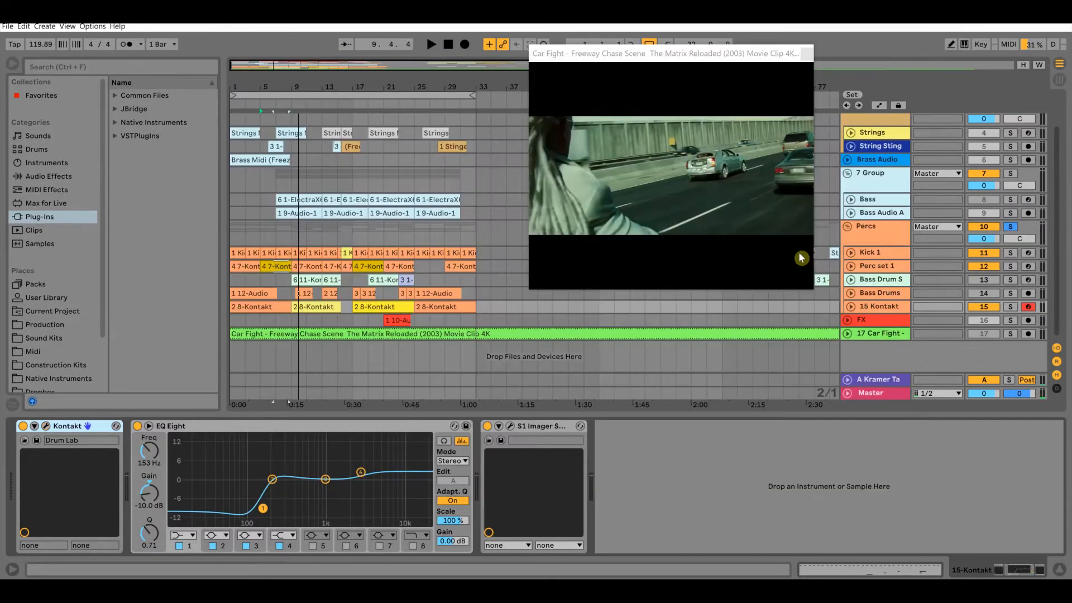
# - Examine the F#2 pattern in the first 15-Kontakt clip and compare it with the first Perc set 1 clip
pyautogui.doubleClick(269, 308)
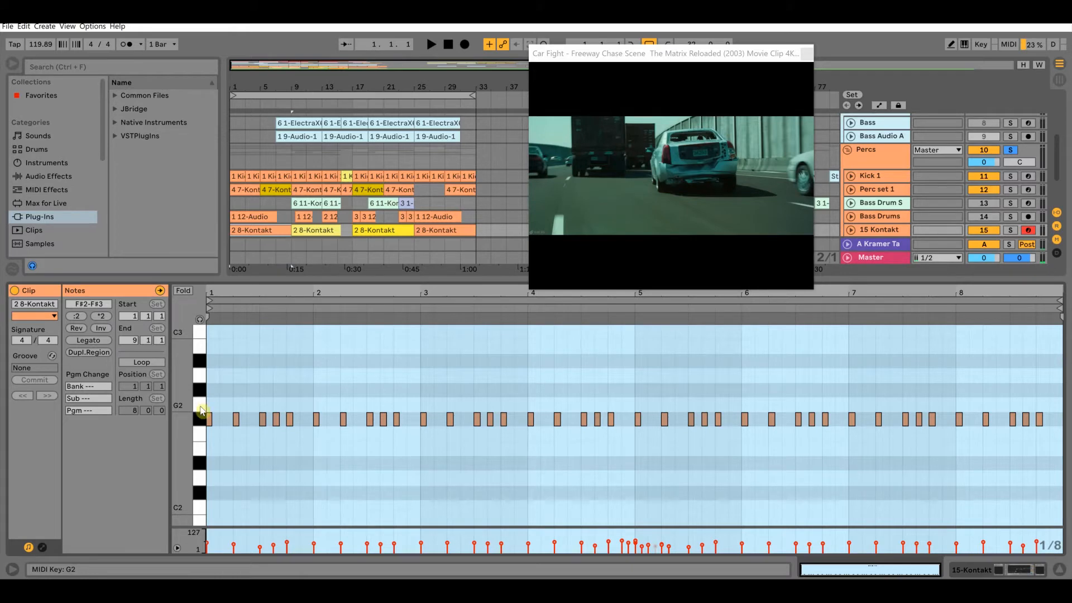
pyautogui.click(244, 189)
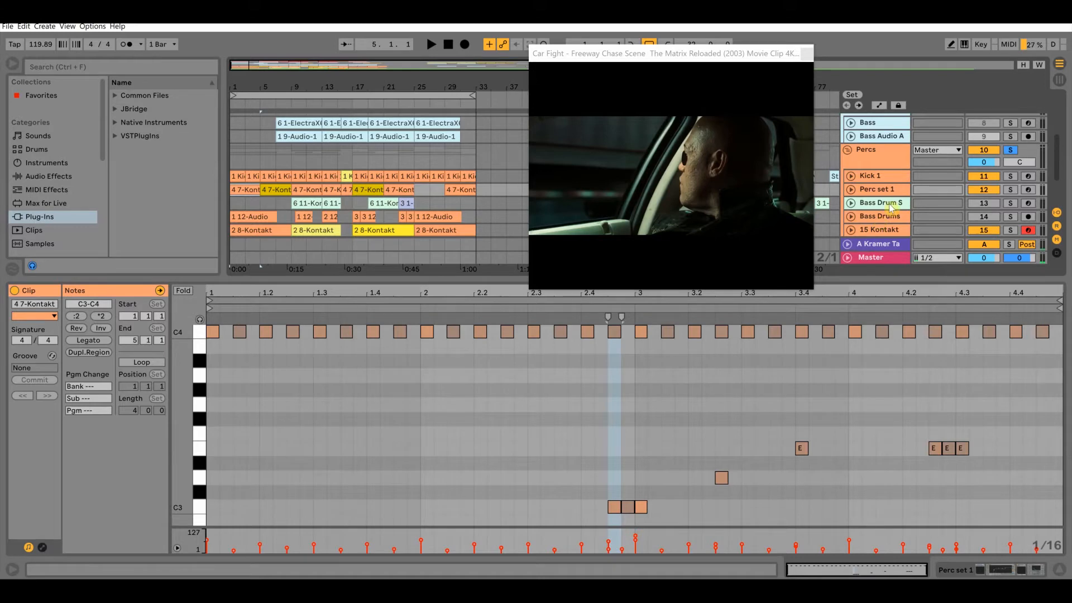
pyautogui.click(880, 190)
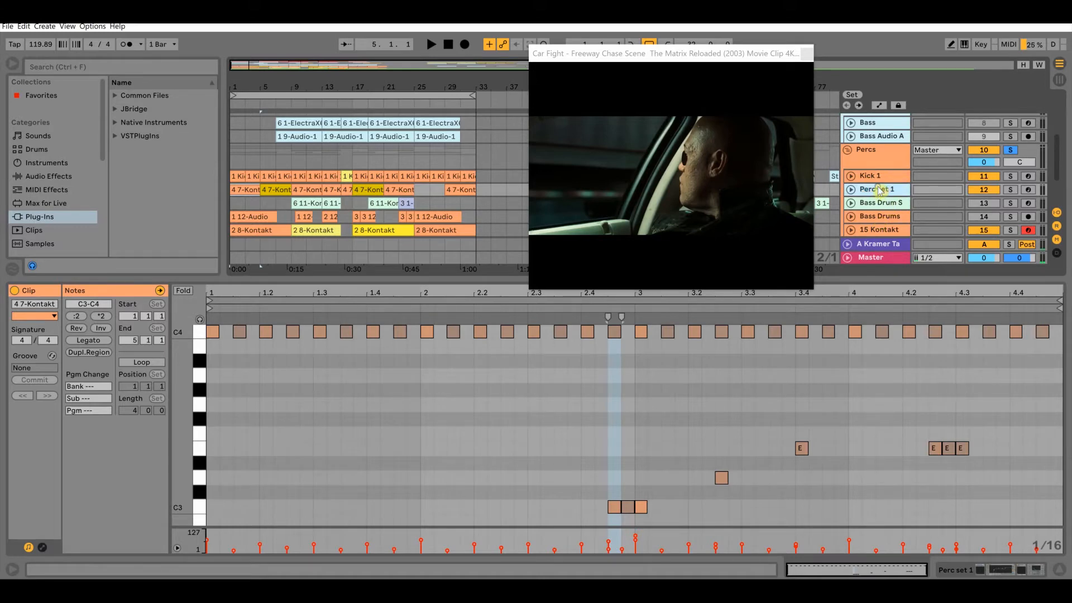
pyautogui.click(882, 230)
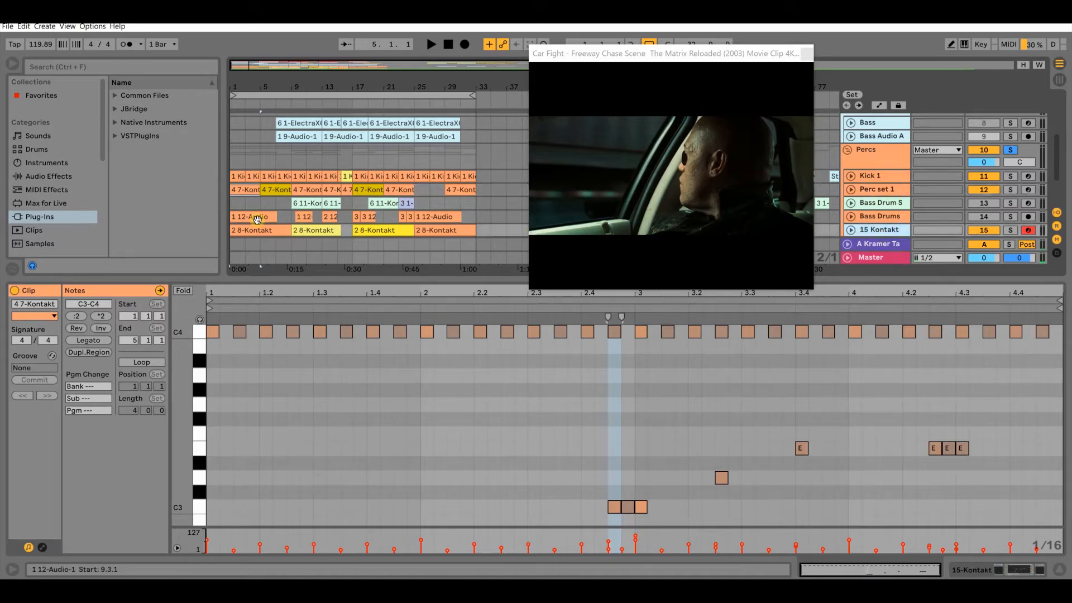
pyautogui.click(261, 232)
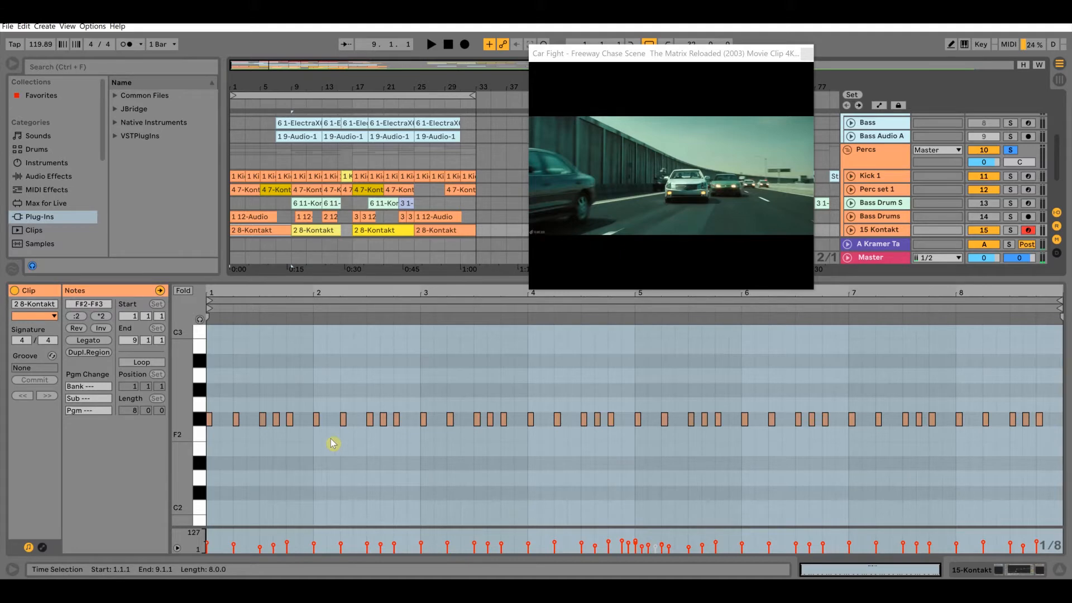
# - Examine the second 15-Kontakt clip, selecting its G#2 notes from bar 1 to 2.1.3, and open the third clip
pyautogui.click(316, 230)
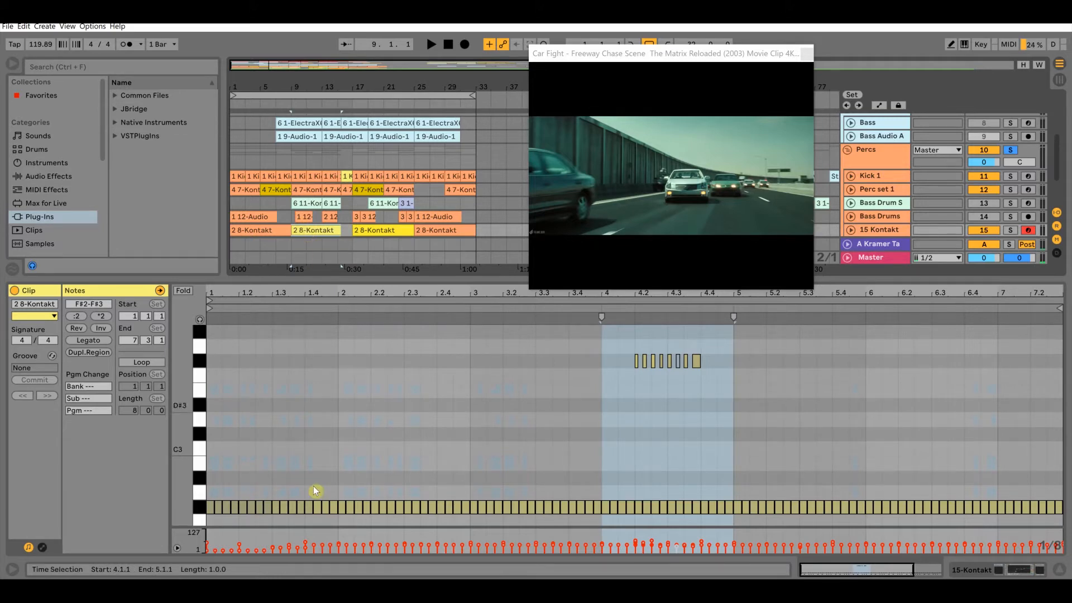
pyautogui.moveTo(209, 489); pyautogui.dragTo(1055, 506)
pyautogui.moveTo(727, 371); pyautogui.dragTo(631, 359)
pyautogui.moveTo(213, 496); pyautogui.dragTo(353, 506)
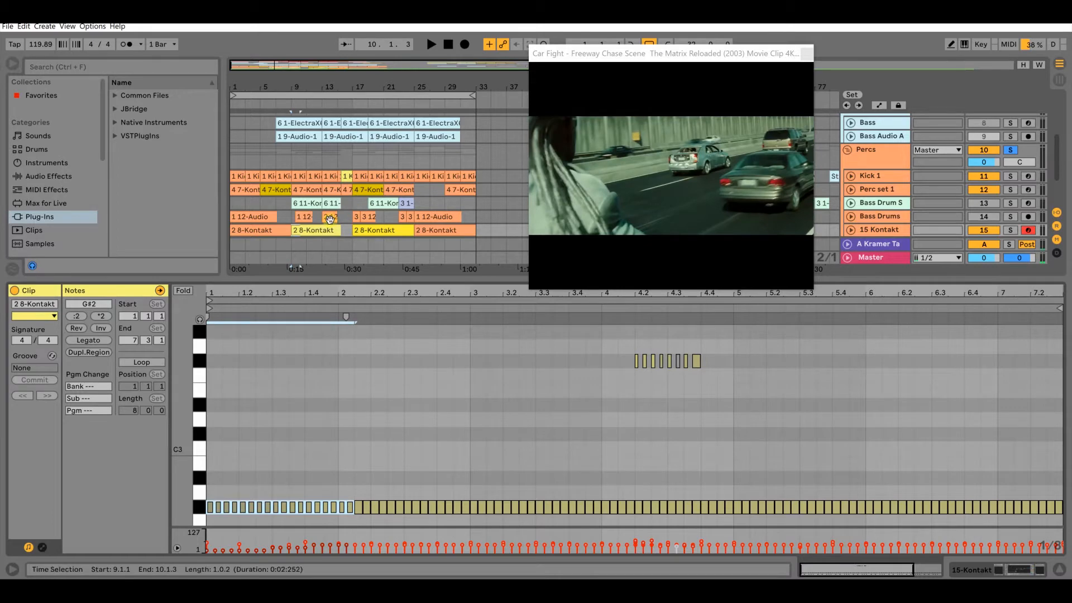
pyautogui.click(367, 232)
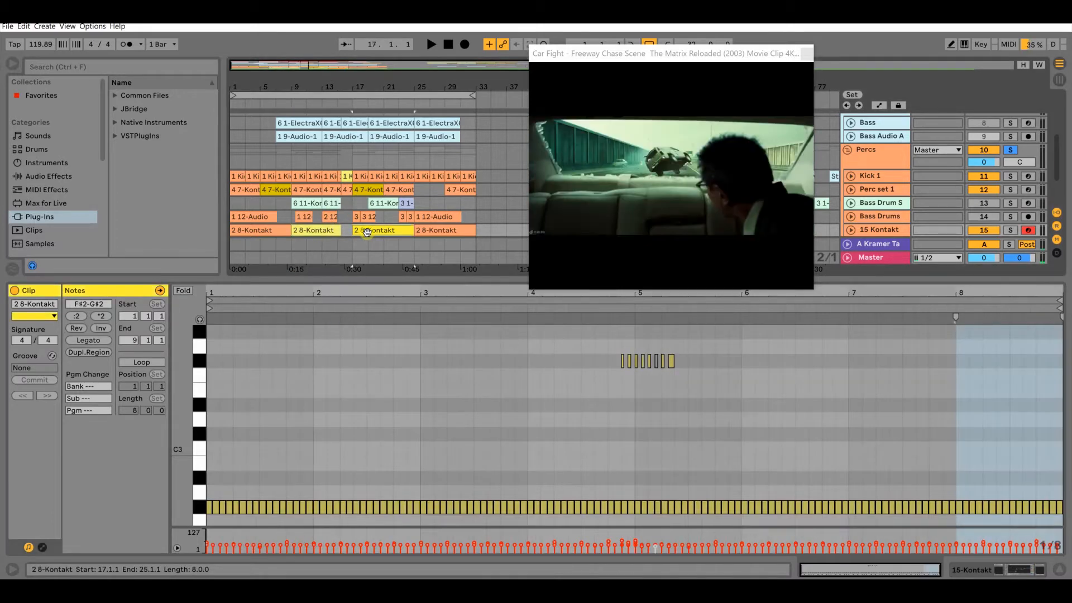
# - Play the percussion from the first 15-Kontakt clip, follow the second clip's notes during playback, and stop
pyautogui.click(237, 230)
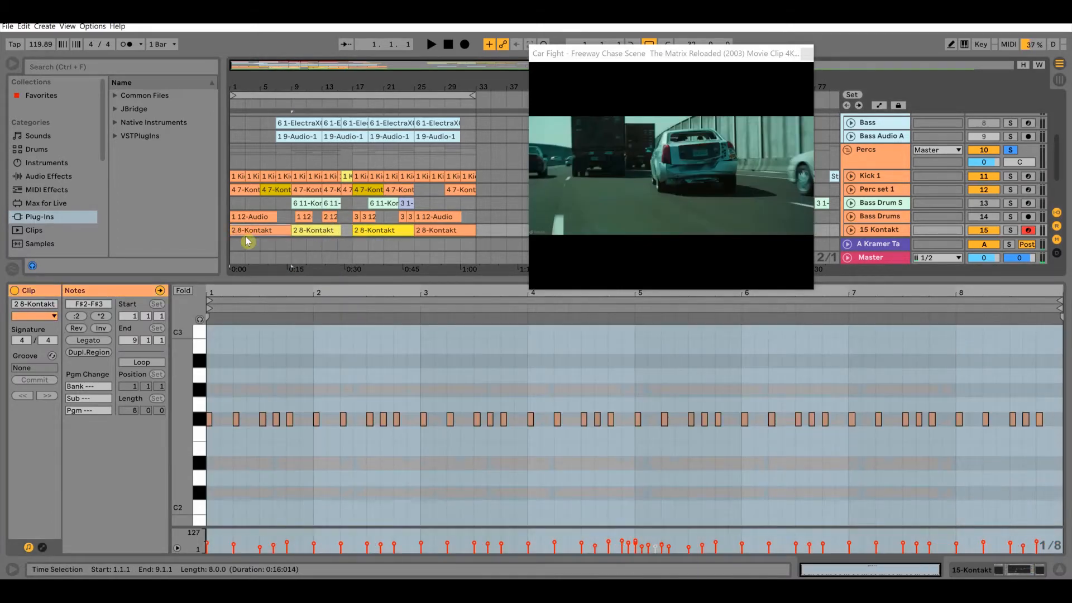
pyautogui.press('space')
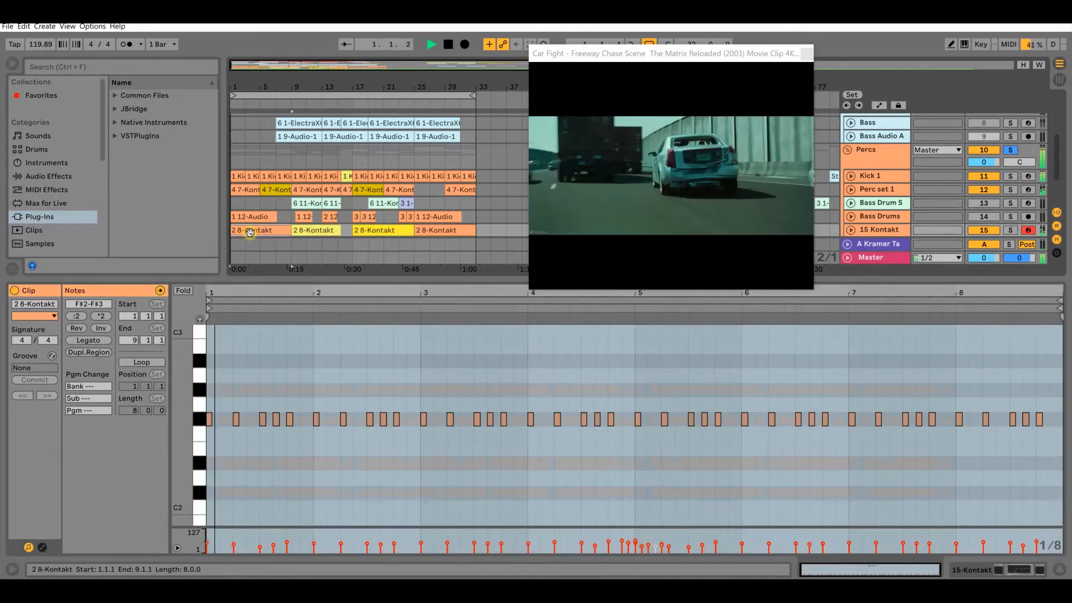
pyautogui.click(309, 230)
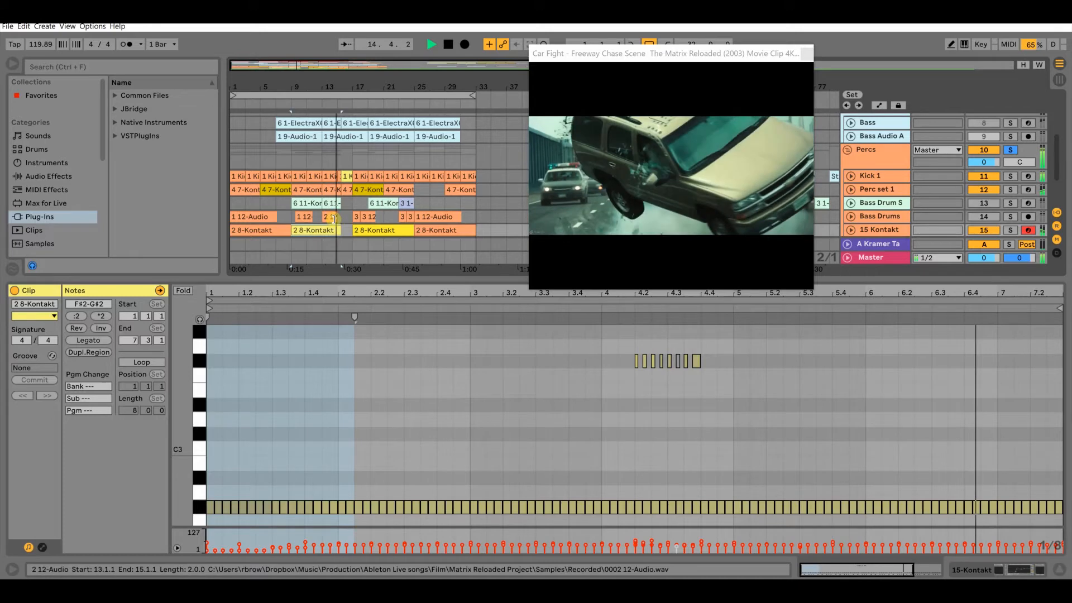
pyautogui.press('space')
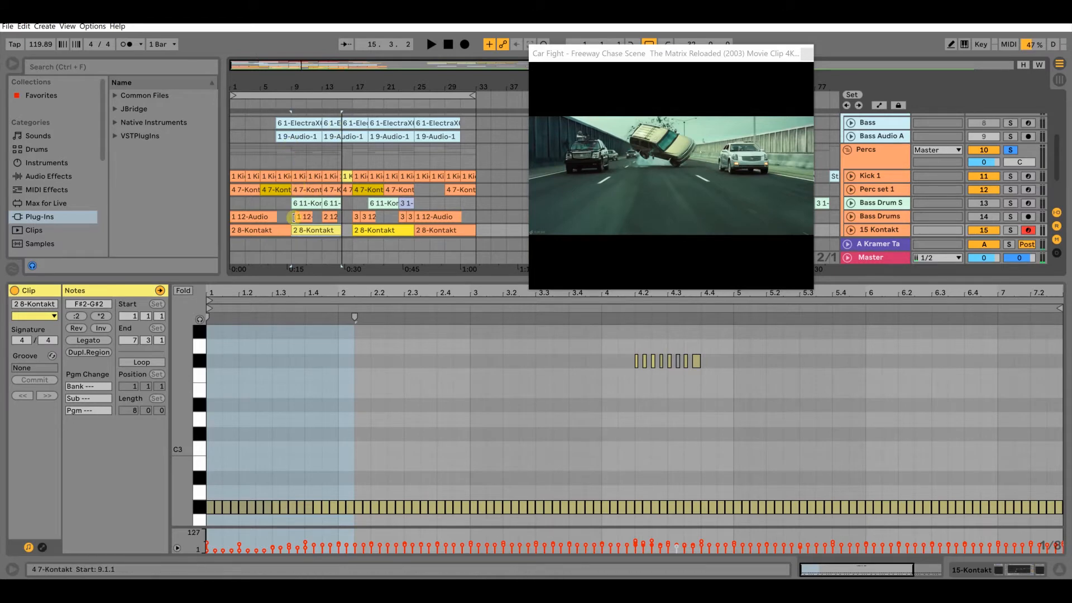
# - Replay the 15-Kontakt part from its first clip, switch to the second clip's notes partway through, and stop playback
pyautogui.click(293, 219)
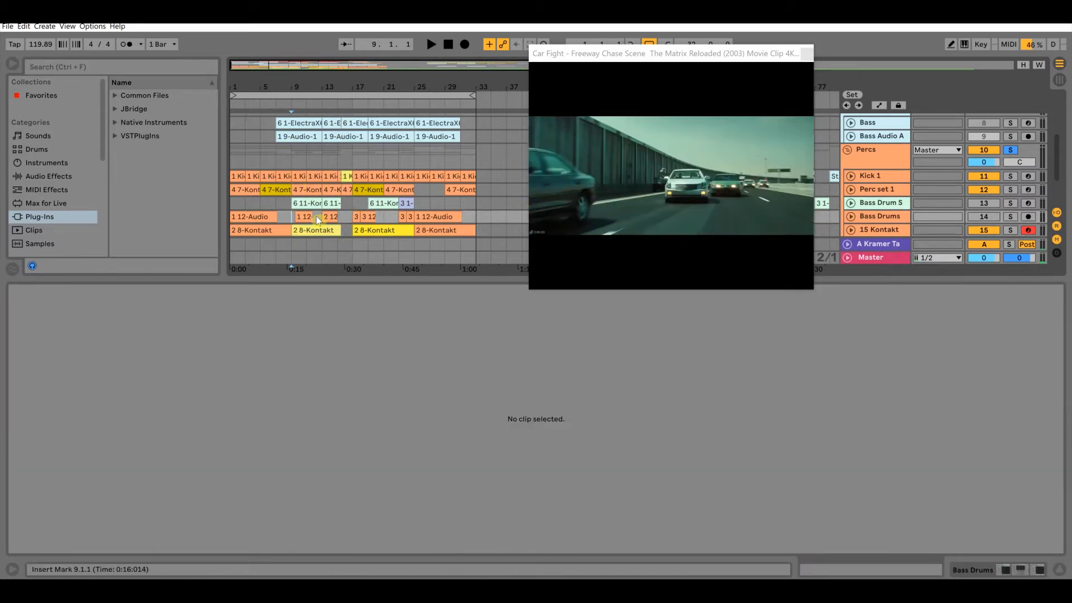
pyautogui.click(273, 230)
pyautogui.press('space')
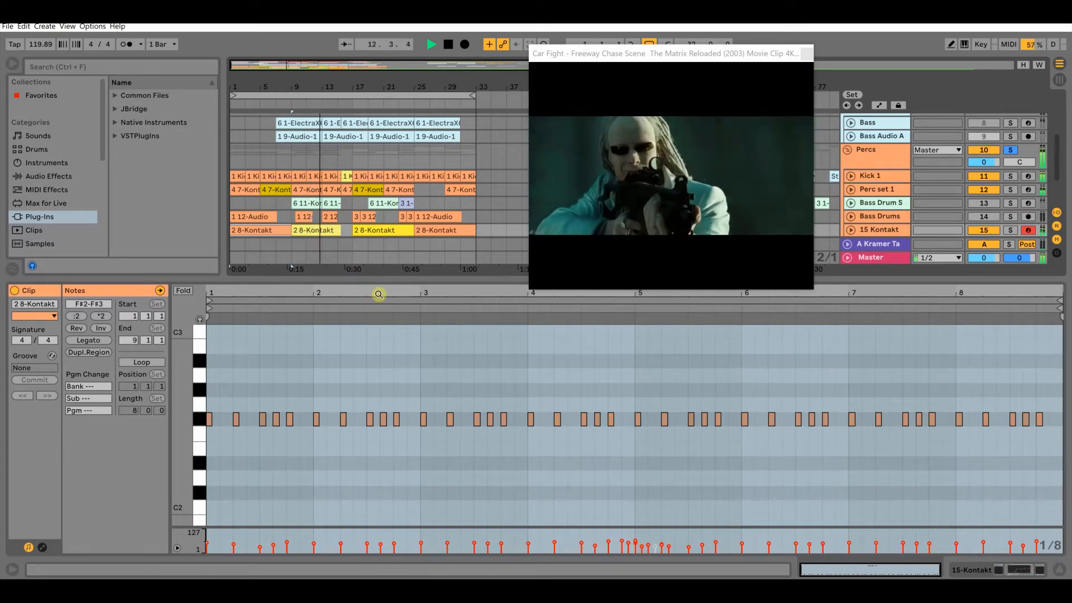
pyautogui.click(307, 233)
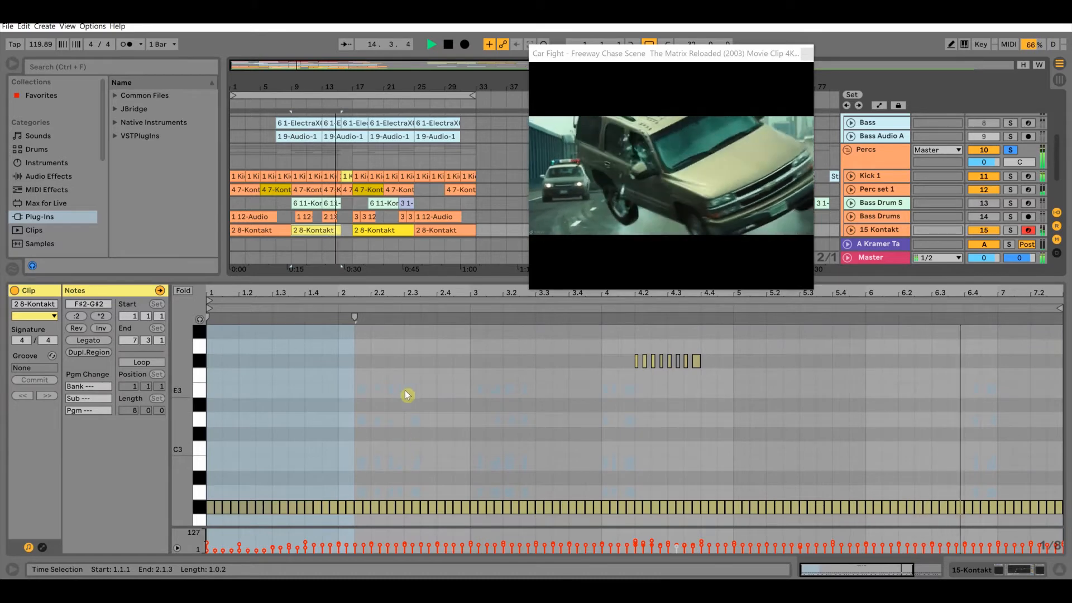
pyautogui.press('space')
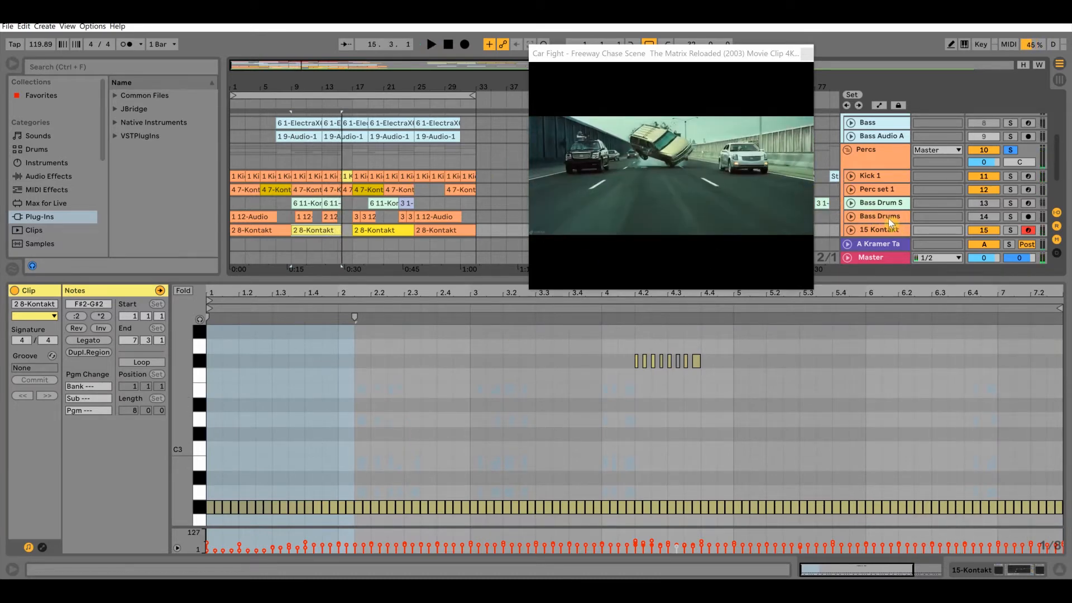
# - Show the Bass Drums track's devices, compare them with the Bass Drum Src track's devices, and activate Bass Drums
pyautogui.click(876, 216)
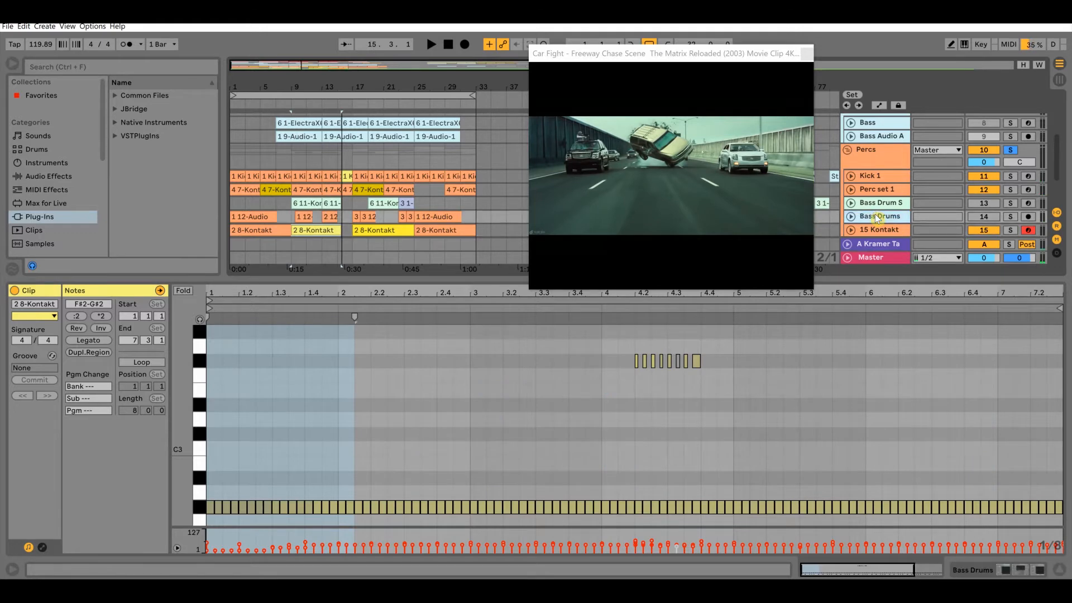
pyautogui.doubleClick(875, 216)
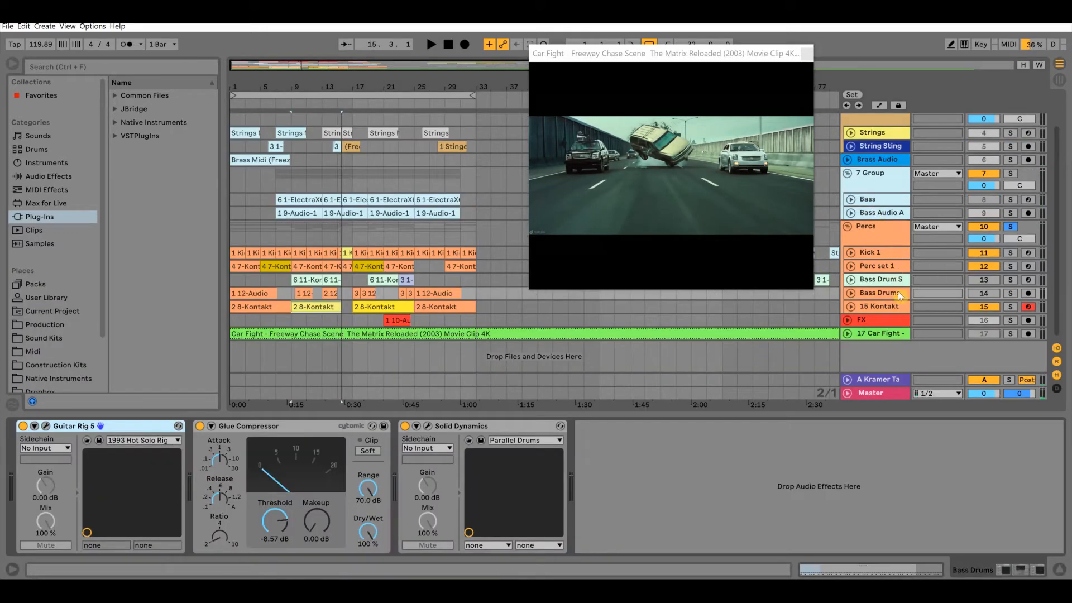
pyautogui.click(884, 282)
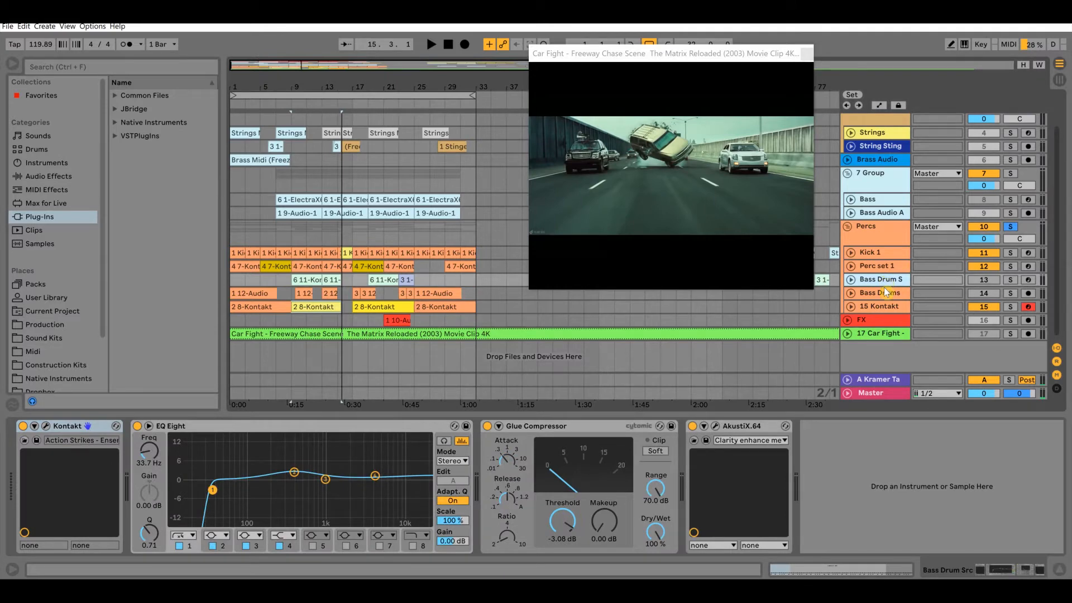
pyautogui.click(884, 293)
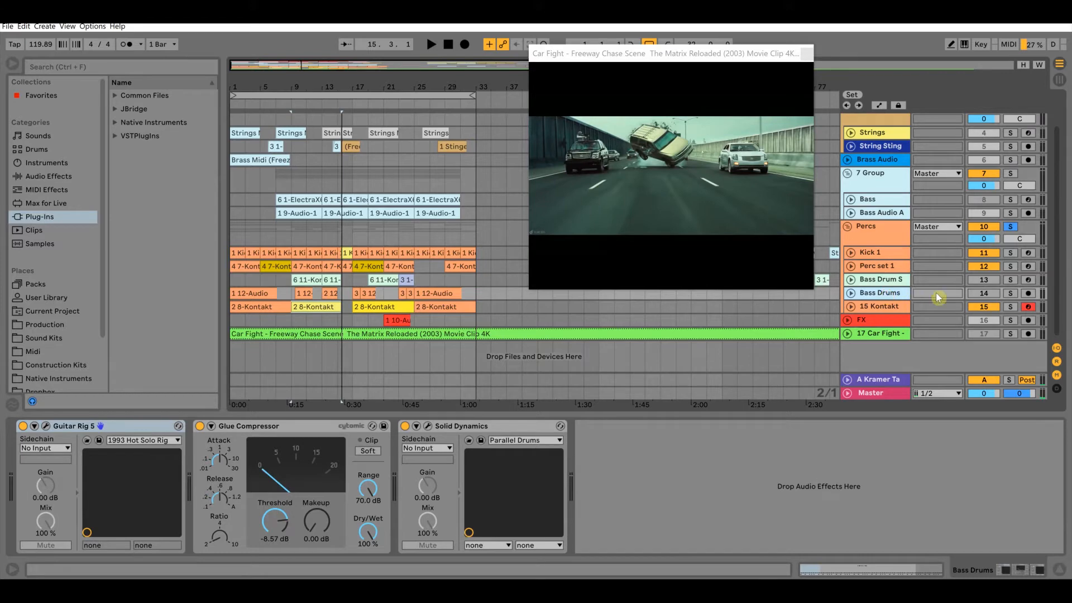
pyautogui.click(974, 293)
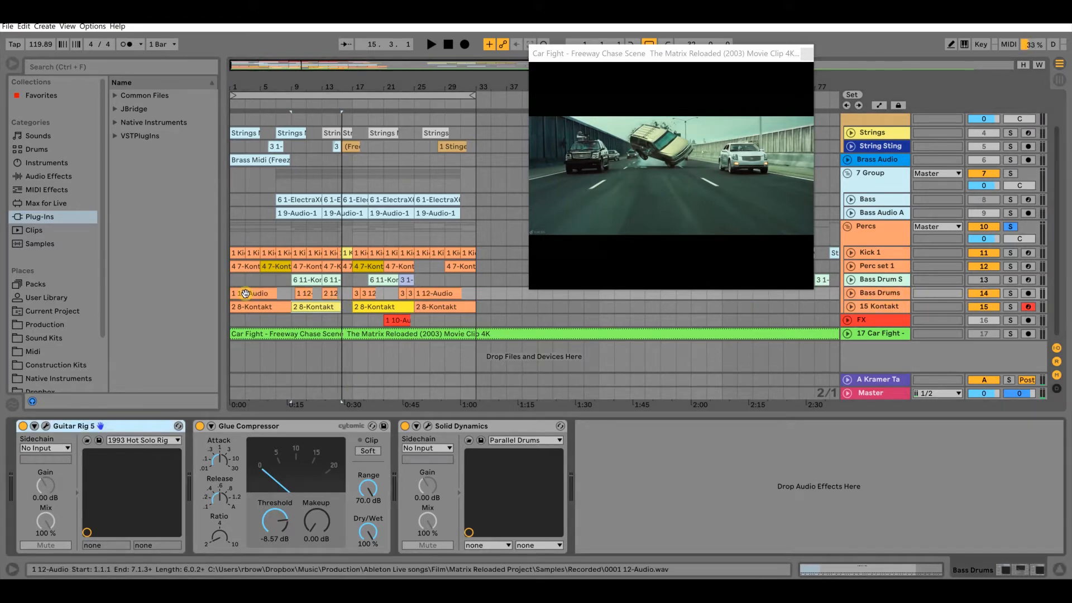
# - Open the first Bass Drums audio clip and highlight its opening hit in the waveform from 2.2.1 to 3.4.1
pyautogui.press('space')
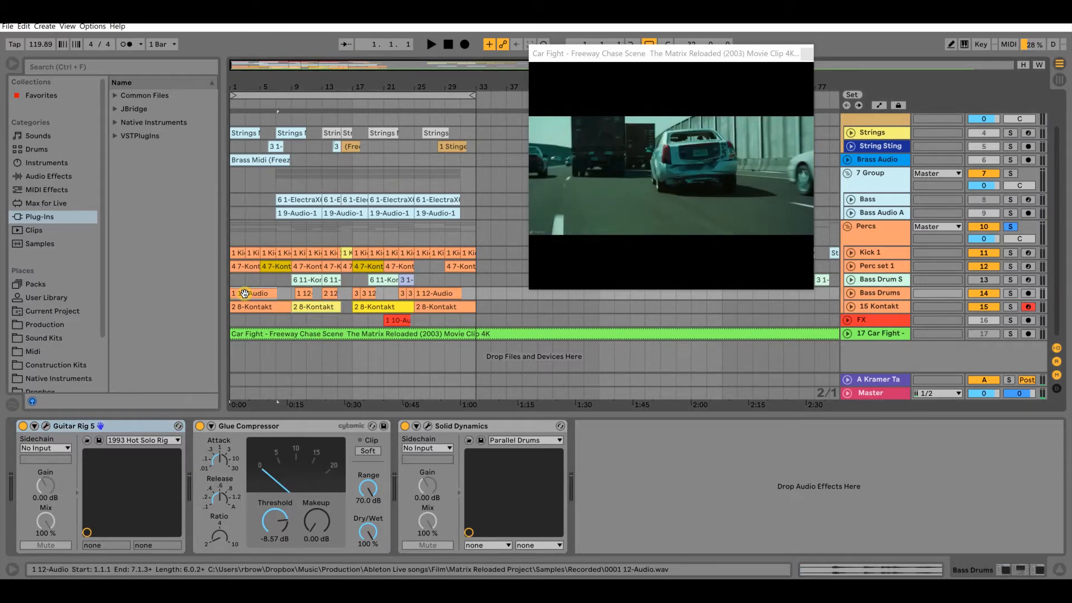
pyautogui.doubleClick(245, 293)
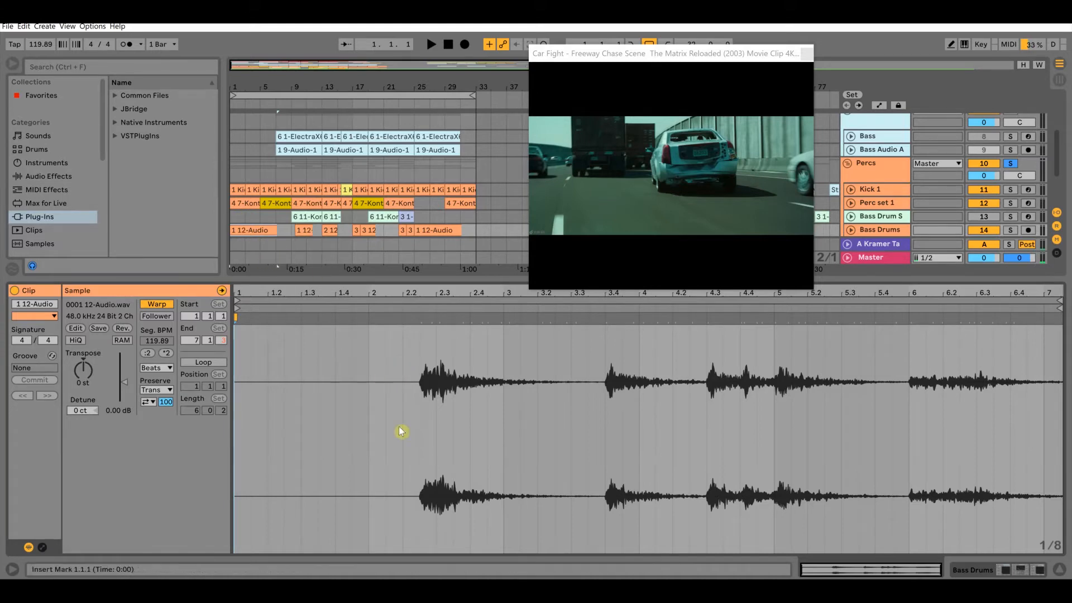
pyautogui.click(880, 229)
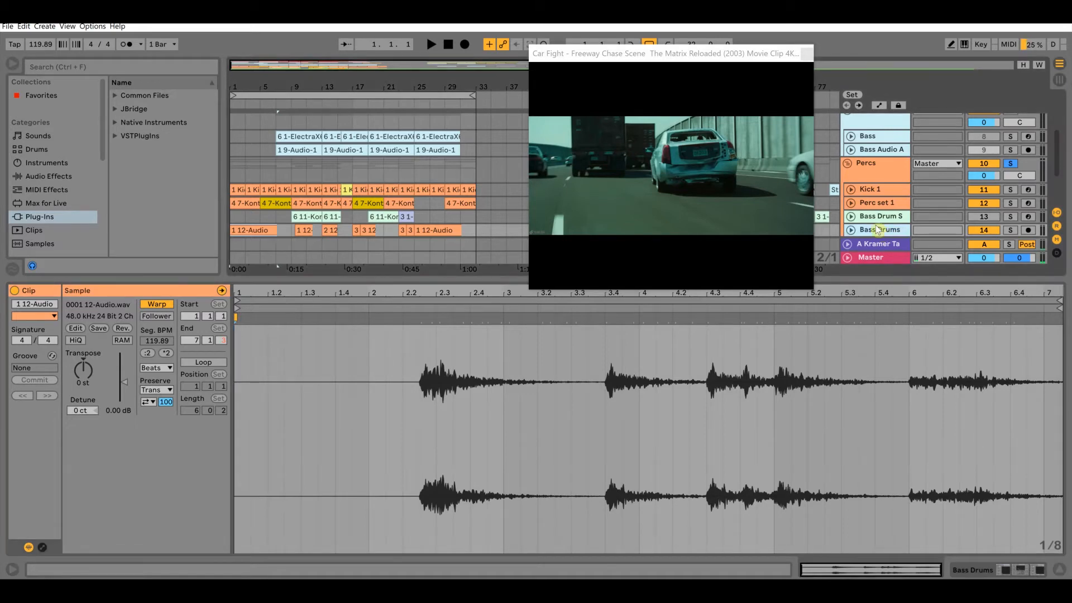
pyautogui.click(386, 426)
pyautogui.moveTo(397, 411); pyautogui.dragTo(601, 416)
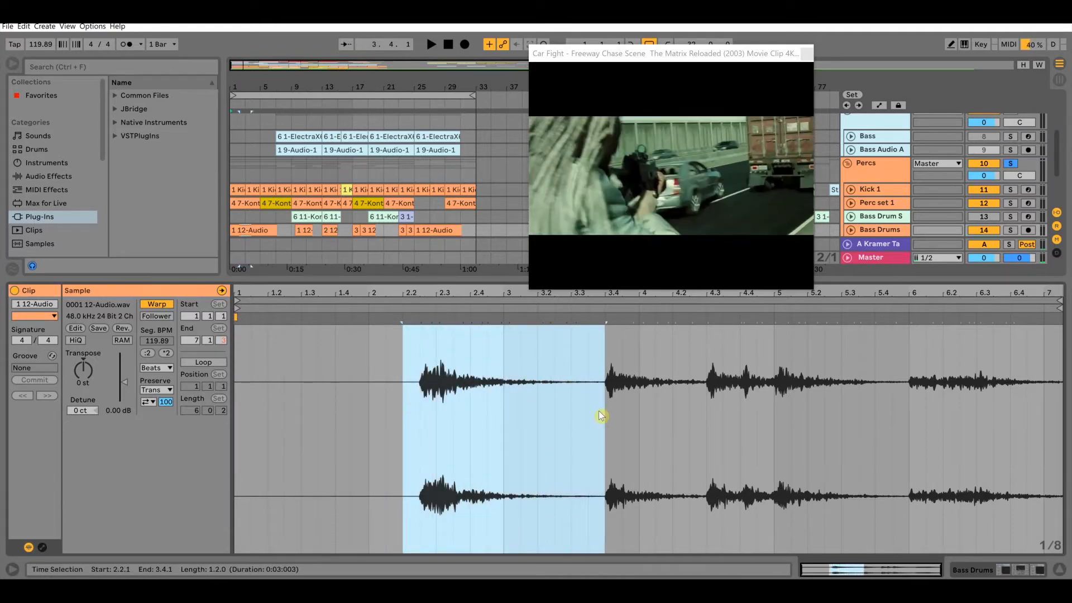
# - Inspect the first bass drum hit's decay in the waveform, and play the clip from 1.1.1
pyautogui.click(420, 402)
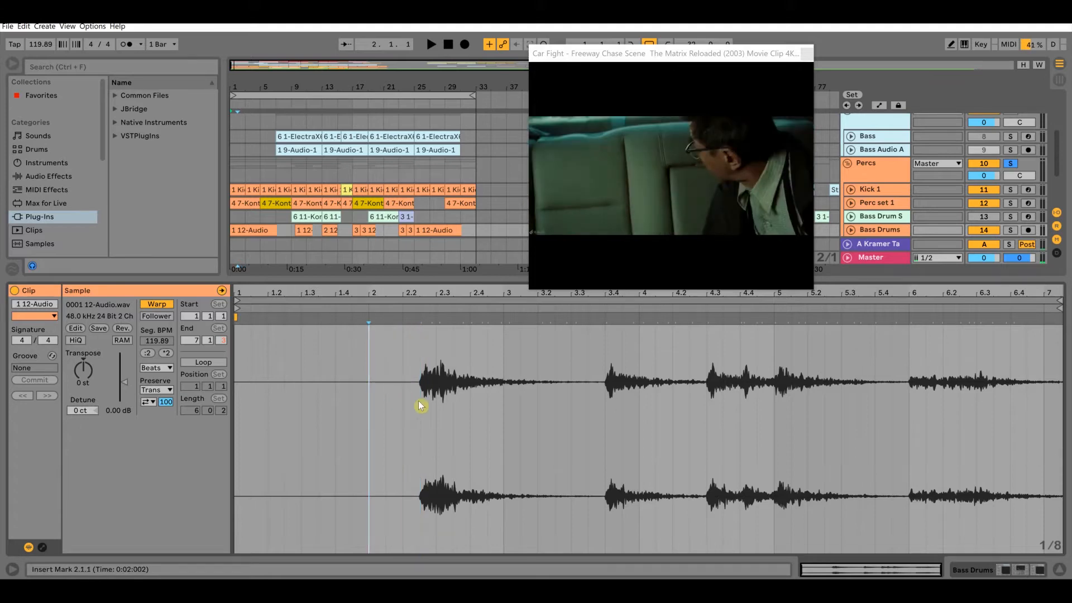
pyautogui.moveTo(436, 408); pyautogui.dragTo(576, 410)
pyautogui.click(240, 419)
pyautogui.press('space')
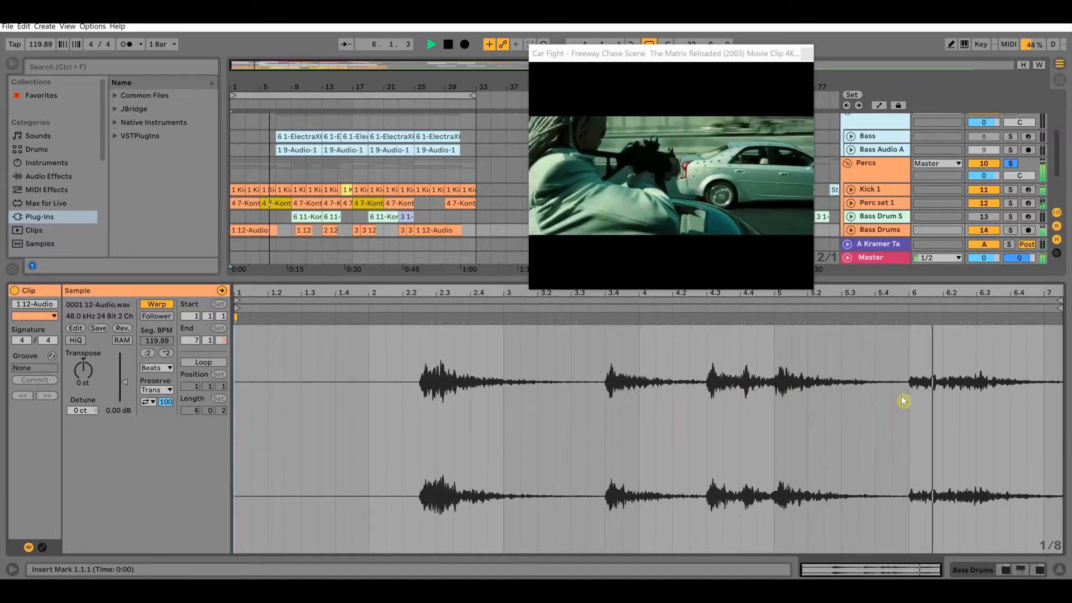
# - Stop playback, open the second Bass Drums audio clip at 9.3.1, and play from its start
pyautogui.press('space')
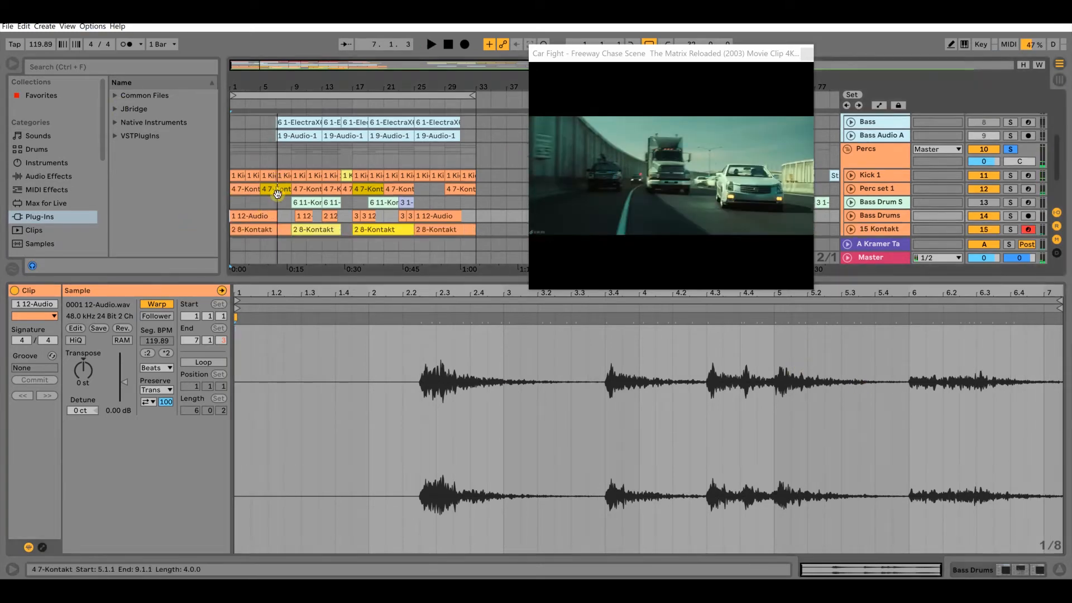
pyautogui.scroll(-3, 280, 190)
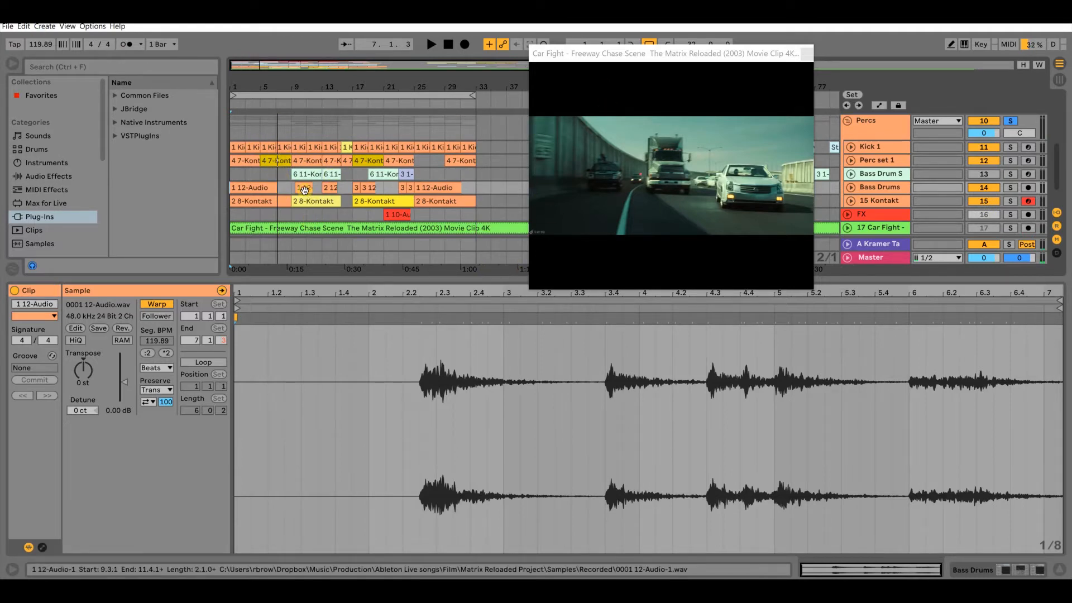
pyautogui.click(304, 189)
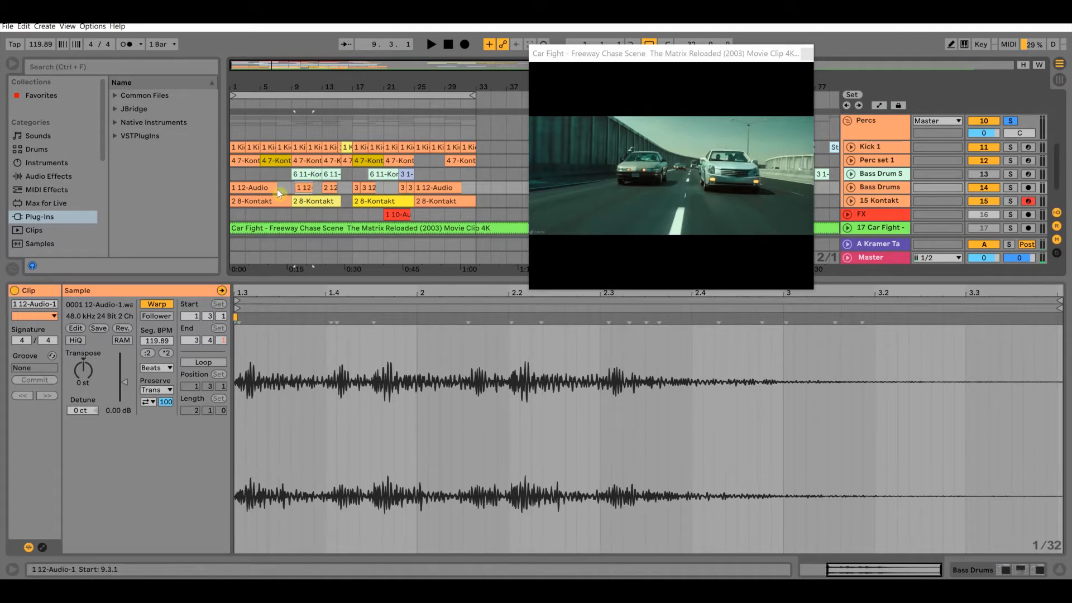
pyautogui.press('space')
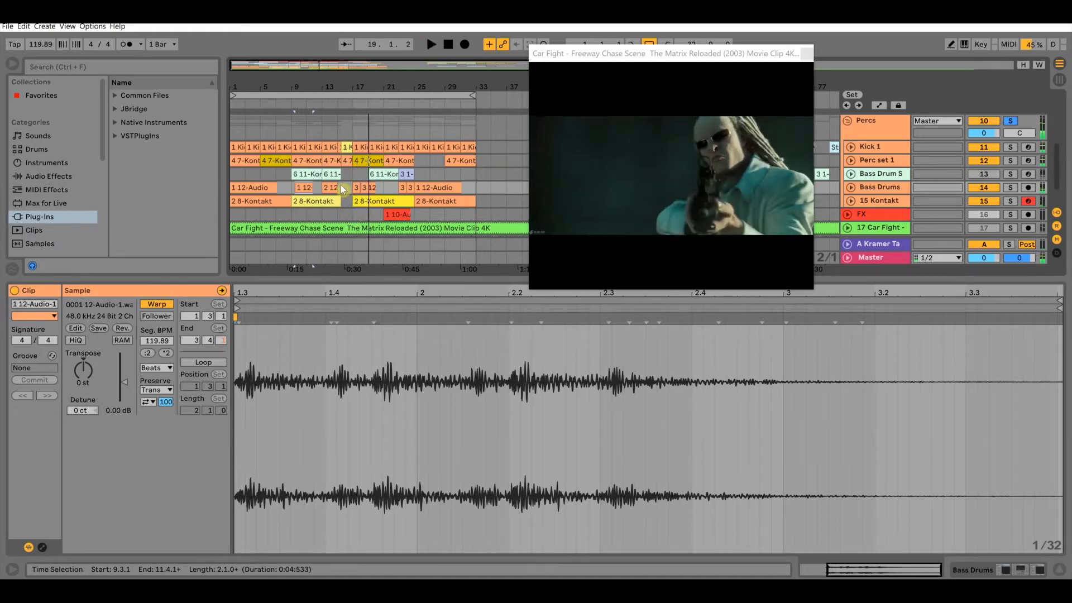
# - Open the third Bass Drums clip, play the percussion twice from 15.1.1, and stop playback
pyautogui.click(339, 186)
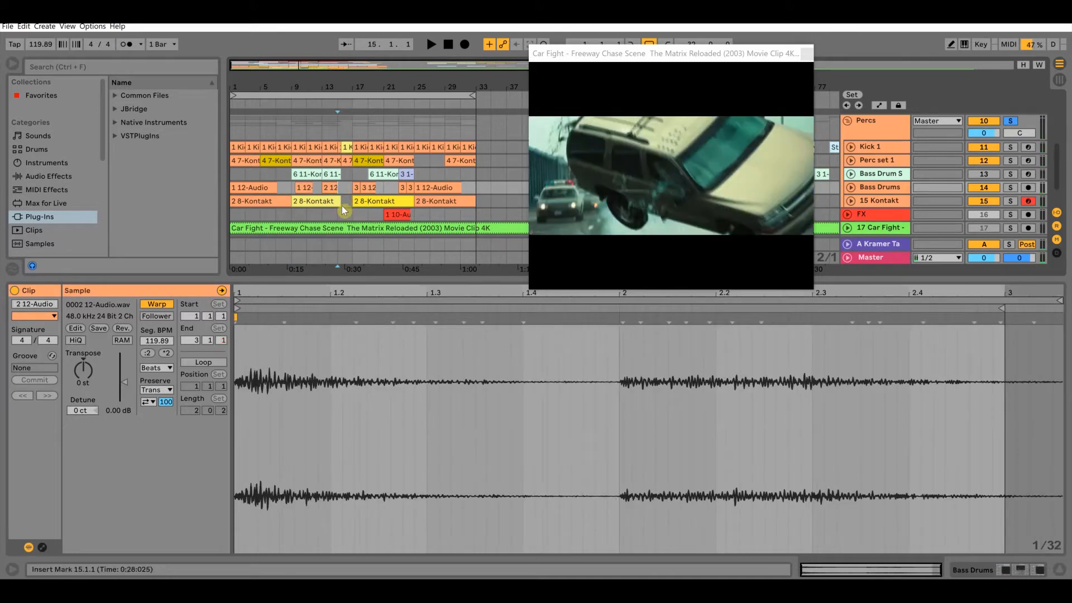
pyautogui.press('space')
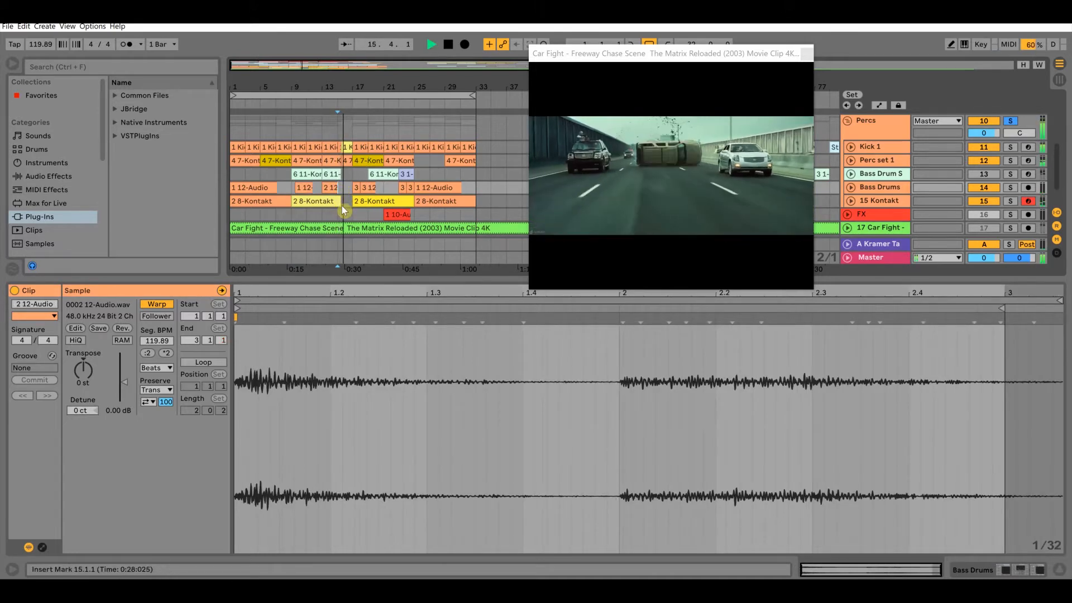
pyautogui.press('space')
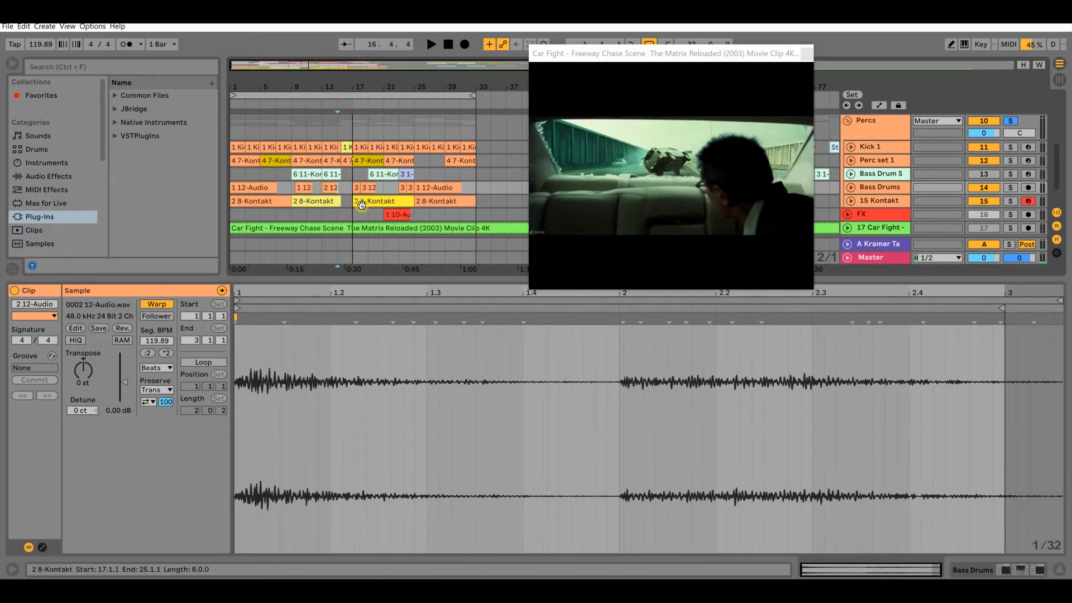
pyautogui.click(337, 185)
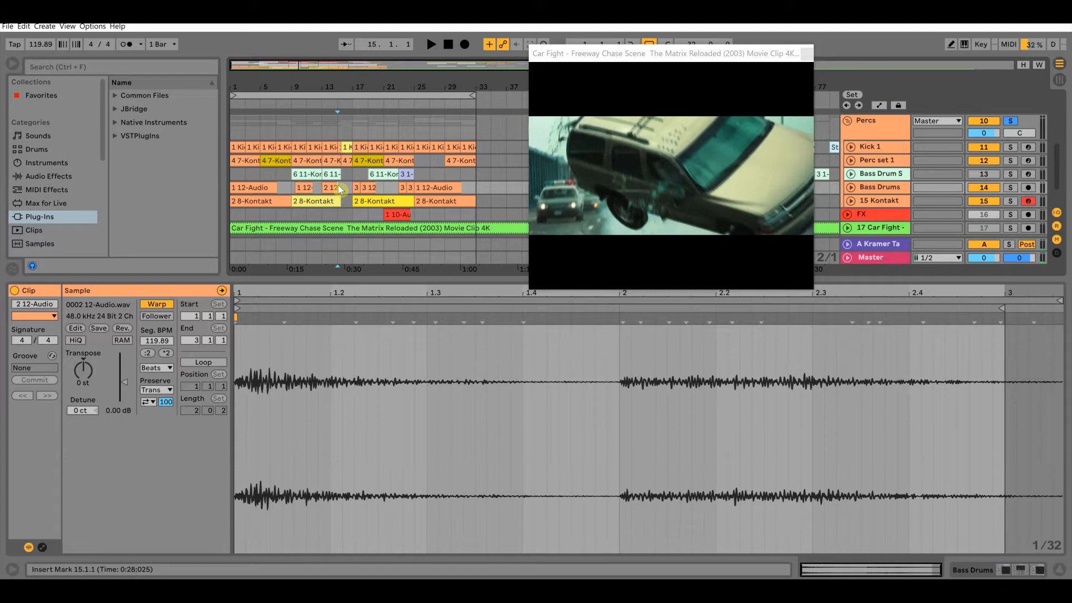
pyautogui.press('space')
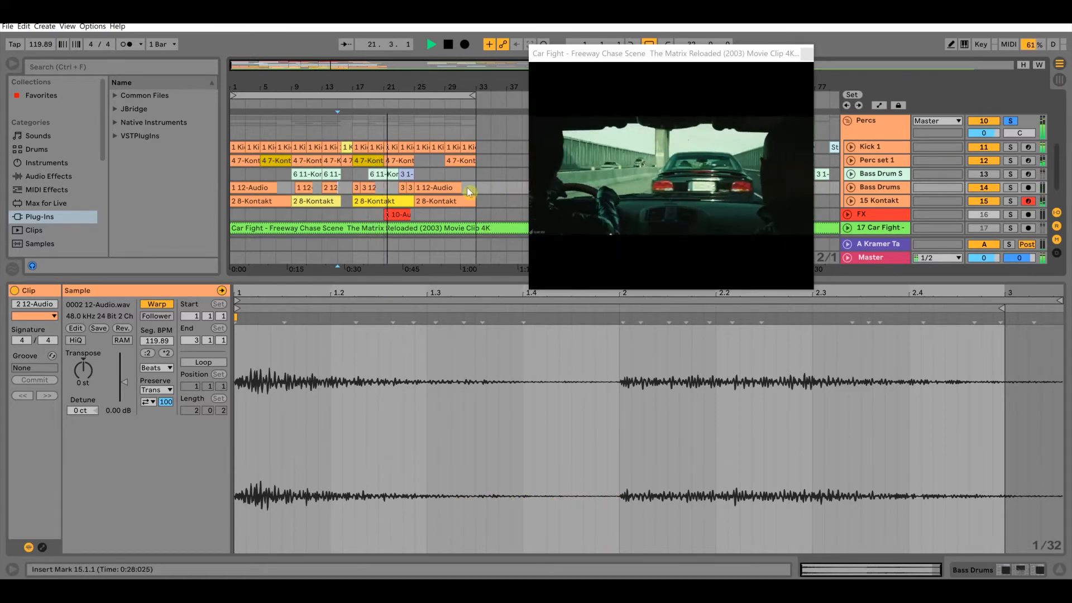
pyautogui.press('space')
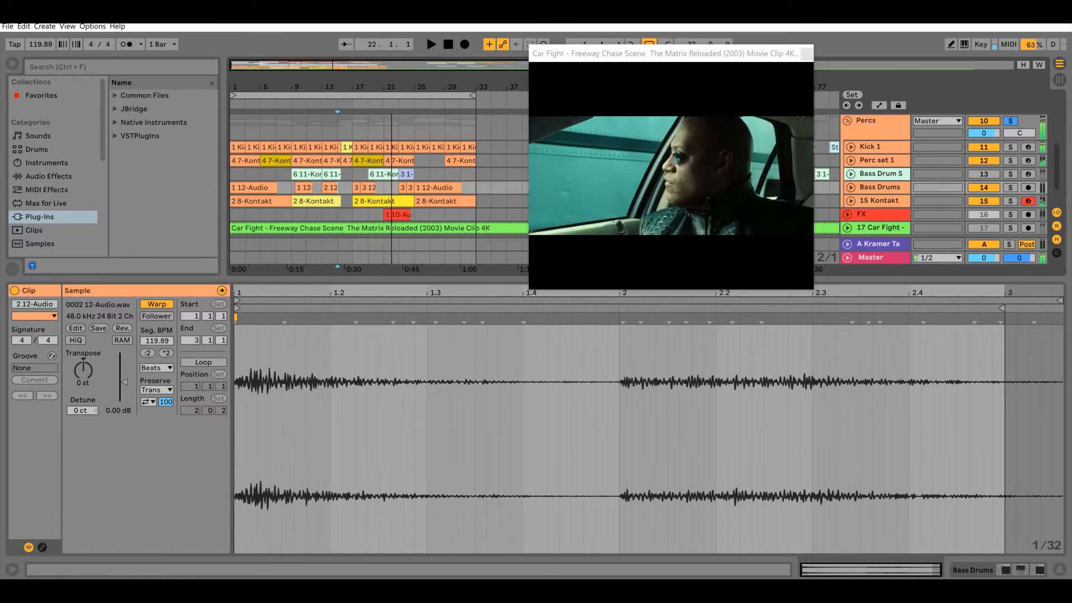
# - Show the Bass Drum Src track's Kontakt Action Strikes ensemble, arm the track for auditioning, and close the instrument window
pyautogui.click(885, 176)
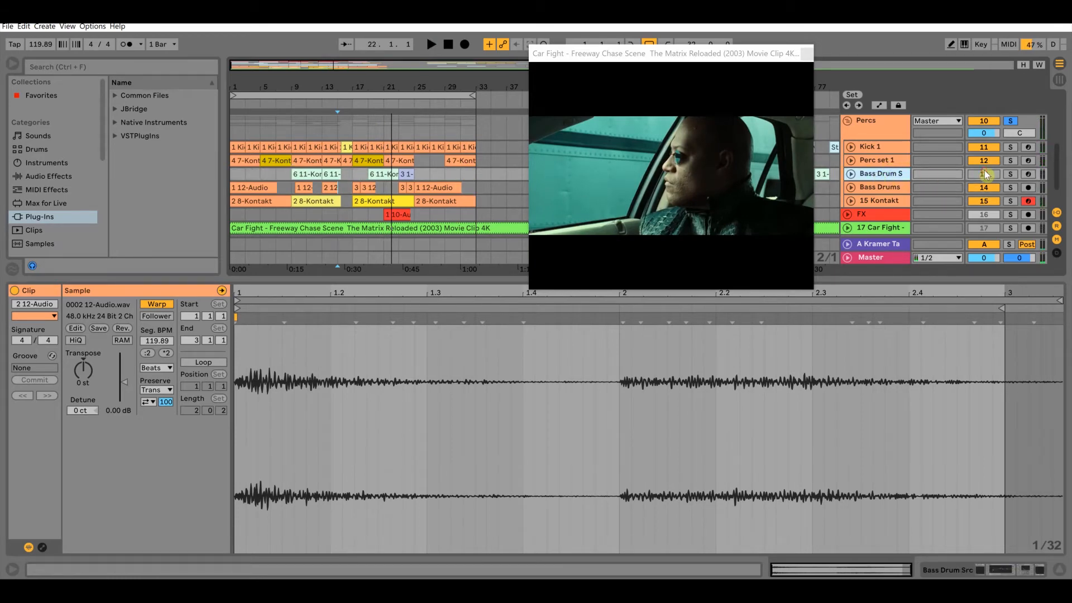
pyautogui.doubleClick(882, 172)
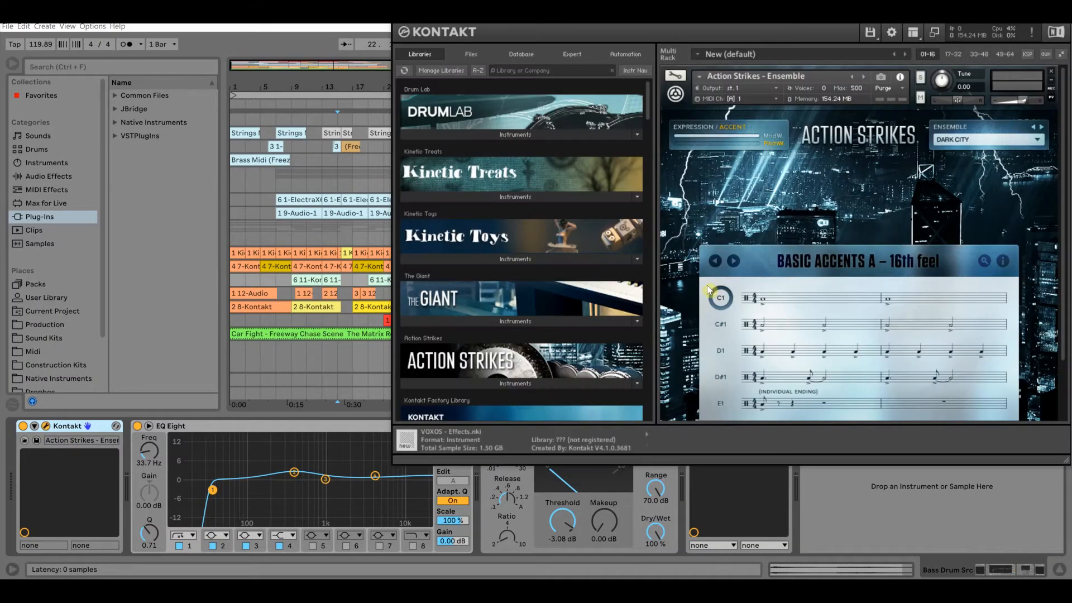
pyautogui.moveTo(806, 24); pyautogui.dragTo(772, 42)
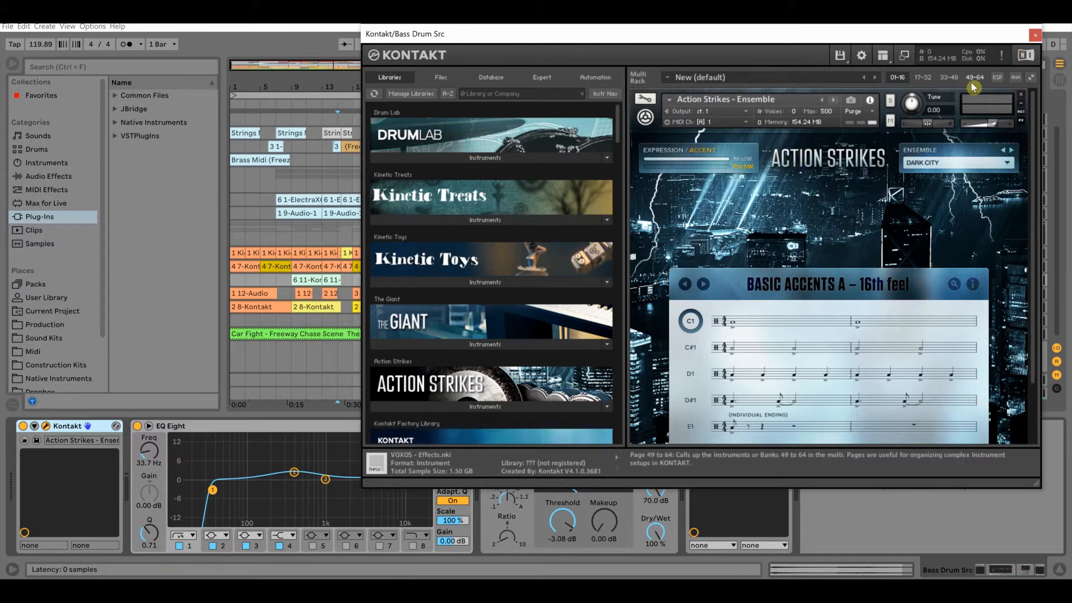
pyautogui.moveTo(914, 26); pyautogui.dragTo(772, 44)
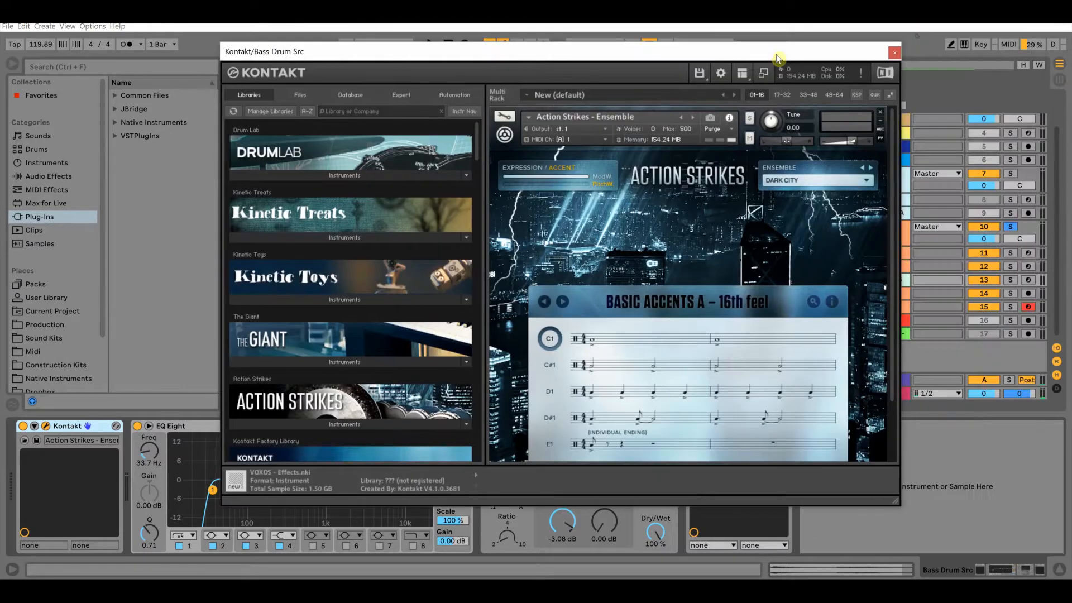
pyautogui.click(1027, 281)
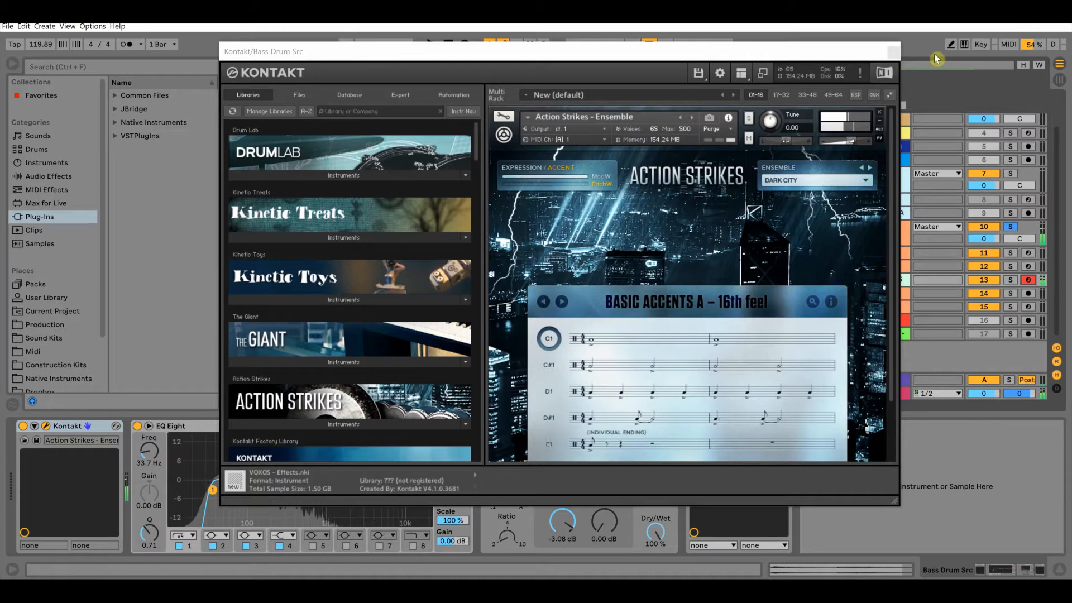
pyautogui.click(893, 52)
# - Highlight the first Bass Drum Src clip, from 9.1.1 to 13.1.1, and the empty bars before it
pyautogui.click(298, 281)
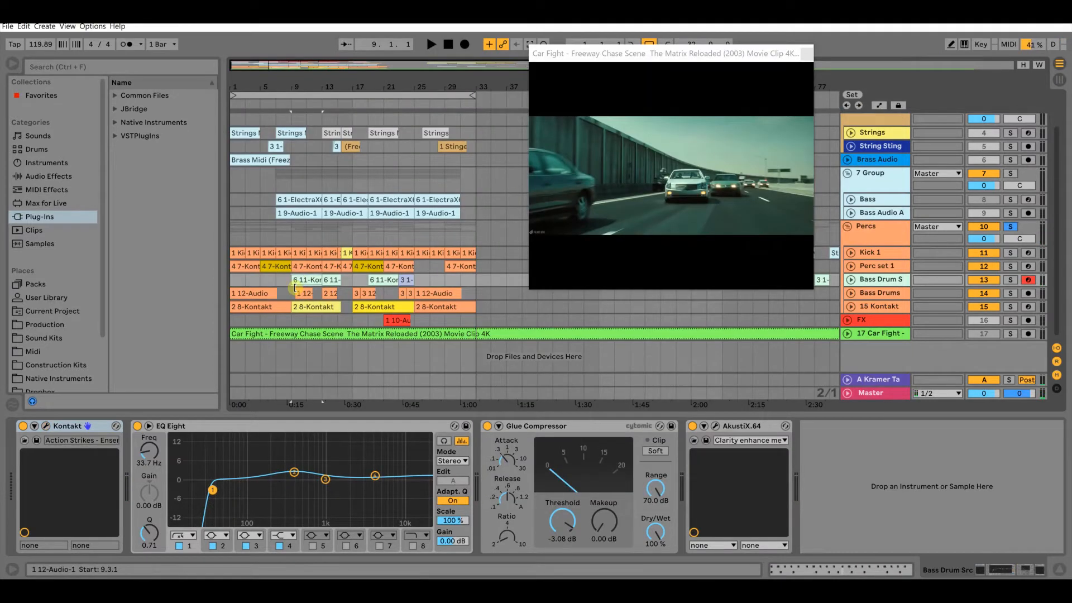
pyautogui.click(276, 276)
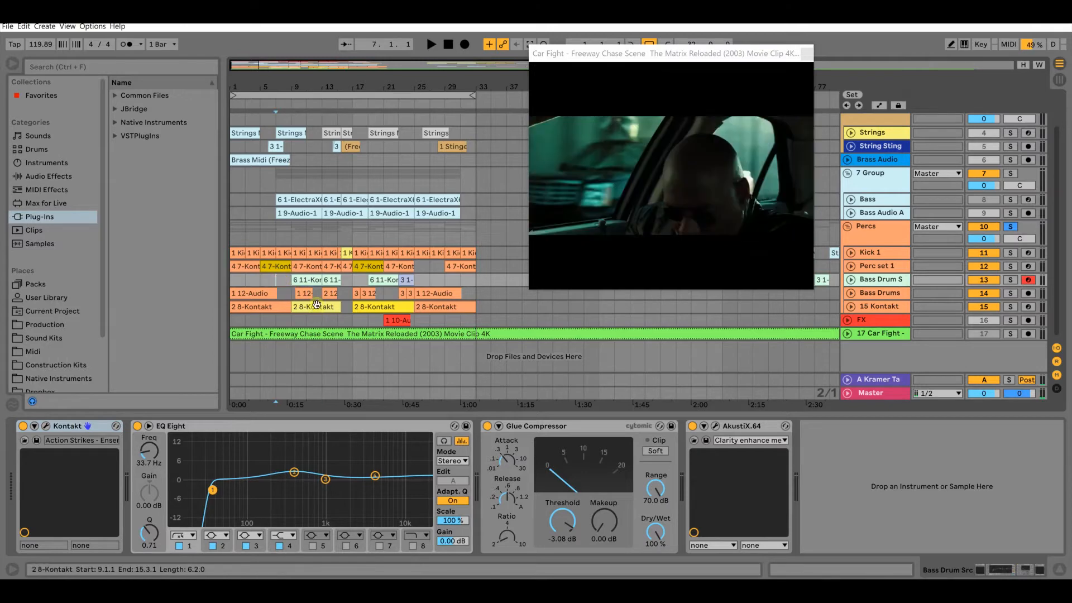
pyautogui.click(296, 281)
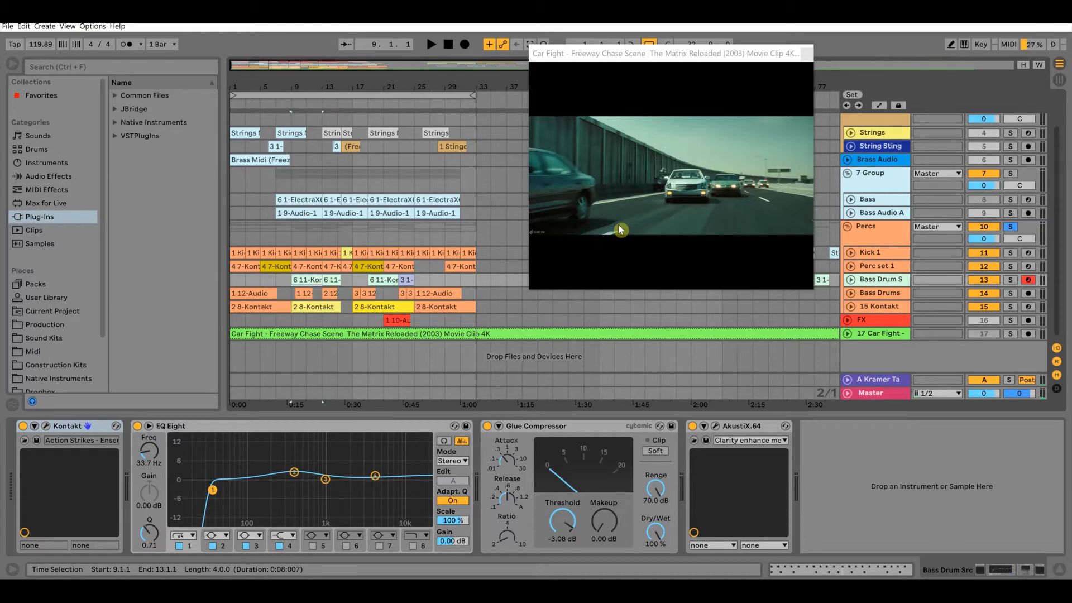
# - Play the percussion from 1.1.1, selecting the first Bass Drums and Bass Drum Src clips to compare their placement, and stop playback
pyautogui.press('space')
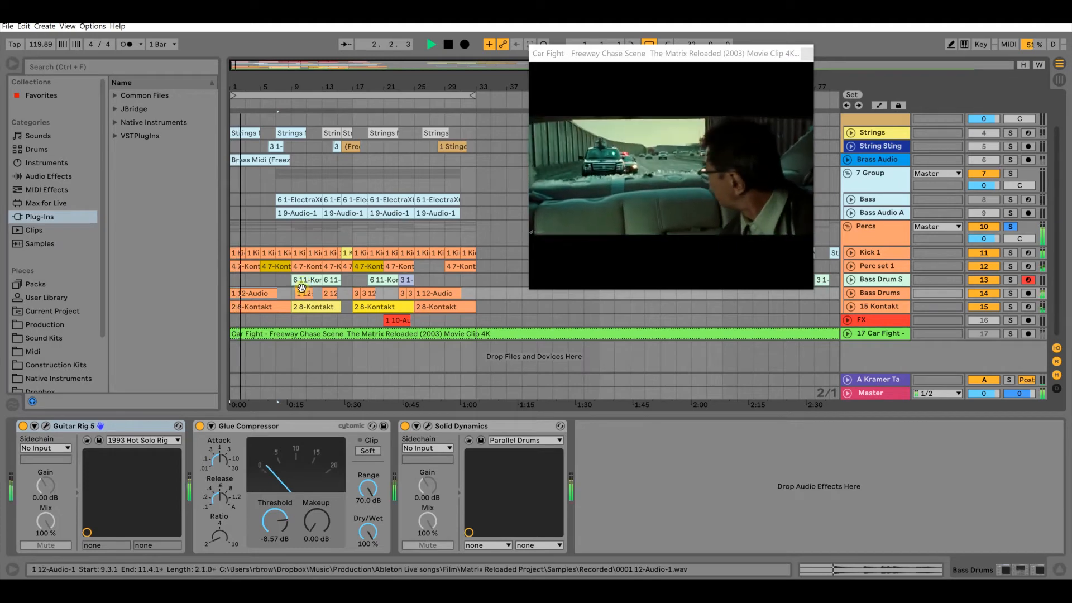
pyautogui.moveTo(297, 288); pyautogui.dragTo(269, 293)
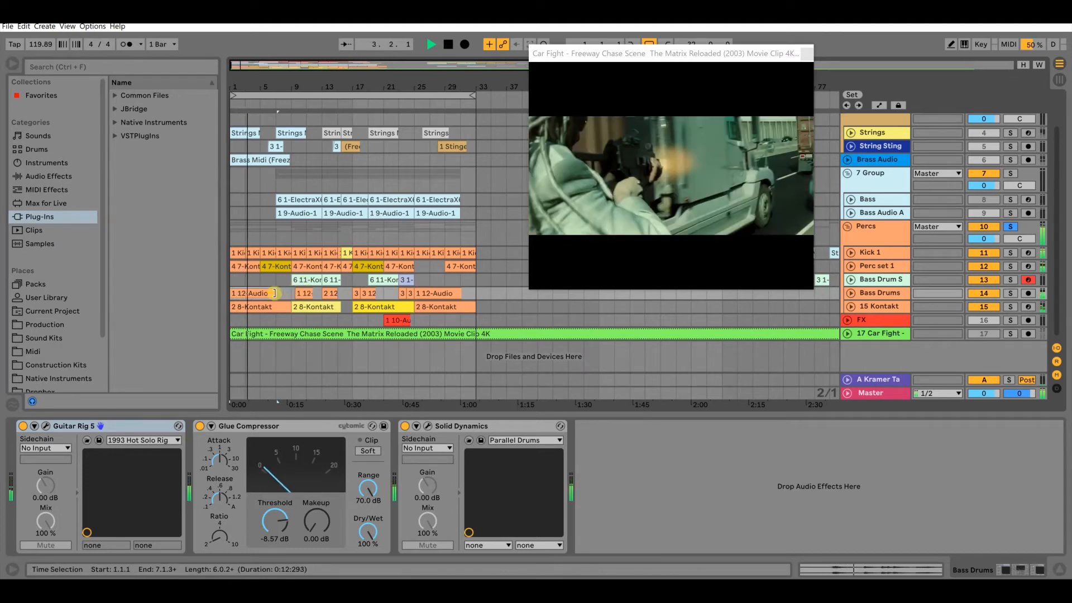
pyautogui.click(302, 281)
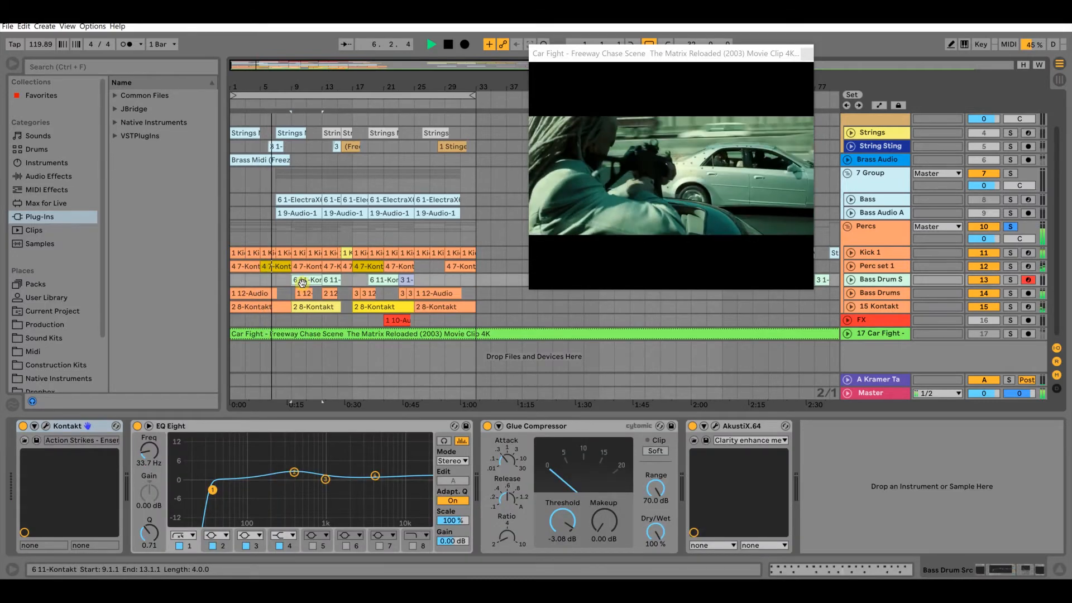
pyautogui.click(303, 290)
pyautogui.click(306, 322)
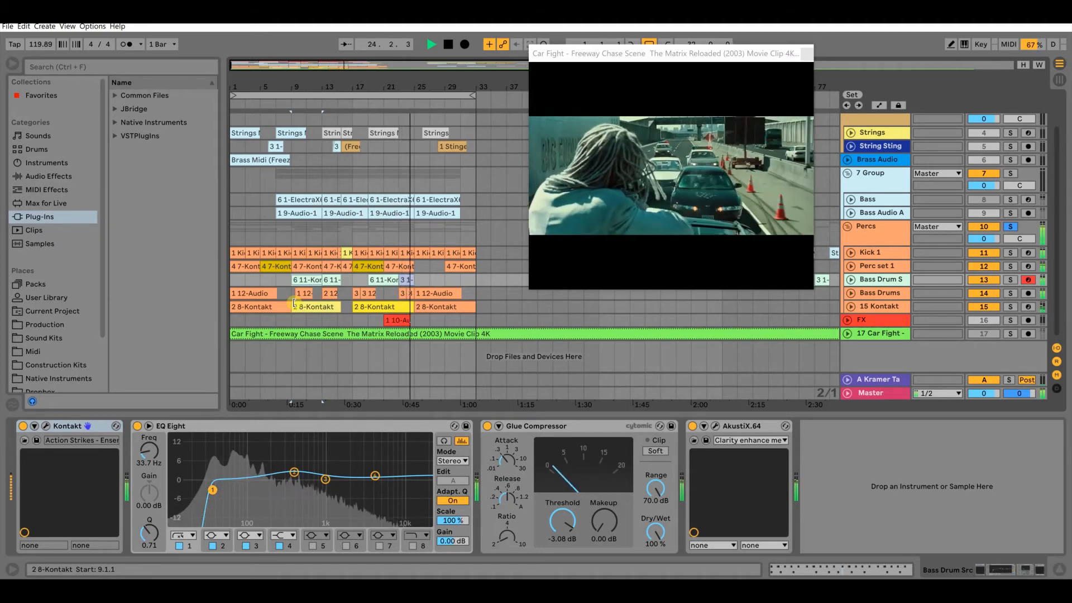
pyautogui.press('space')
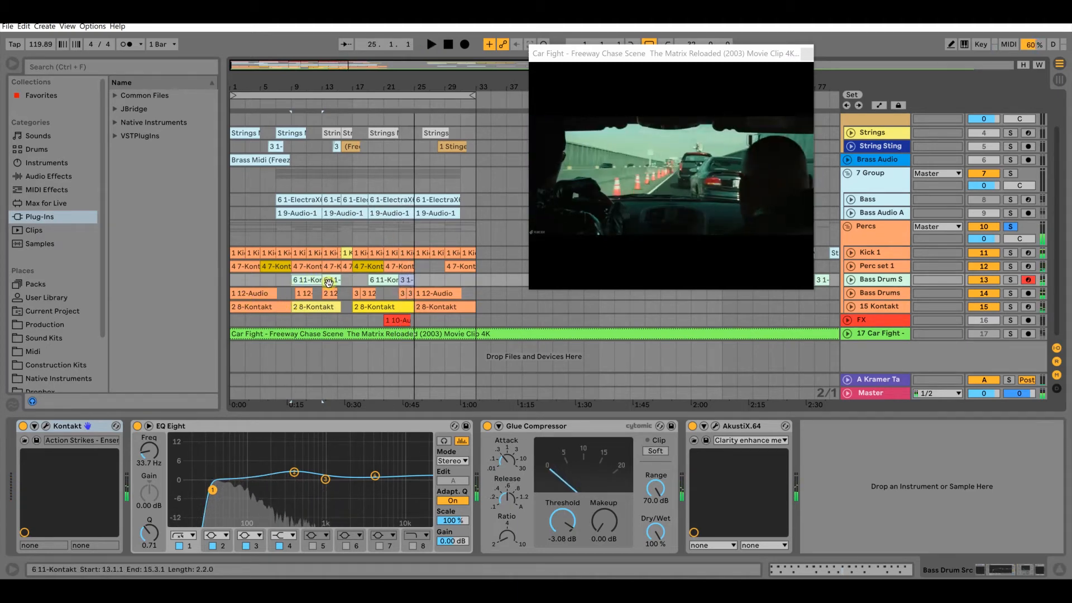
# - Highlight the Bass Drum Src gap from 15.3.1 to 17.1.1, play the percussion from 15.3.1, and stop playback
pyautogui.moveTo(343, 281); pyautogui.dragTo(350, 281)
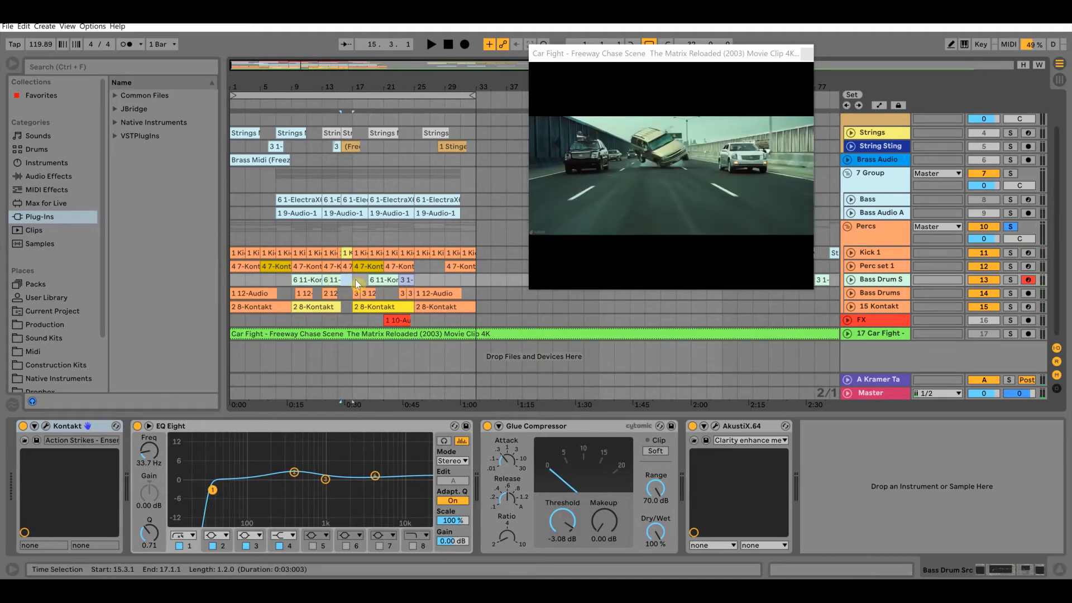
pyautogui.click(343, 283)
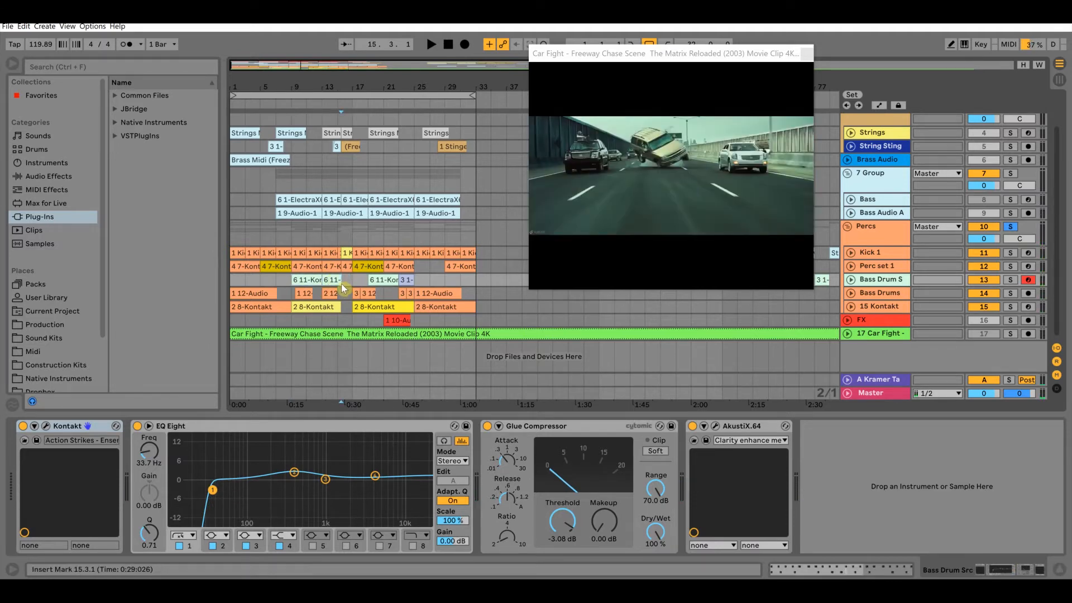
pyautogui.click(345, 270)
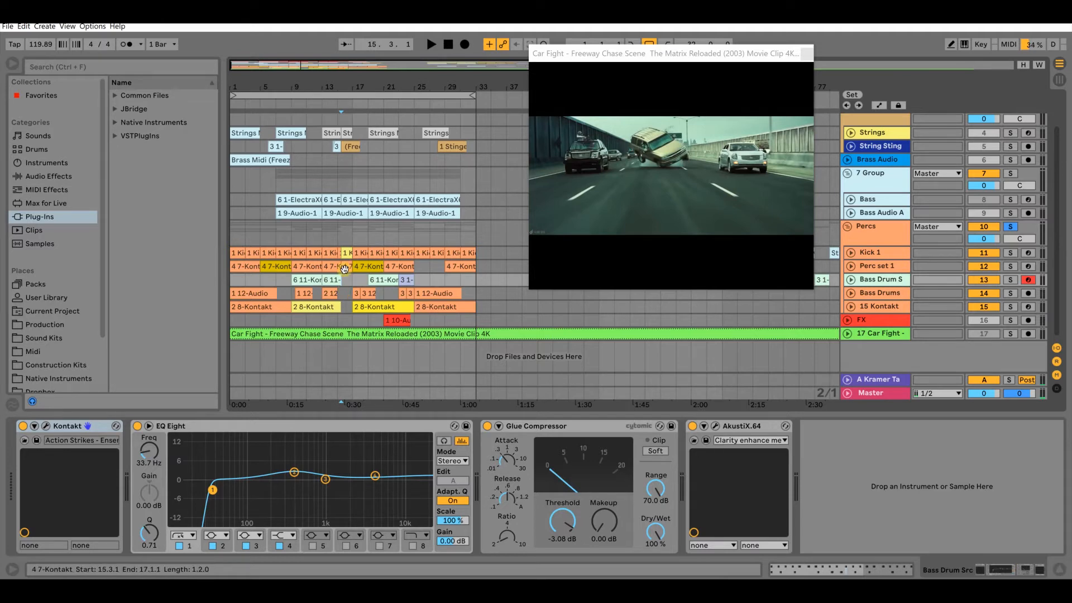
pyautogui.press('space')
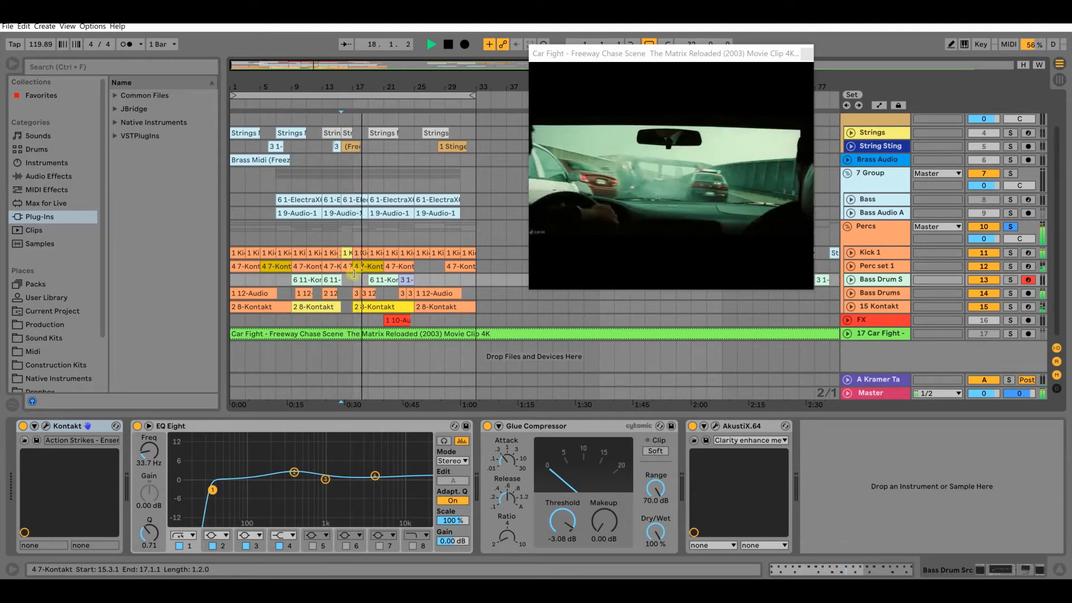
pyautogui.press('space')
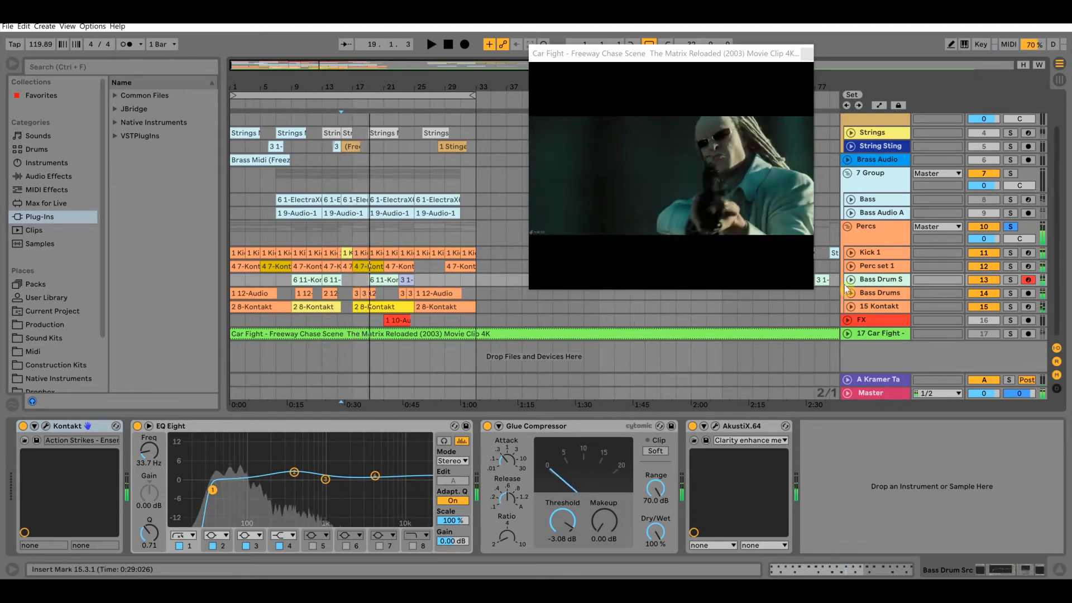
# - Review the devices on the Kick 1 and Perc set 1 tracks, and collapse the Percs group
pyautogui.click(889, 254)
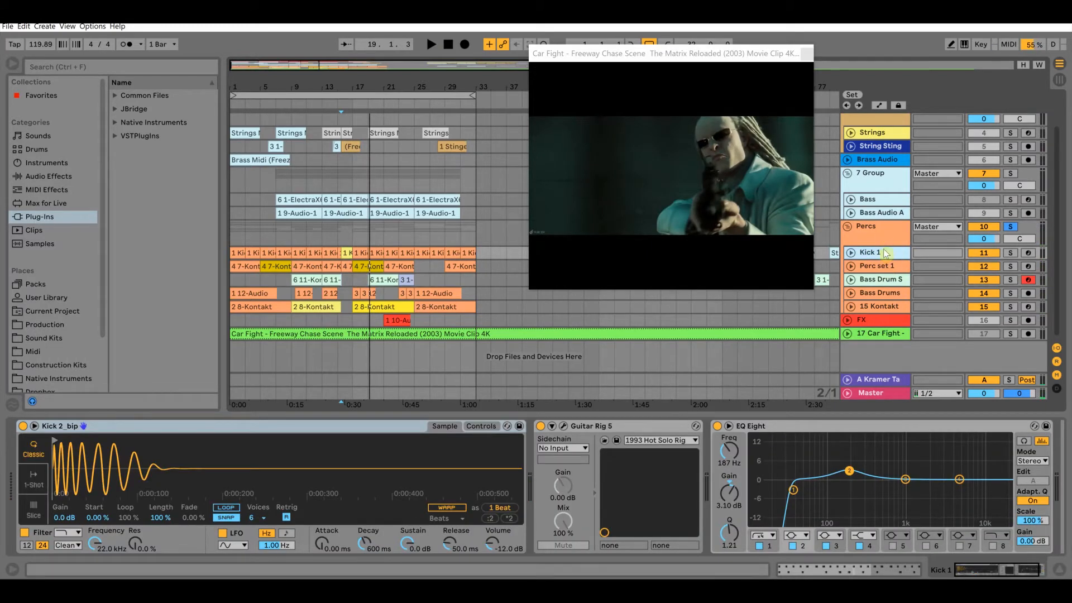
pyautogui.click(885, 267)
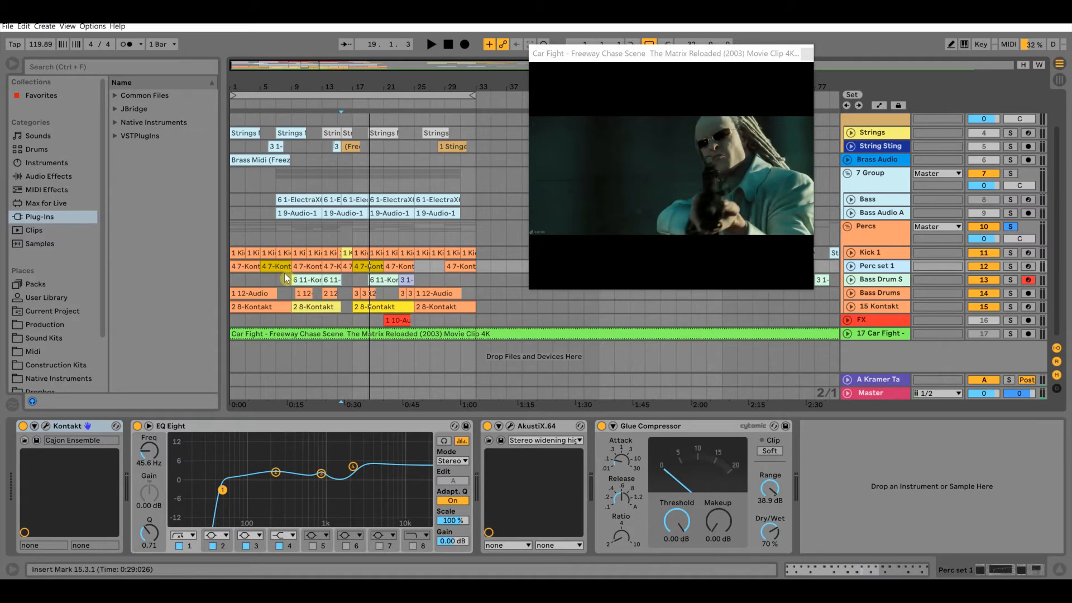
pyautogui.click(868, 240)
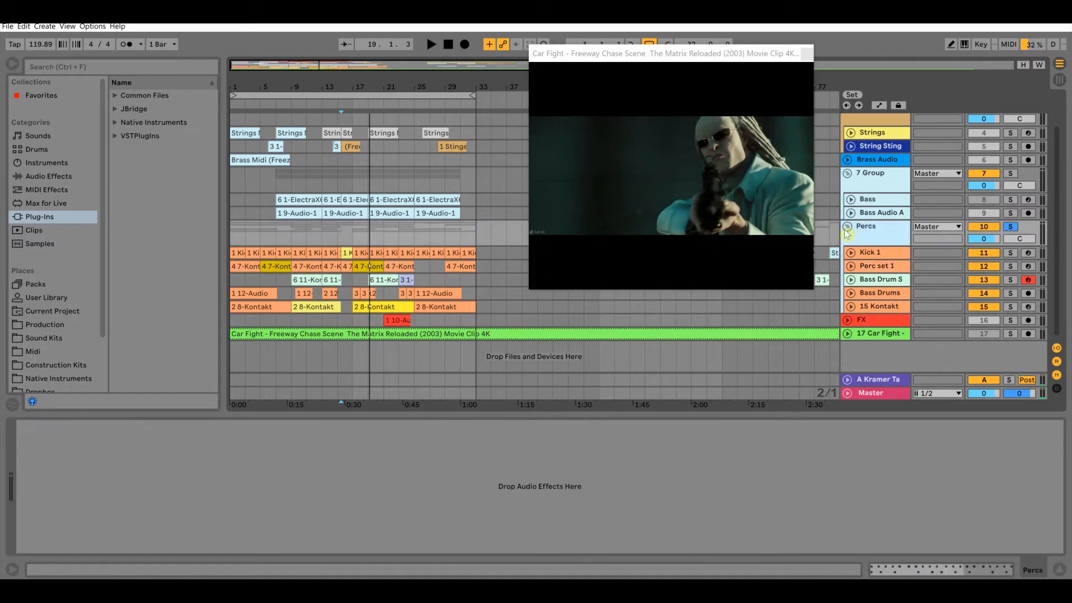
pyautogui.click(847, 227)
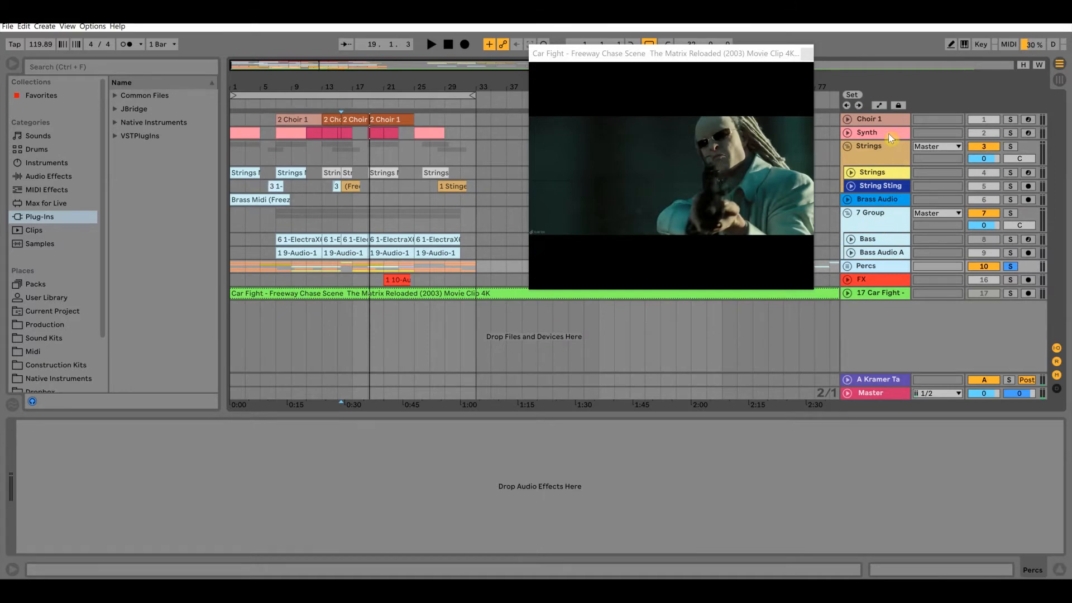
# - Solo the Strings group together with Percs, and show the device chain of the Strings track inside it
pyautogui.click(876, 155)
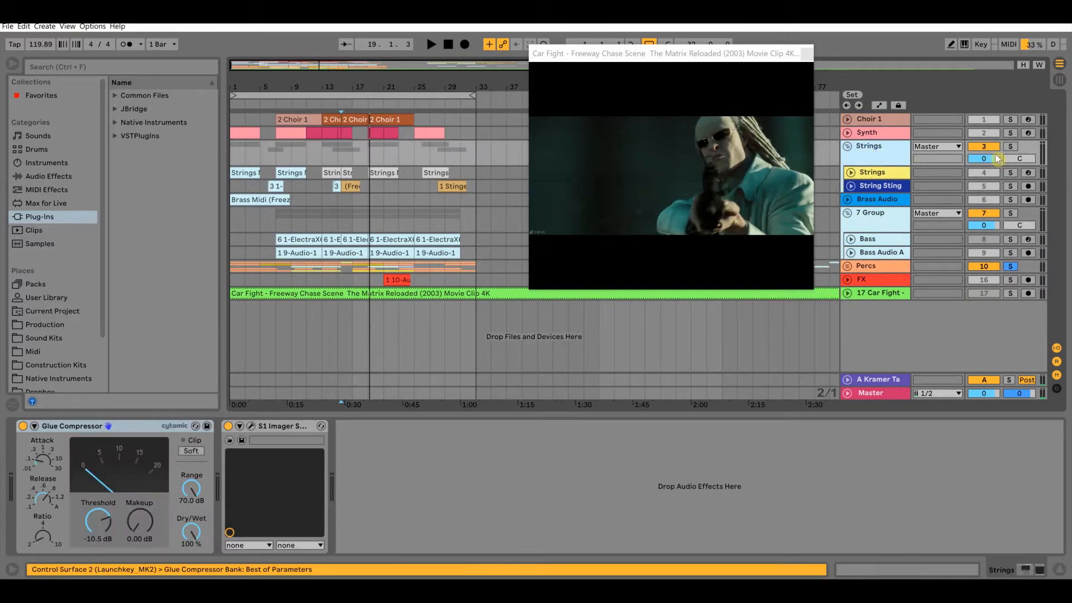
pyautogui.click(1010, 147)
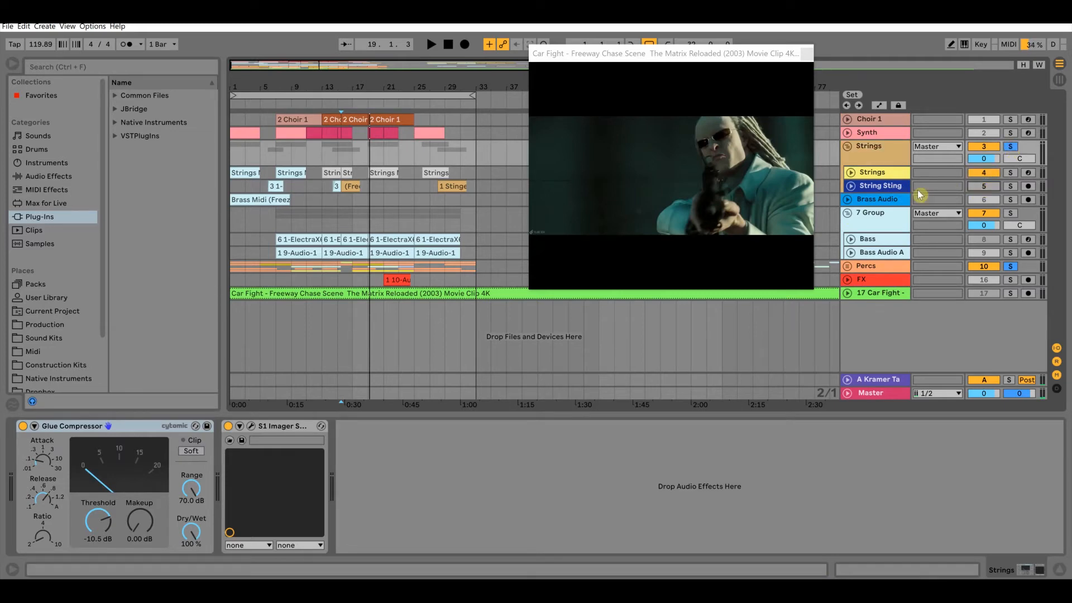
pyautogui.click(872, 176)
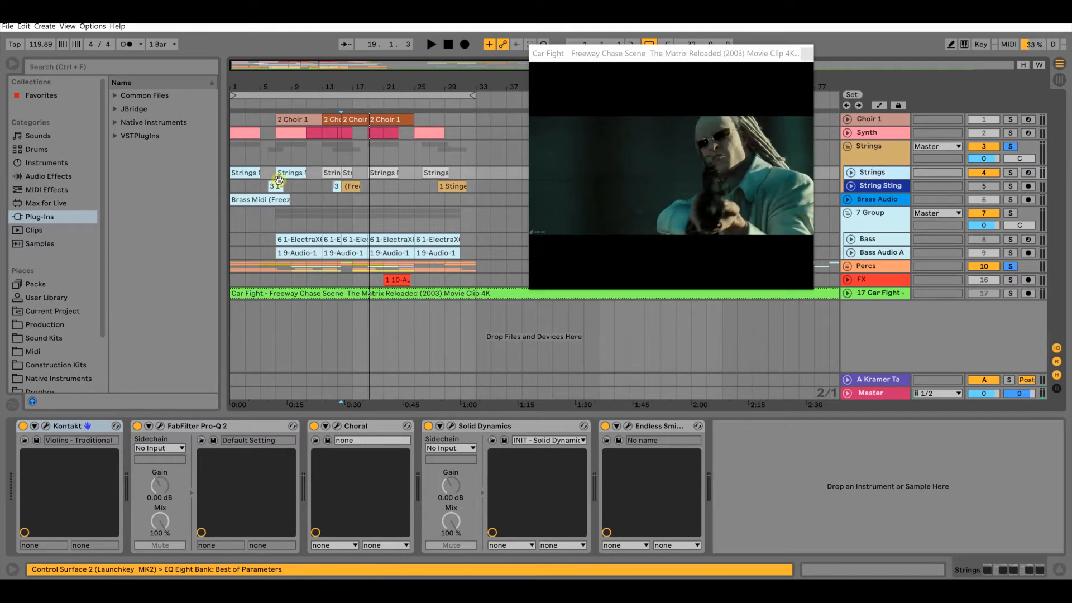
# - Examine the Violins - Traditional instrument in the Strings track's Kontakt and locate its sibling patches in the Session Strings Pro 2 library
pyautogui.click(238, 170)
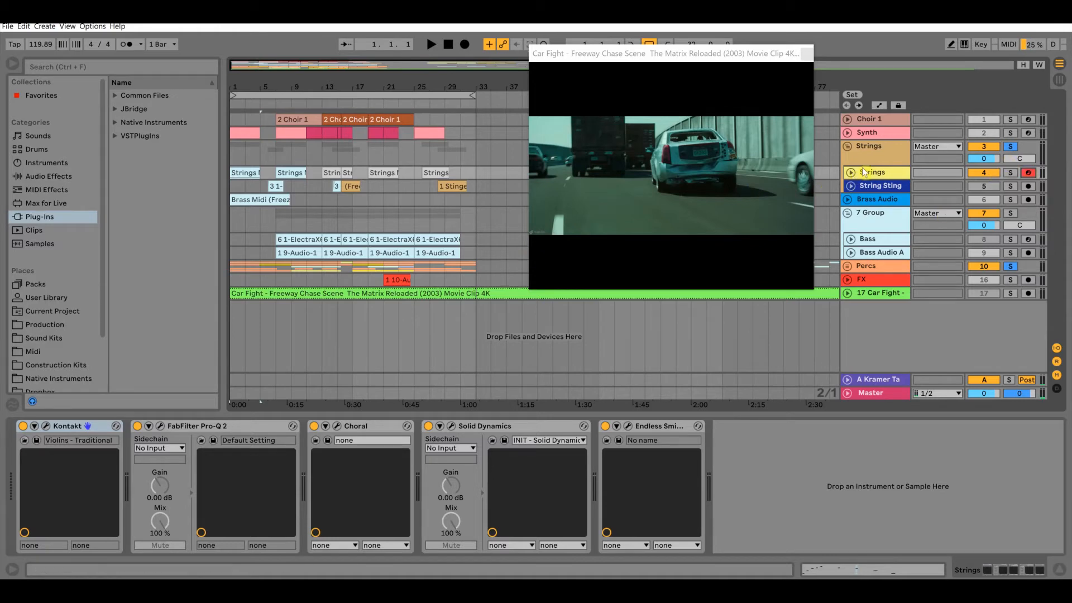
pyautogui.click(46, 428)
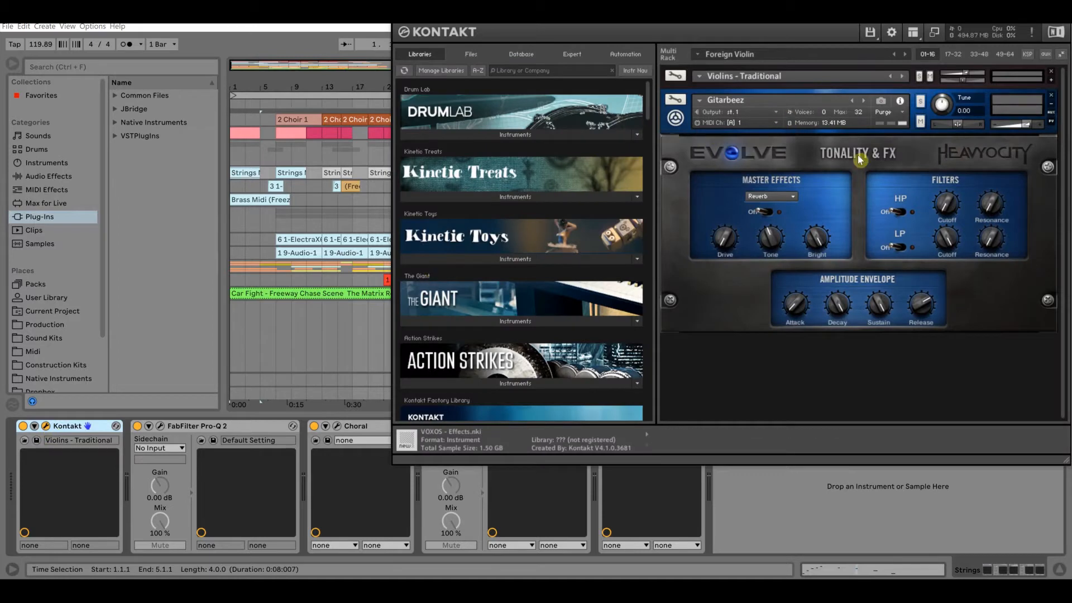
pyautogui.click(1055, 85)
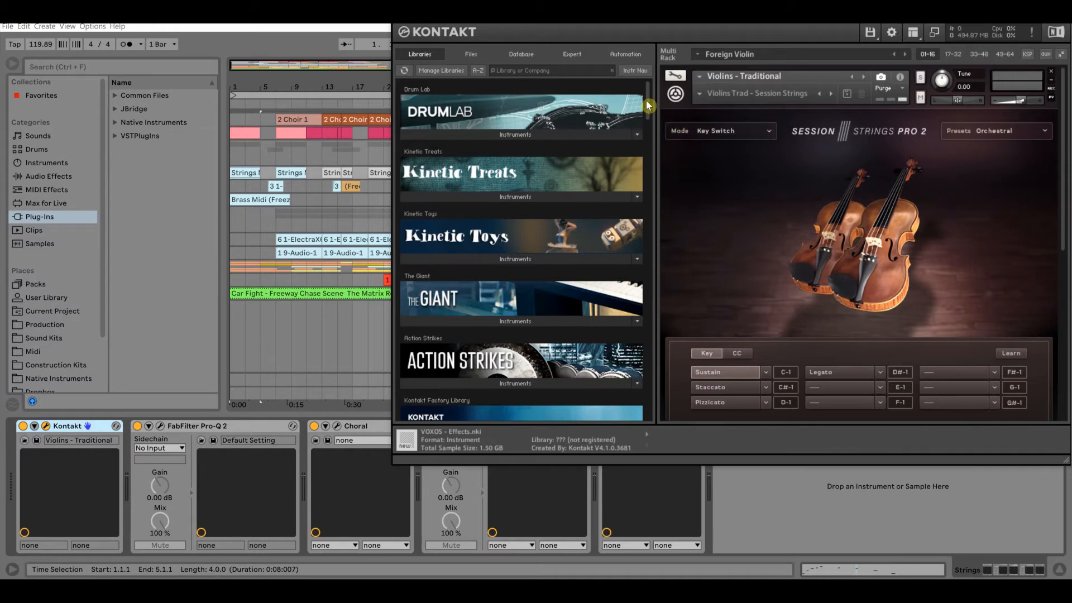
pyautogui.moveTo(651, 115); pyautogui.dragTo(649, 300)
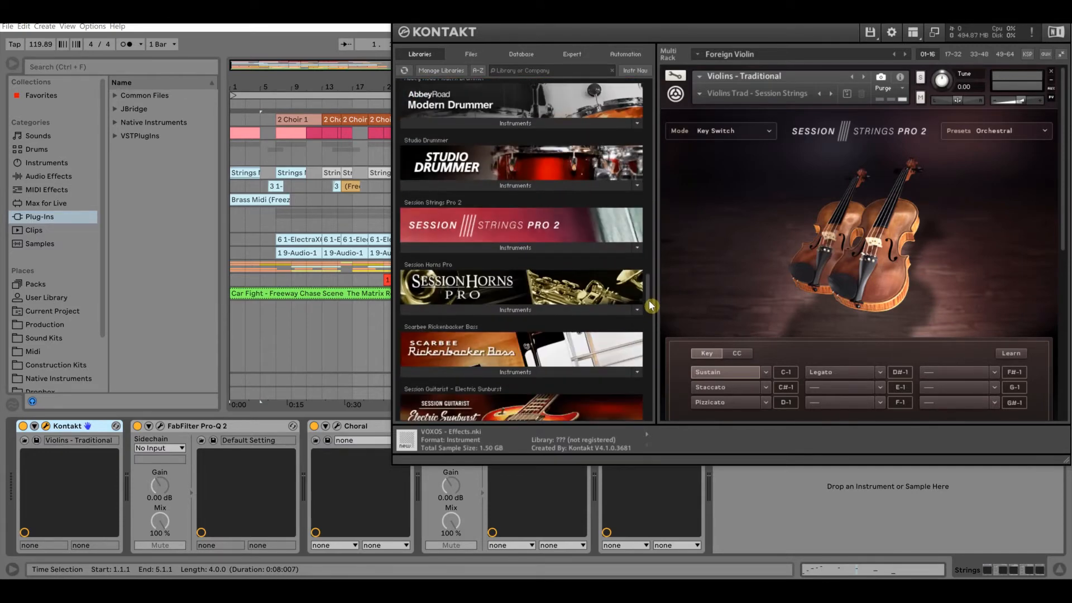
pyautogui.click(500, 248)
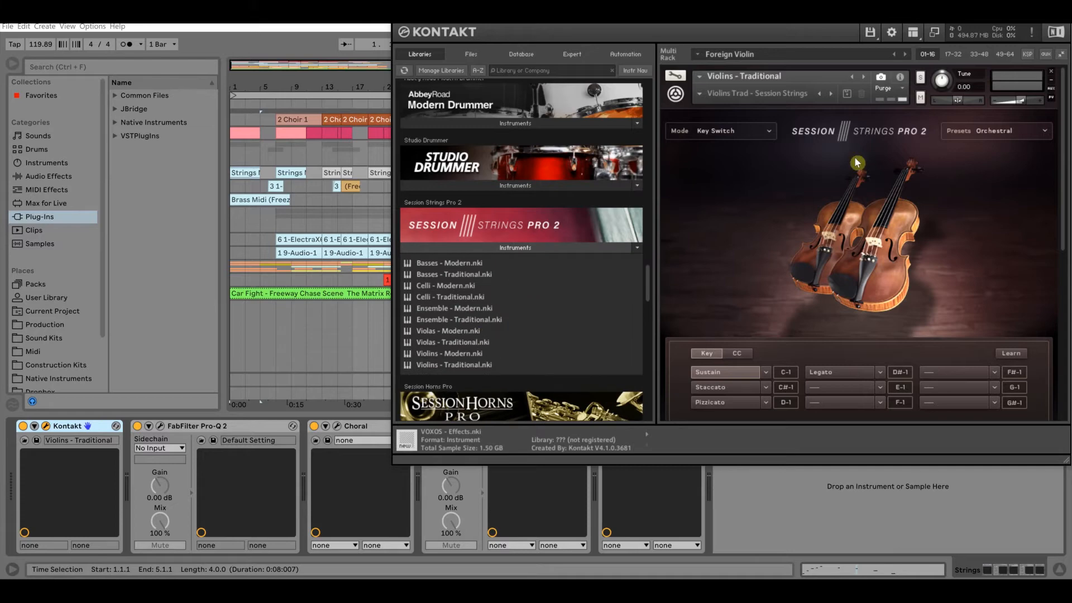
pyautogui.click(460, 341)
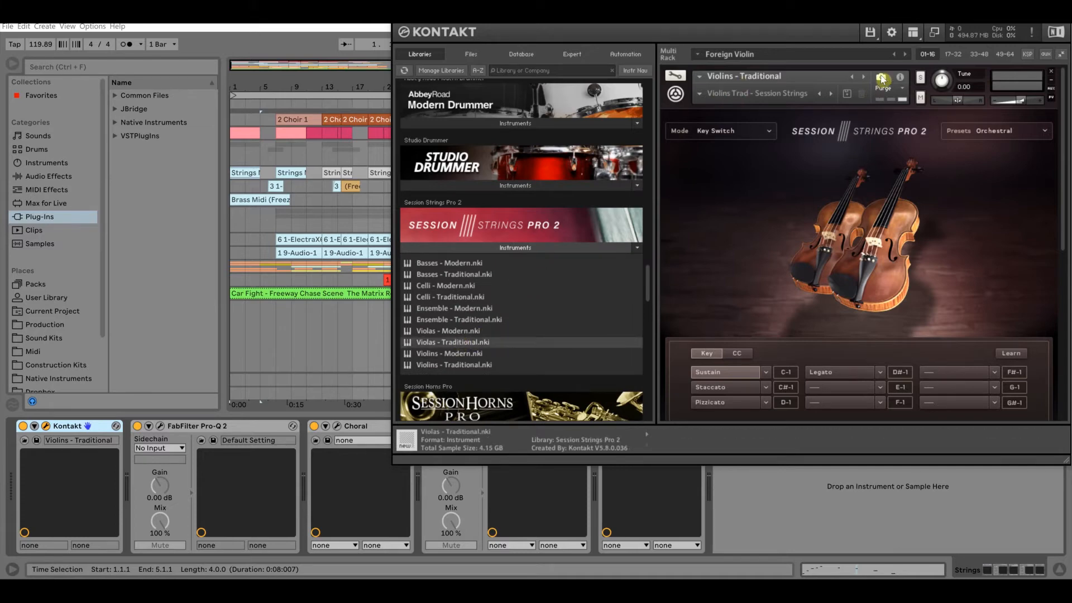
# - Show the Gitarbeez instrument beneath the violins, and view the Evolve R2 library's instrument list before collapsing it
pyautogui.click(1051, 80)
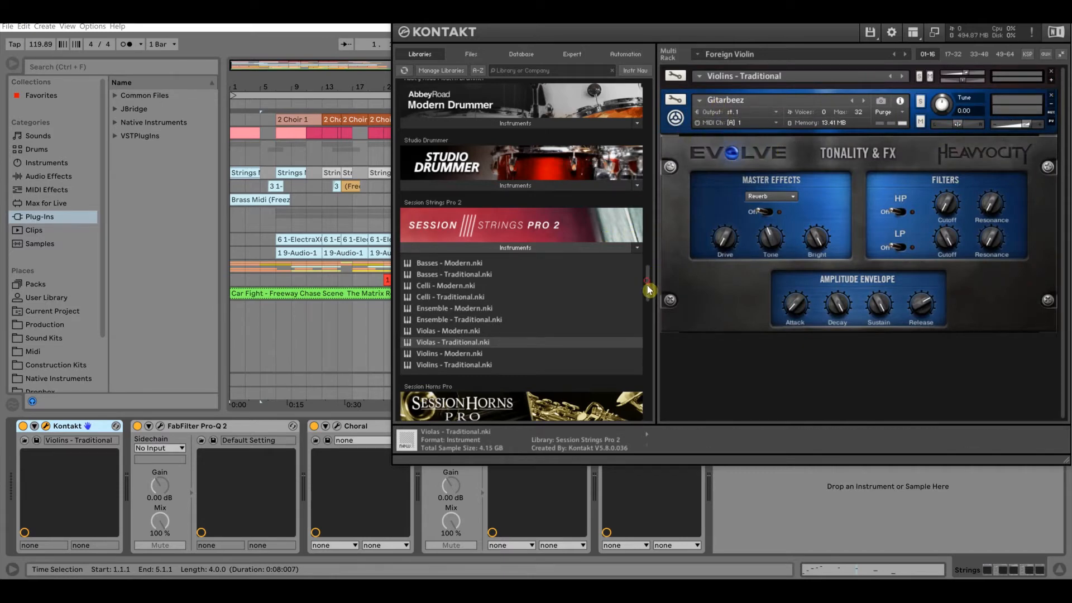
pyautogui.scroll(15, 649, 289)
pyautogui.scroll(-5, 642, 187)
pyautogui.click(486, 188)
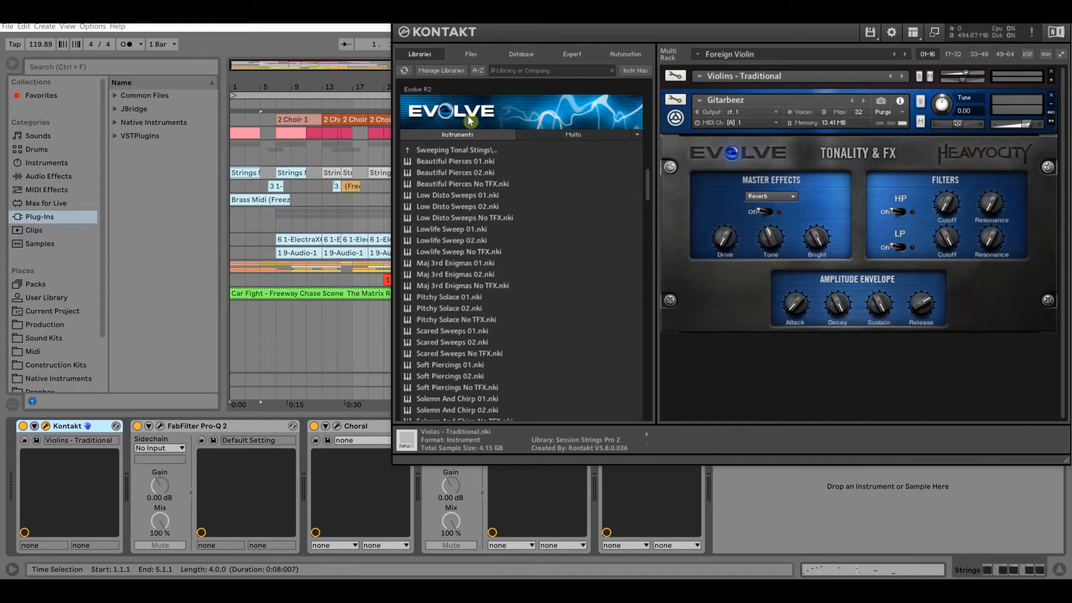
pyautogui.click(477, 135)
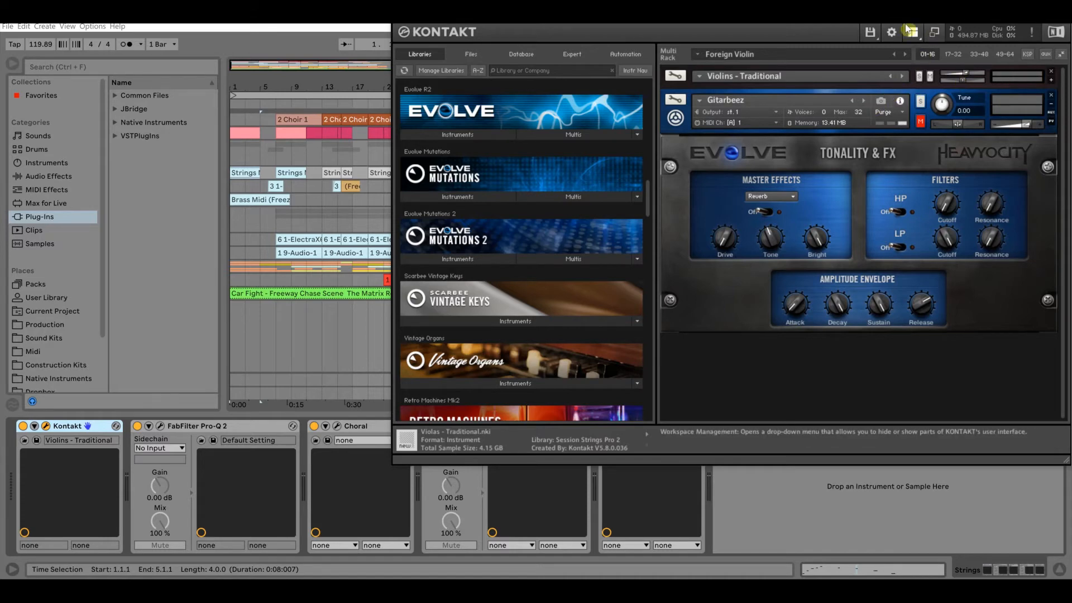
# - Audition Gitarbeez alone by muting Violins - Traditional, restore both instruments, and close Kontakt
pyautogui.moveTo(900, 25); pyautogui.dragTo(720, 89)
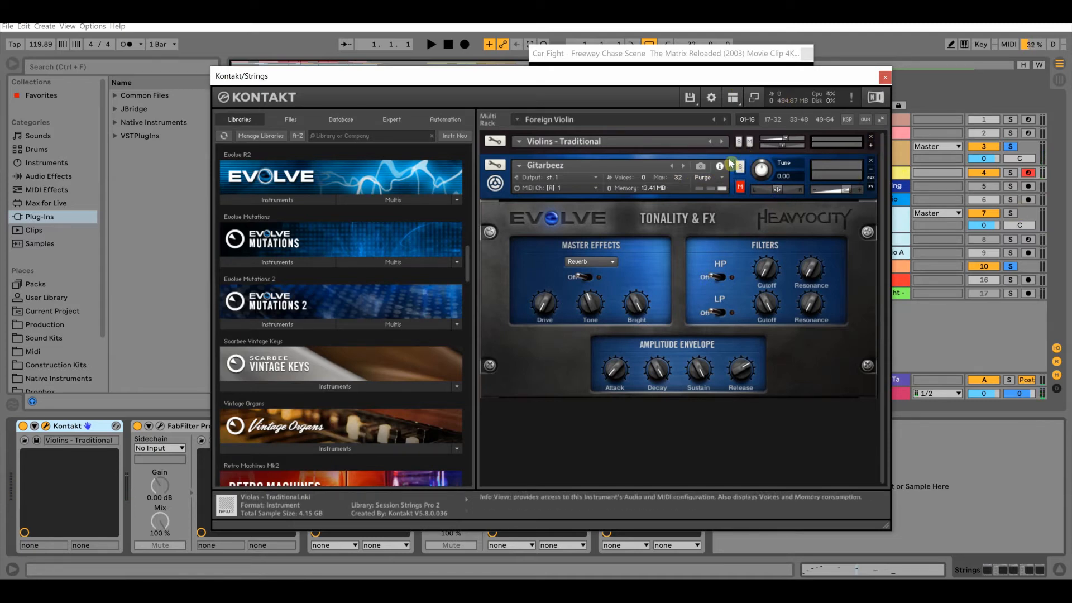
pyautogui.click(749, 143)
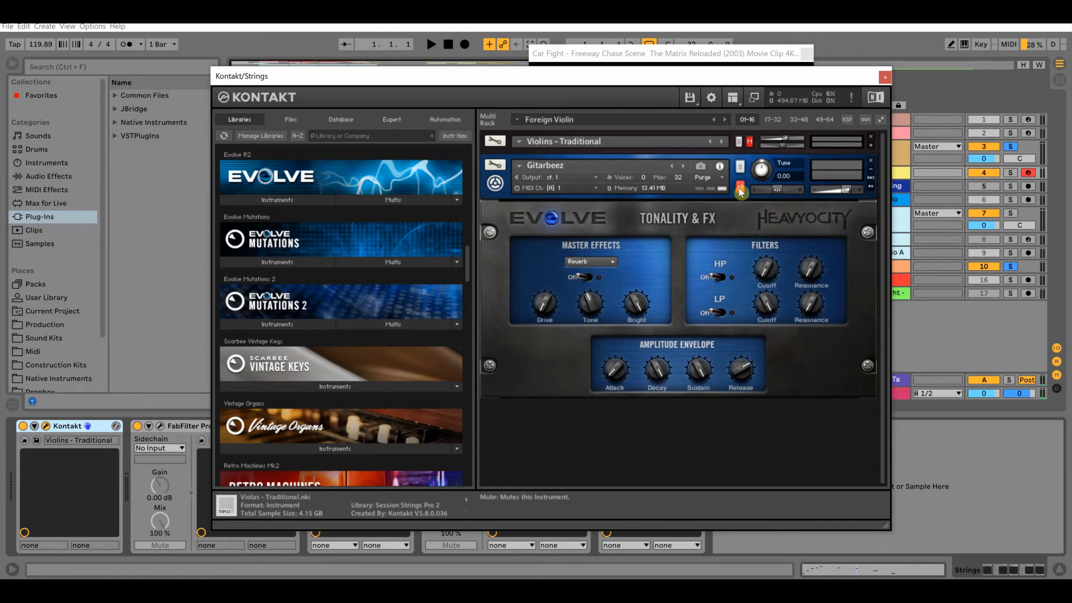
pyautogui.click(740, 187)
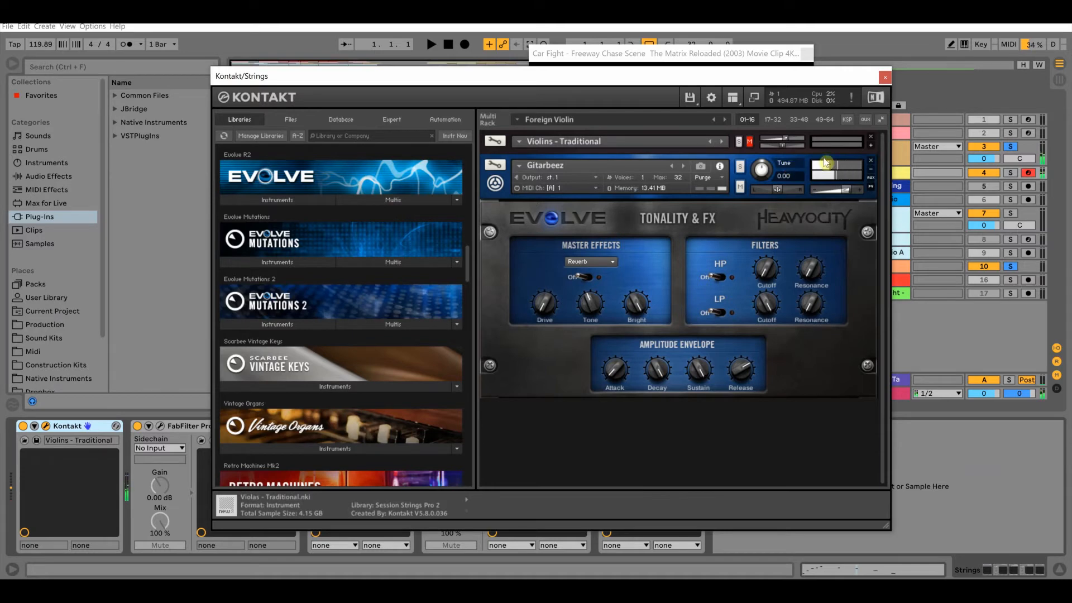
pyautogui.click(749, 141)
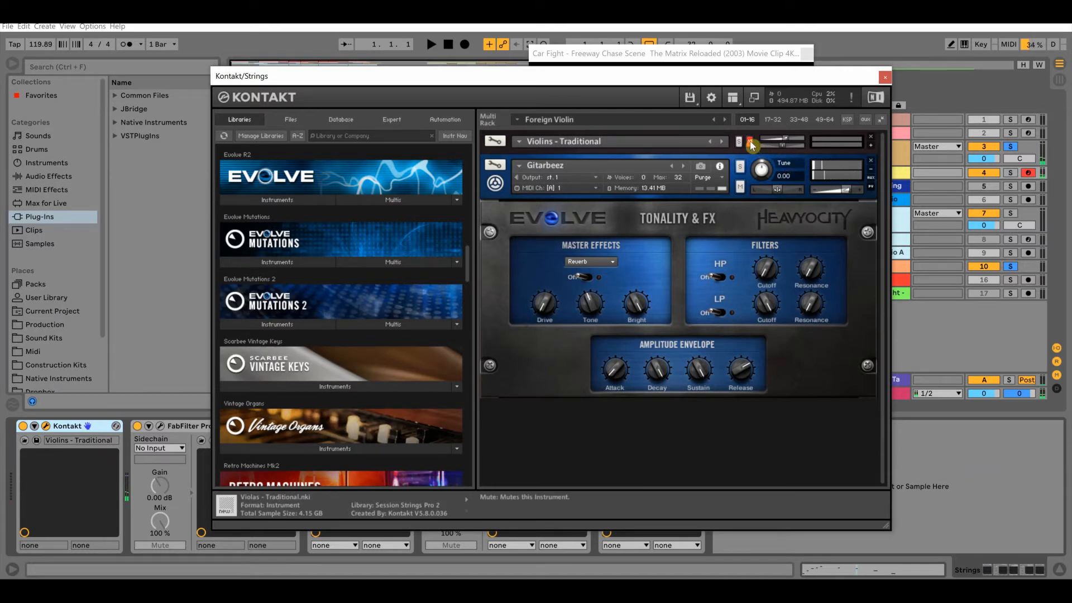
pyautogui.click(884, 78)
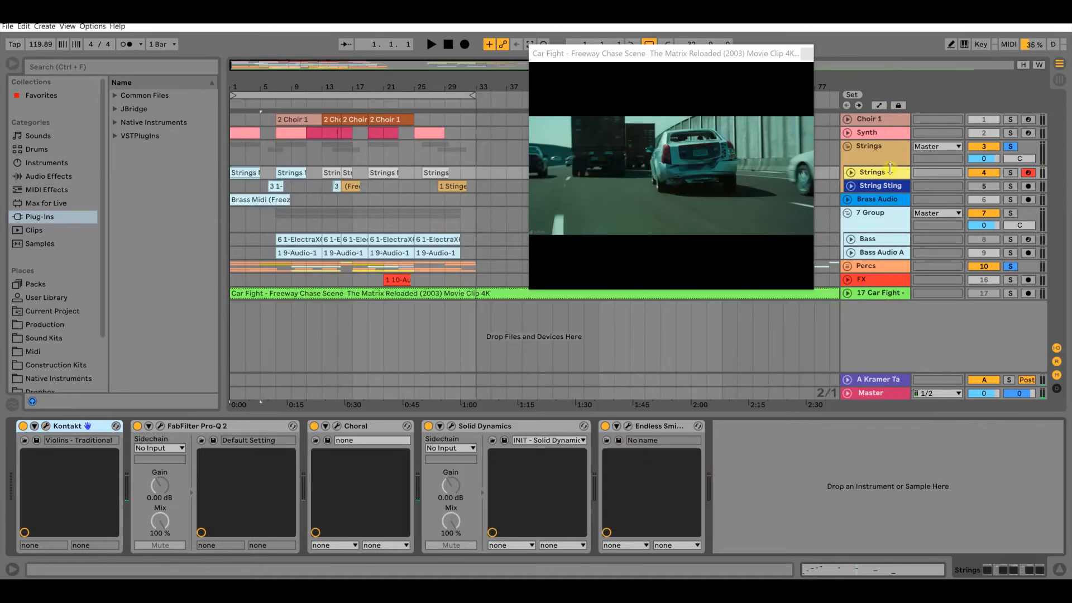
# - Play the score from 1.1.1, open the first Strings clip, and highlight all the notes of its pattern
pyautogui.click(890, 175)
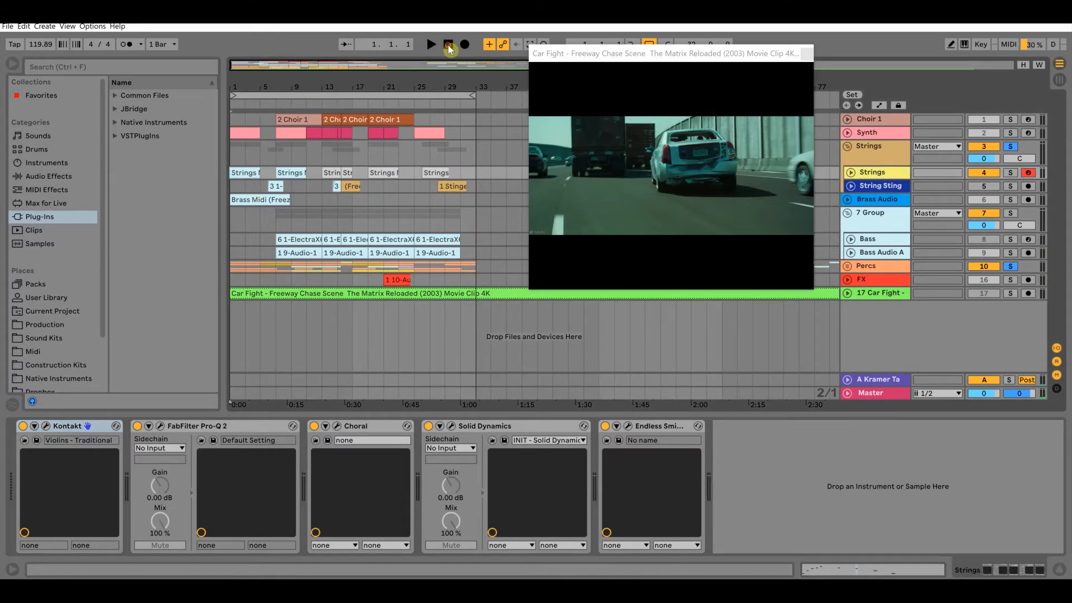
pyautogui.click(432, 45)
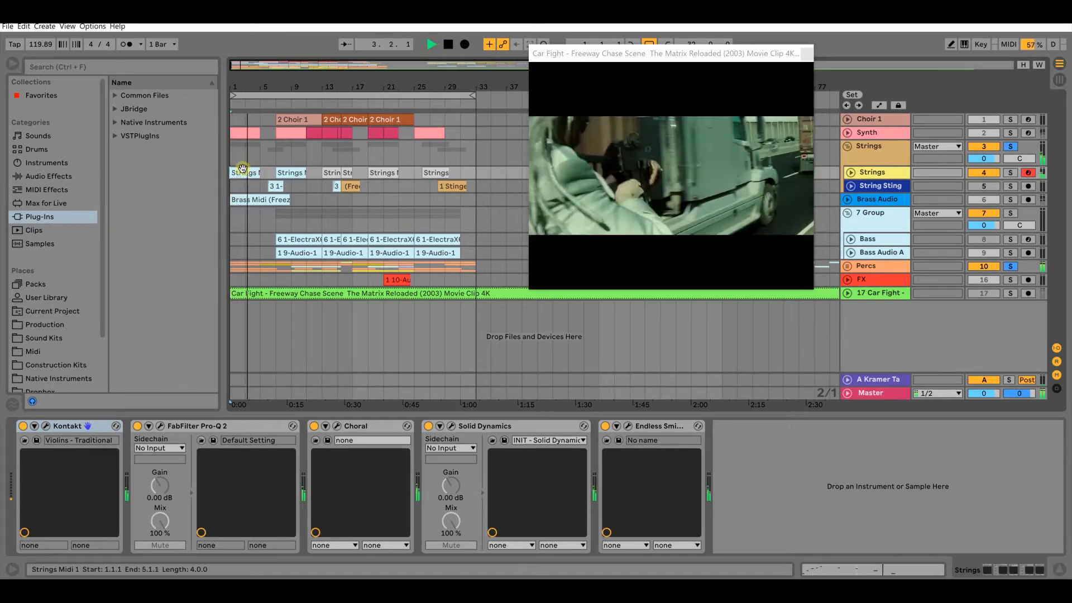
pyautogui.doubleClick(242, 171)
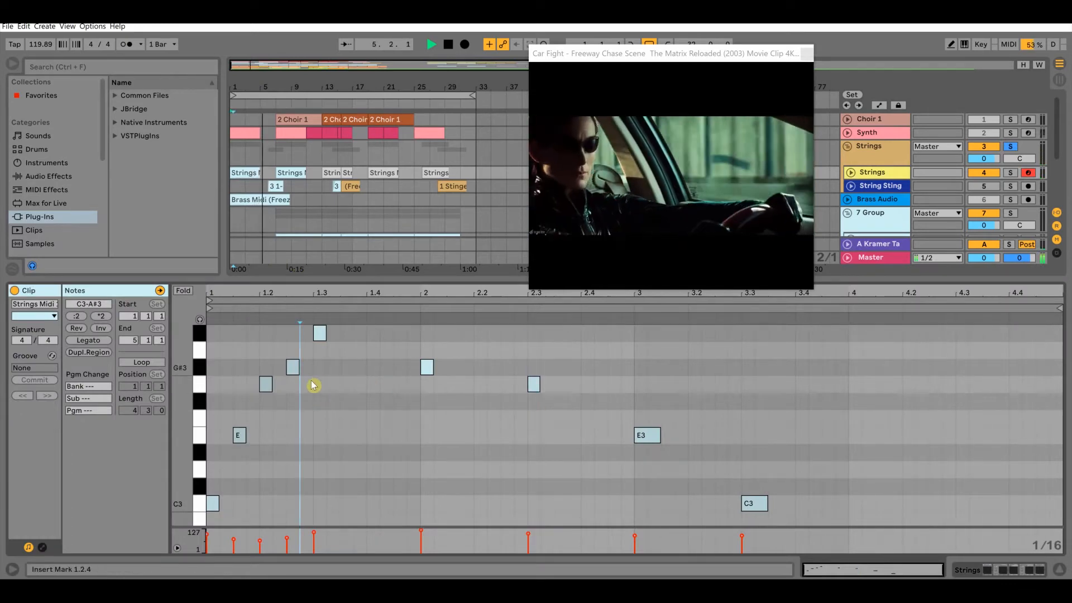
pyautogui.moveTo(790, 508); pyautogui.dragTo(198, 337)
pyautogui.click(534, 384)
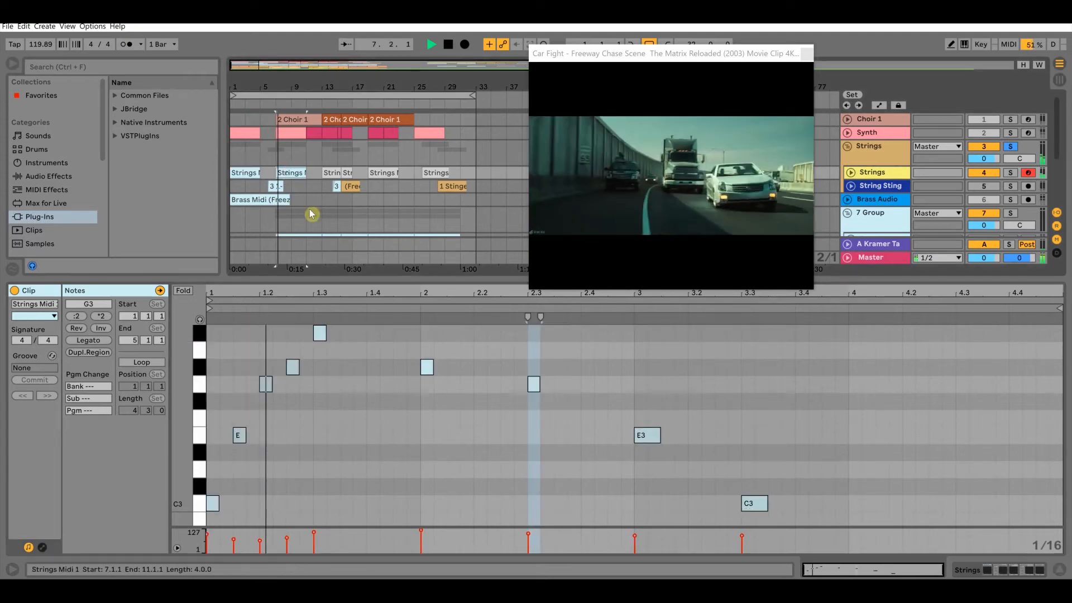
pyautogui.moveTo(795, 507); pyautogui.dragTo(174, 332)
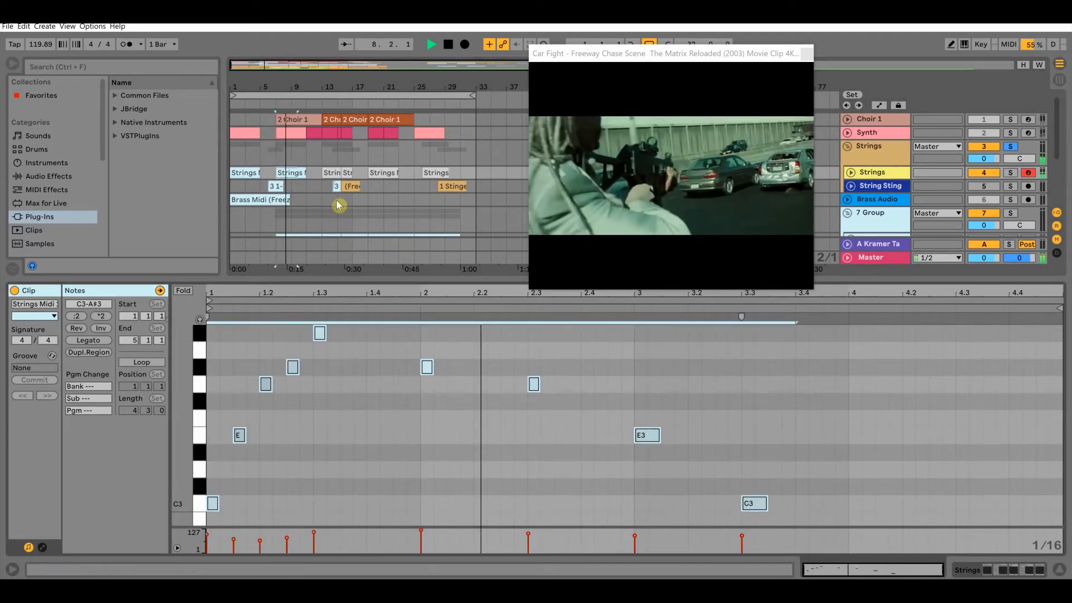
# - Open the Strings clip at 13.1.1 during playback and highlight all its notes across both octaves
pyautogui.click(328, 177)
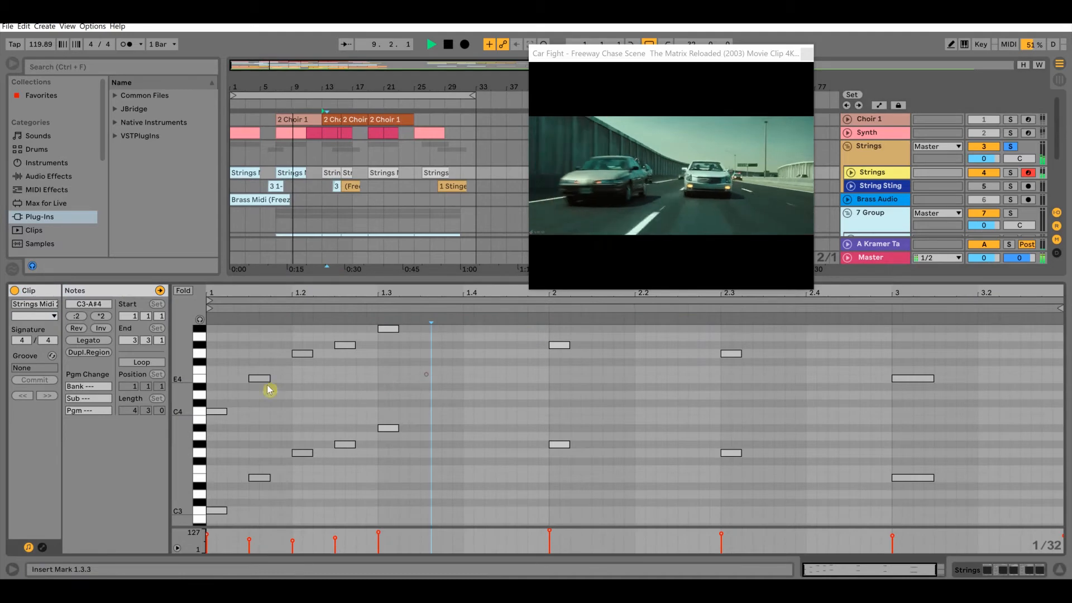
pyautogui.moveTo(984, 524); pyautogui.dragTo(205, 316)
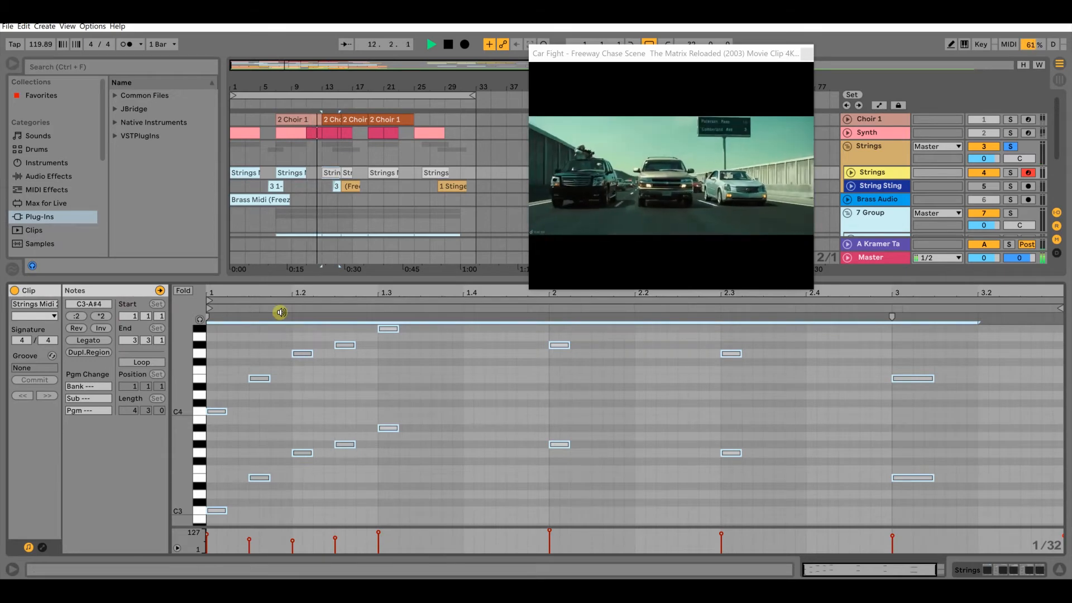
pyautogui.click(300, 313)
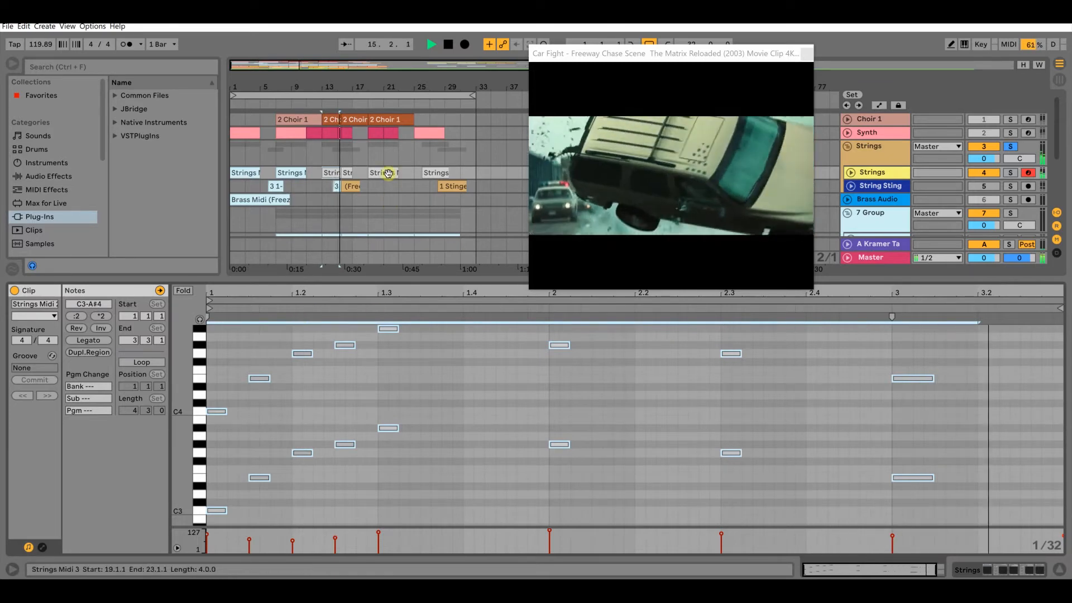
# - Open the Strings clip spanning 15.3.1 to 17.1.1, stop playback, and replay from the clip's start
pyautogui.click(350, 186)
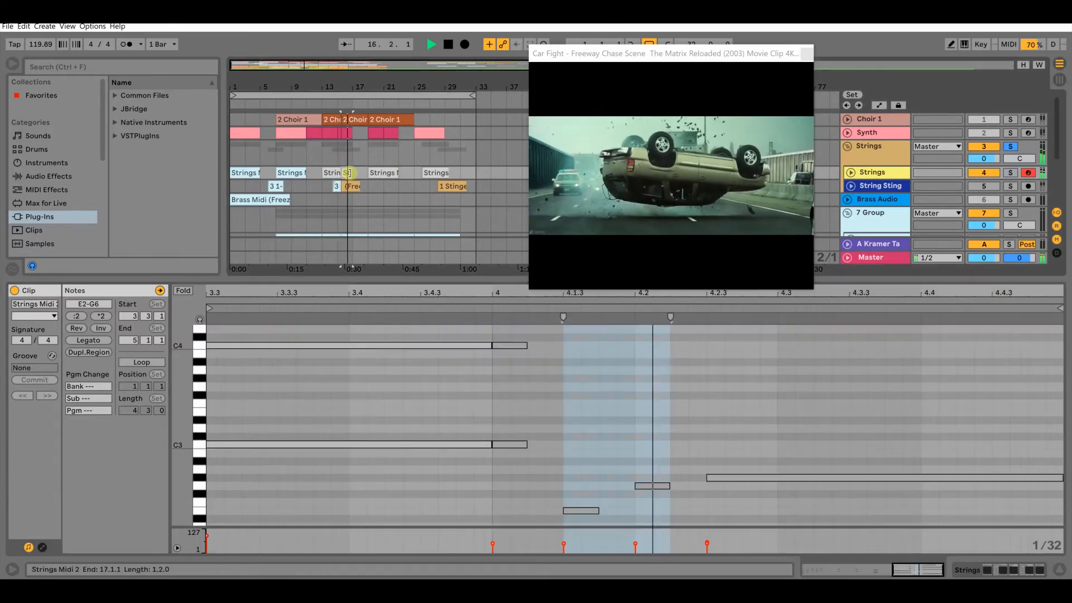
pyautogui.click(383, 172)
pyautogui.click(344, 184)
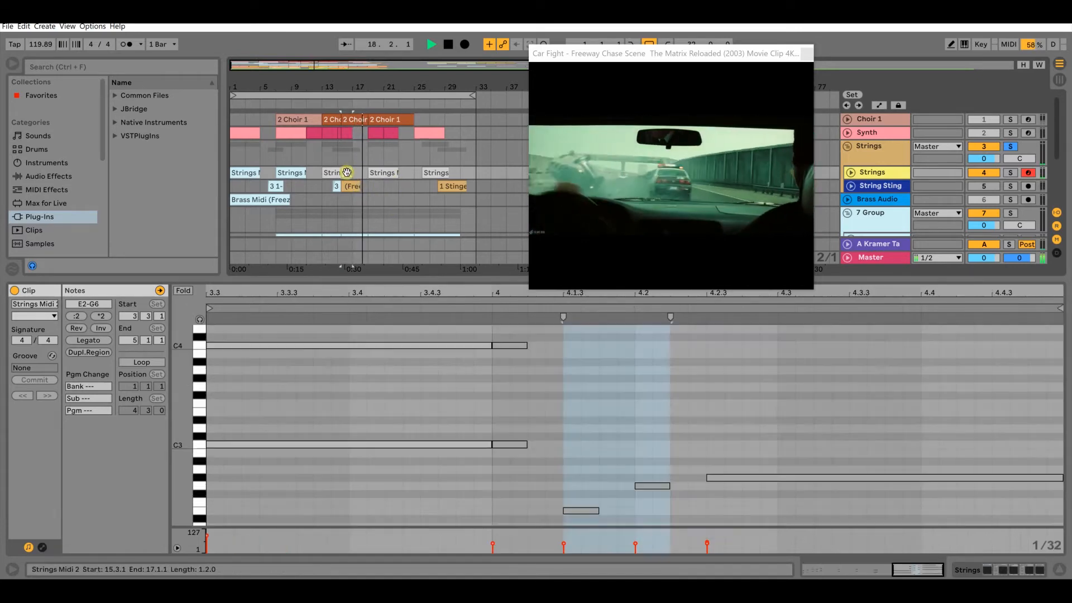
pyautogui.press('space')
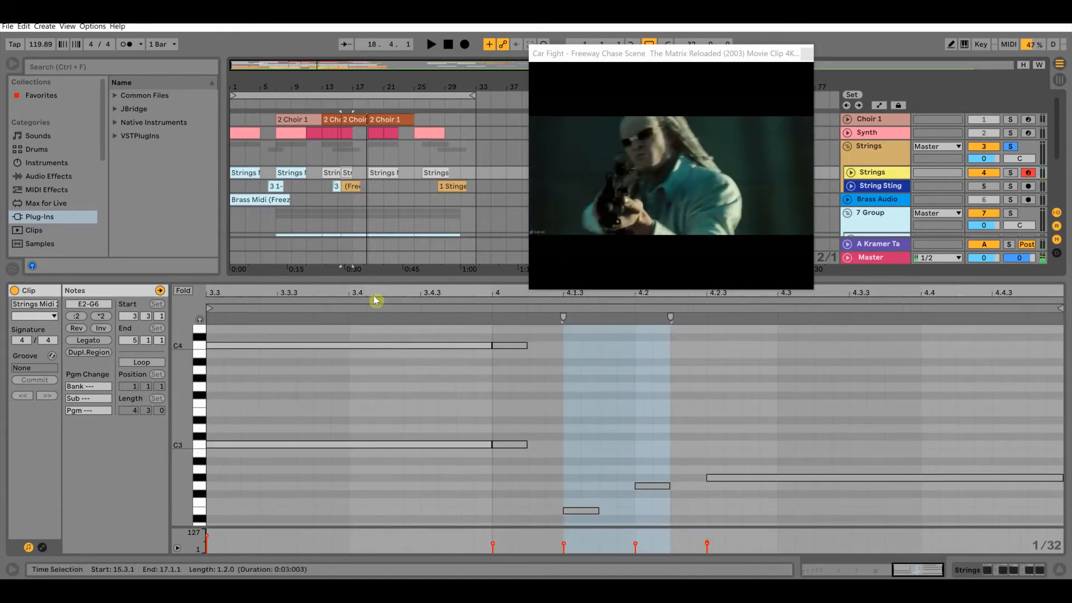
pyautogui.press('space')
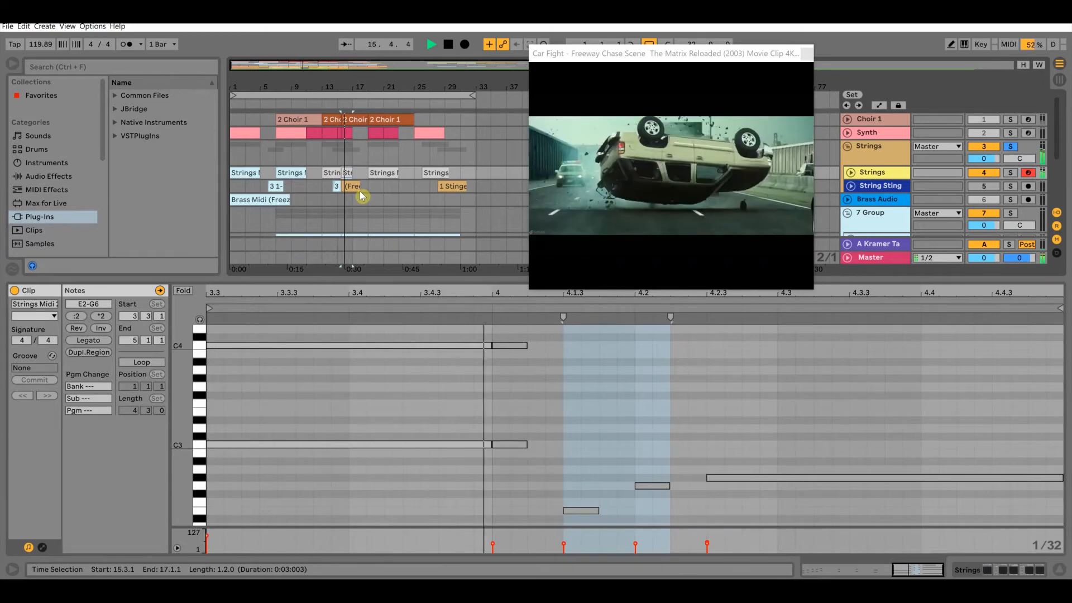
# - Zoom the note editor to the clip's used key range and replay from 15.3.1
pyautogui.scroll(-1, 366, 160)
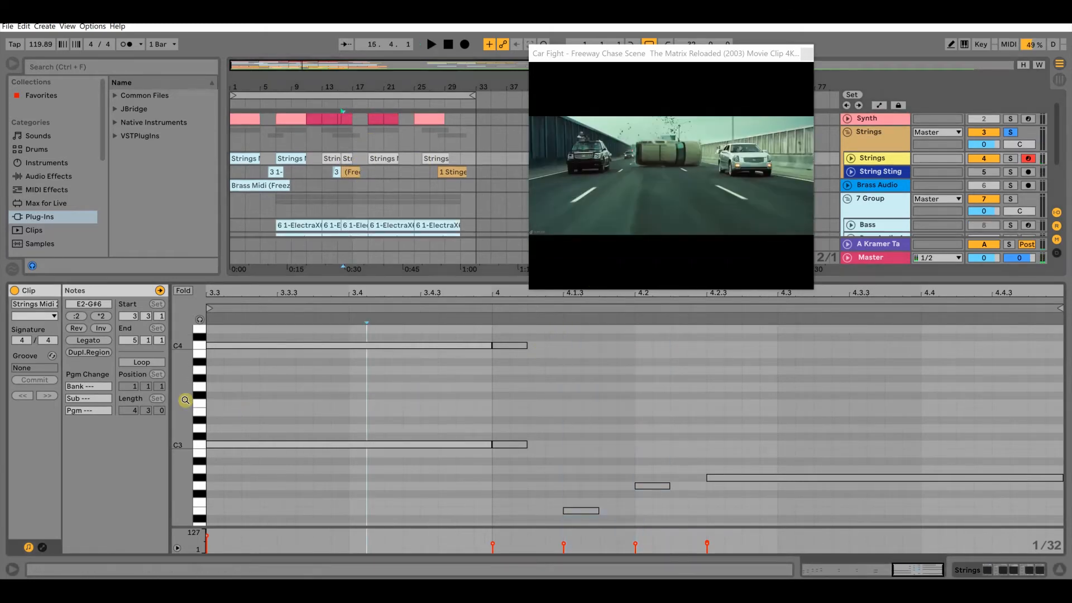
pyautogui.doubleClick(186, 400)
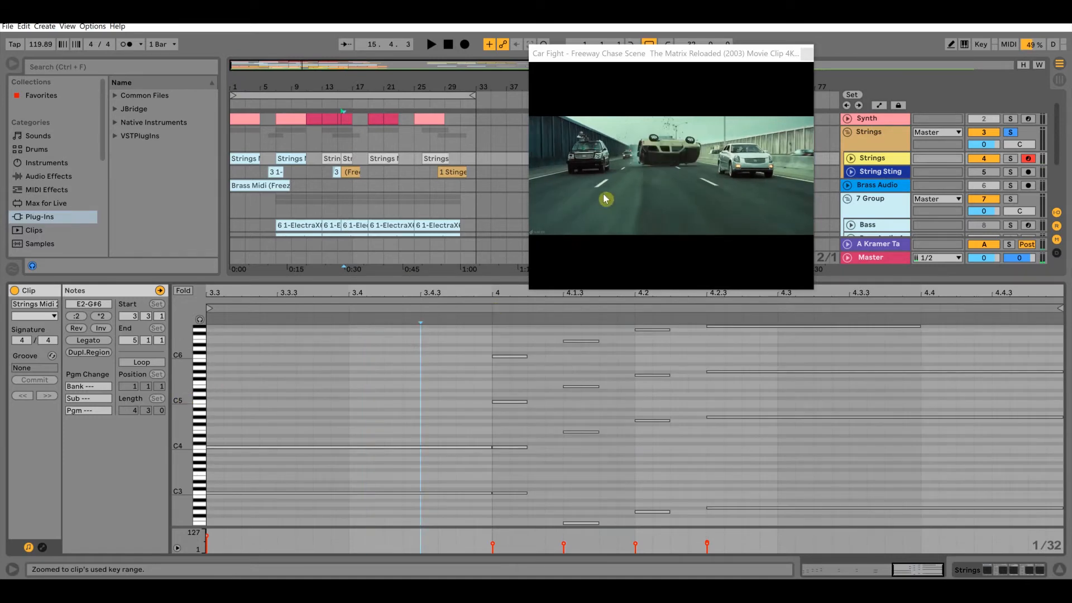
pyautogui.click(344, 162)
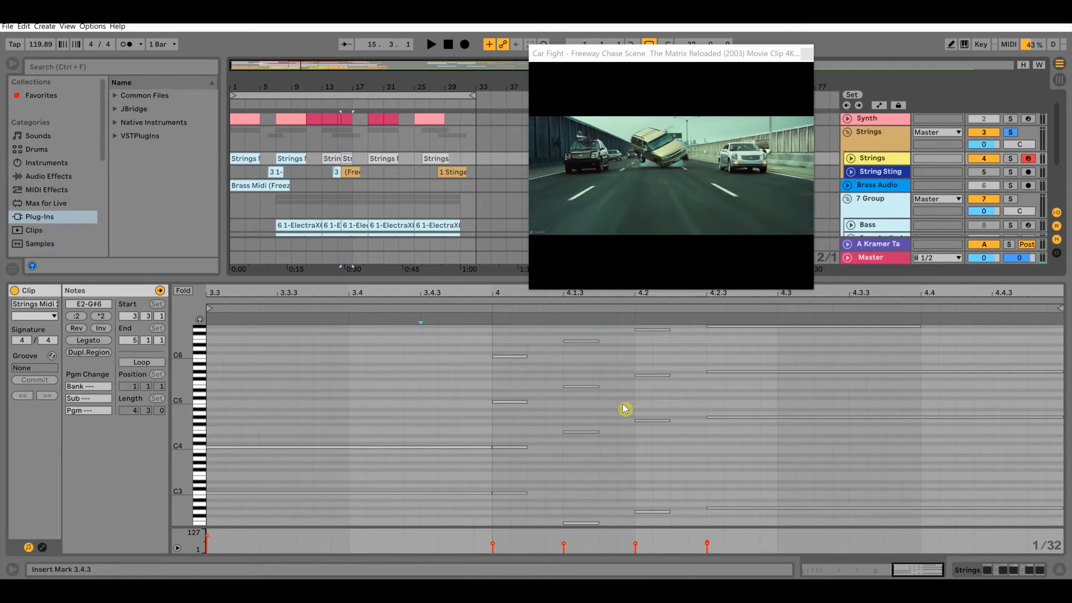
pyautogui.press('space')
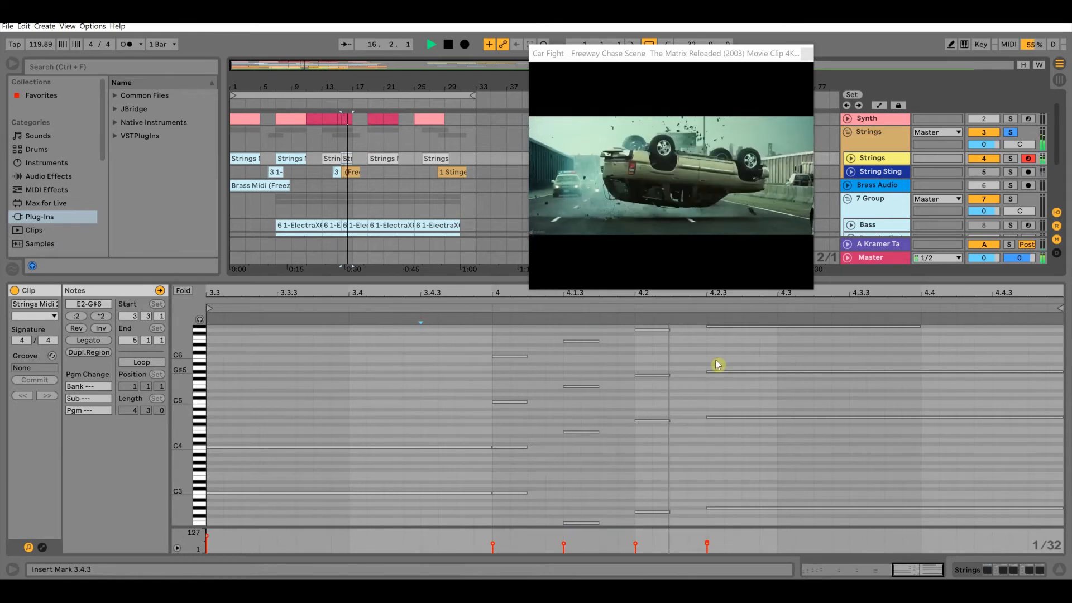
# - Highlight the sustained chord from 4.2.3 to 5.1.1, stop playback, and select the short stacked notes at 4.1.1
pyautogui.moveTo(707, 519); pyautogui.dragTo(795, 326)
pyautogui.press('space')
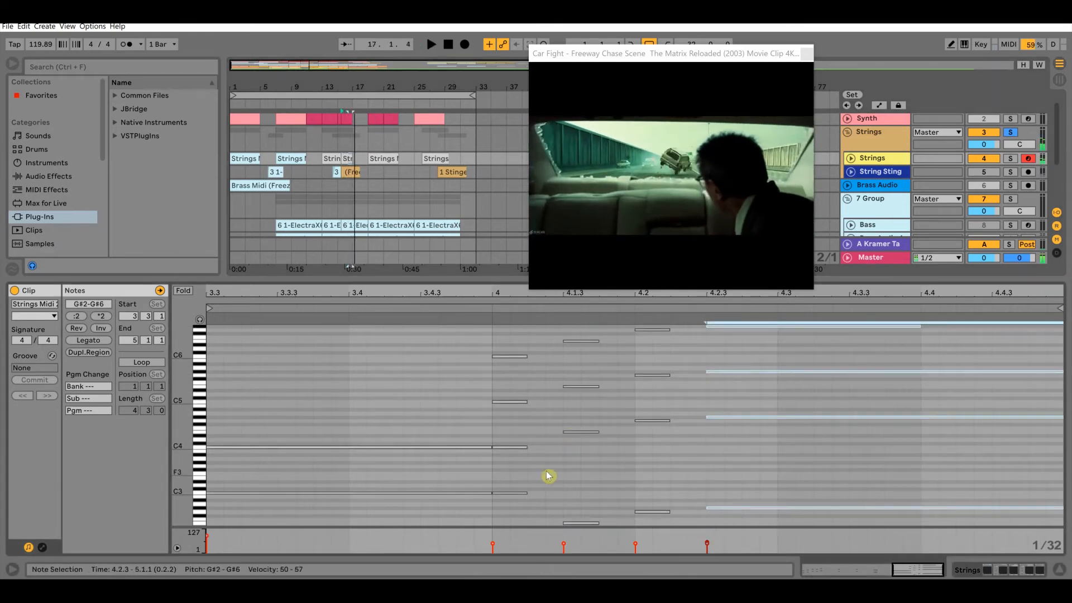
pyautogui.click(514, 344)
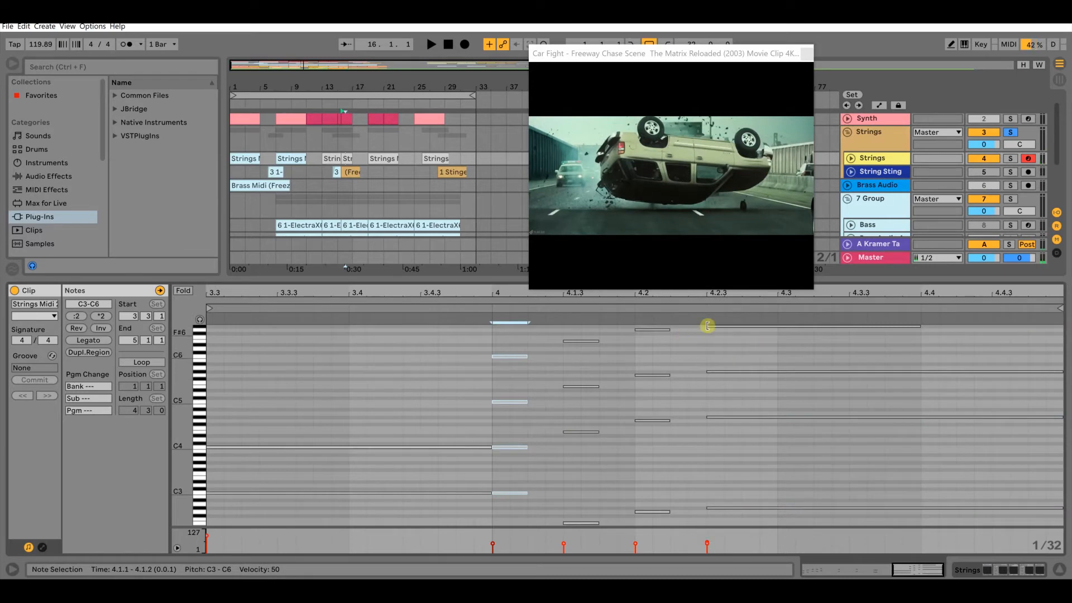
# - Play the strings from 15.3.1 and open the Strings clip spanning 19.1.1 to 23.1.1 to examine its notes
pyautogui.click(350, 157)
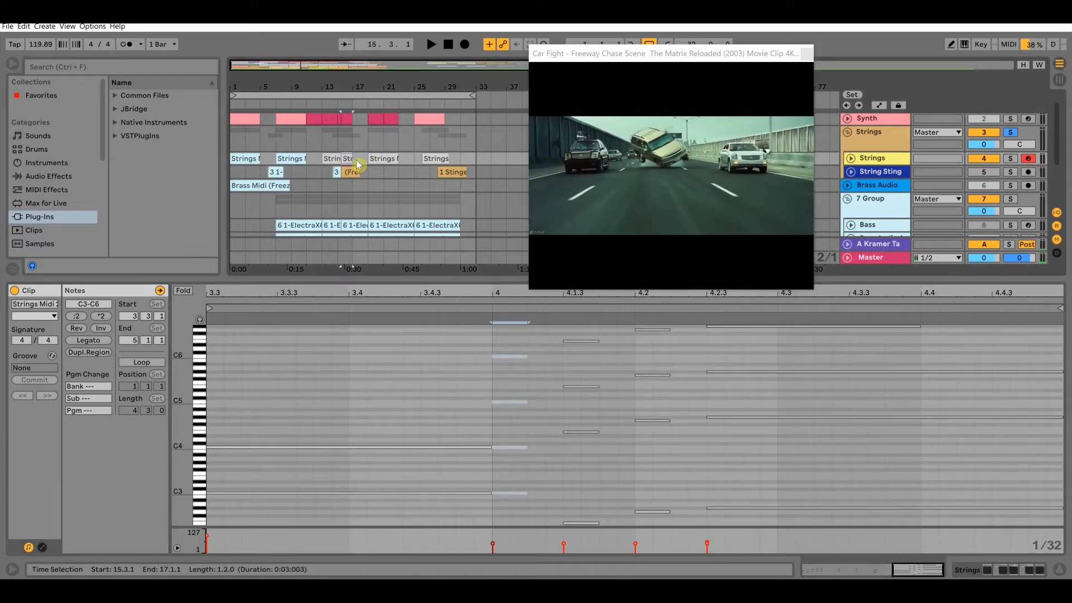
pyautogui.press('space')
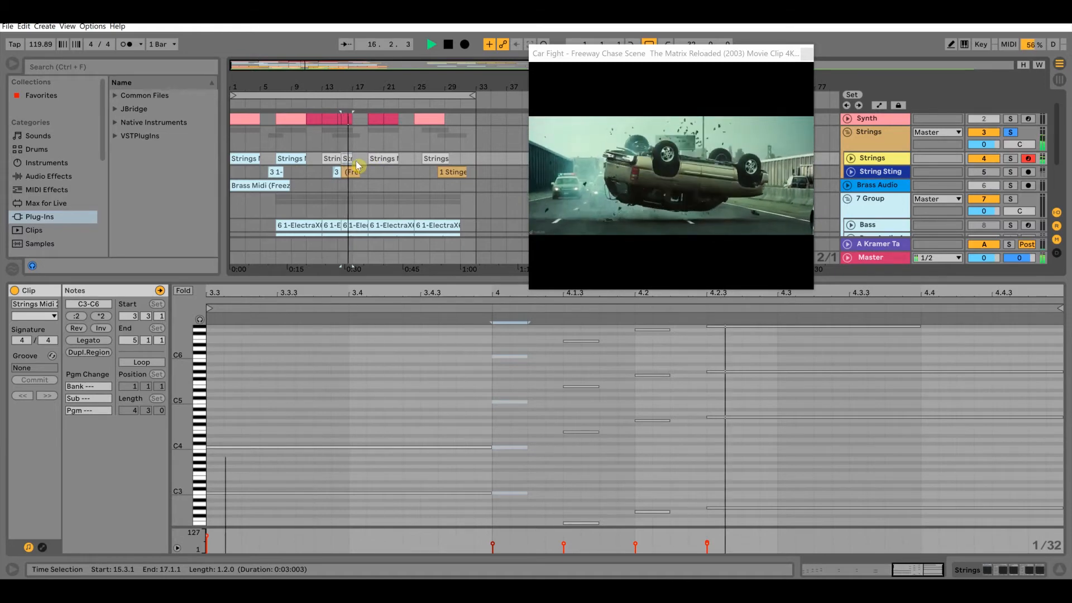
pyautogui.click(384, 162)
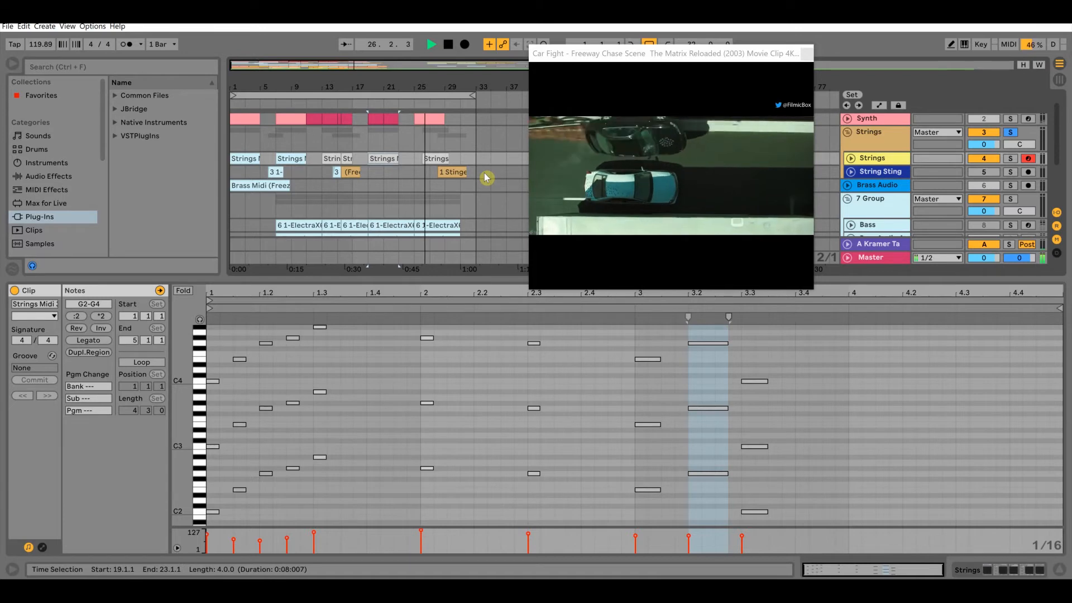
# - Open the Strings clip spanning 26.1.1 to 29.3.1, examine its stacked notes, clear the note selection, and stop playback
pyautogui.click(436, 158)
pyautogui.click(377, 351)
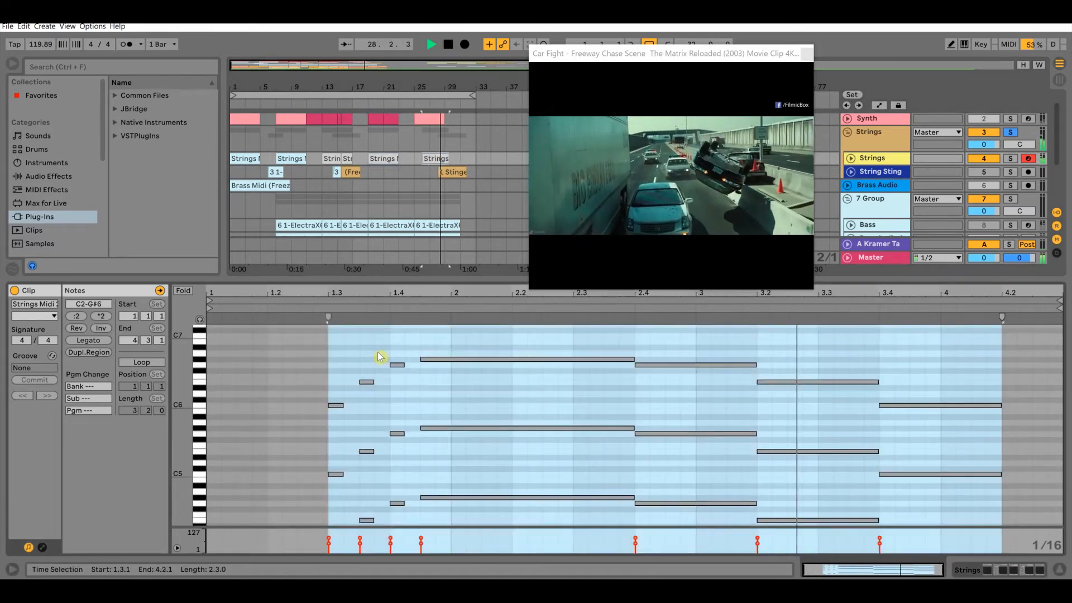
pyautogui.scroll(-2, 371, 350)
pyautogui.scroll(-1, 364, 350)
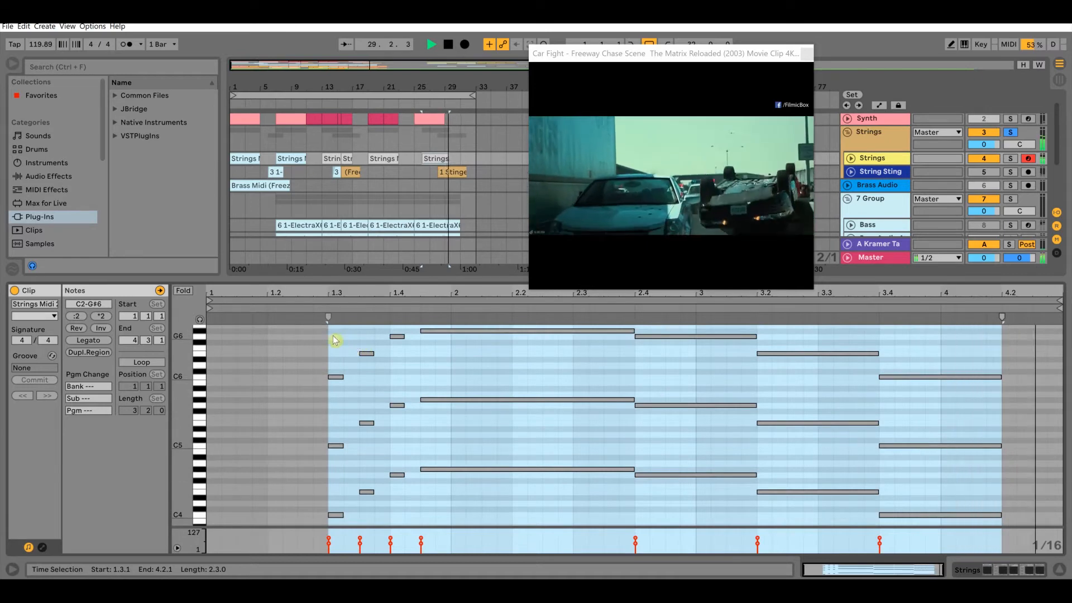
pyautogui.click(333, 336)
pyautogui.press('space')
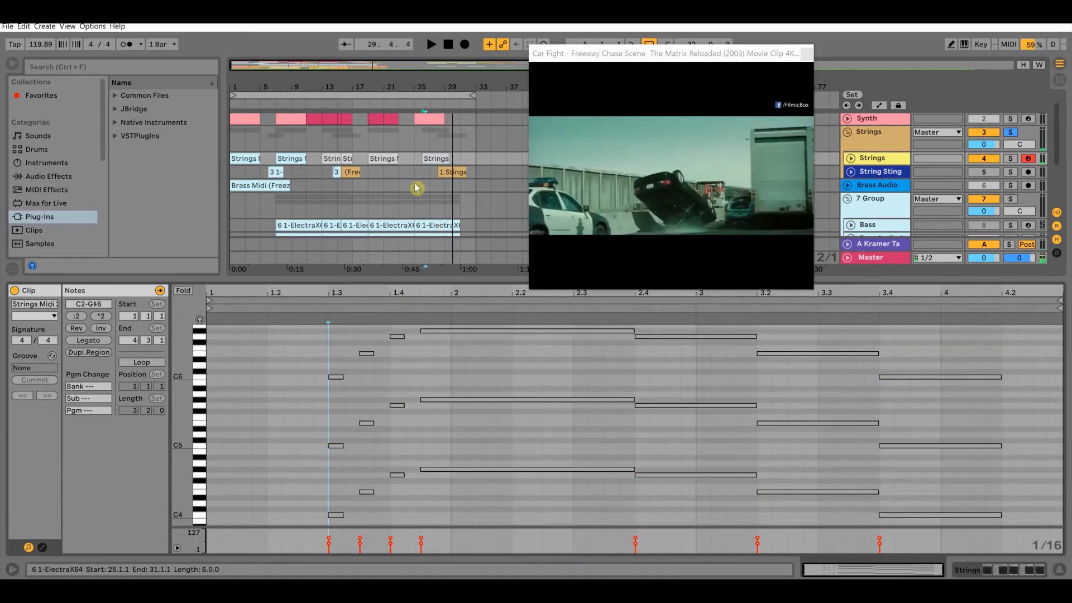
# - Play the score from the last Strings clip's start at 26.1.1 and stop after the clip ends
pyautogui.click(430, 158)
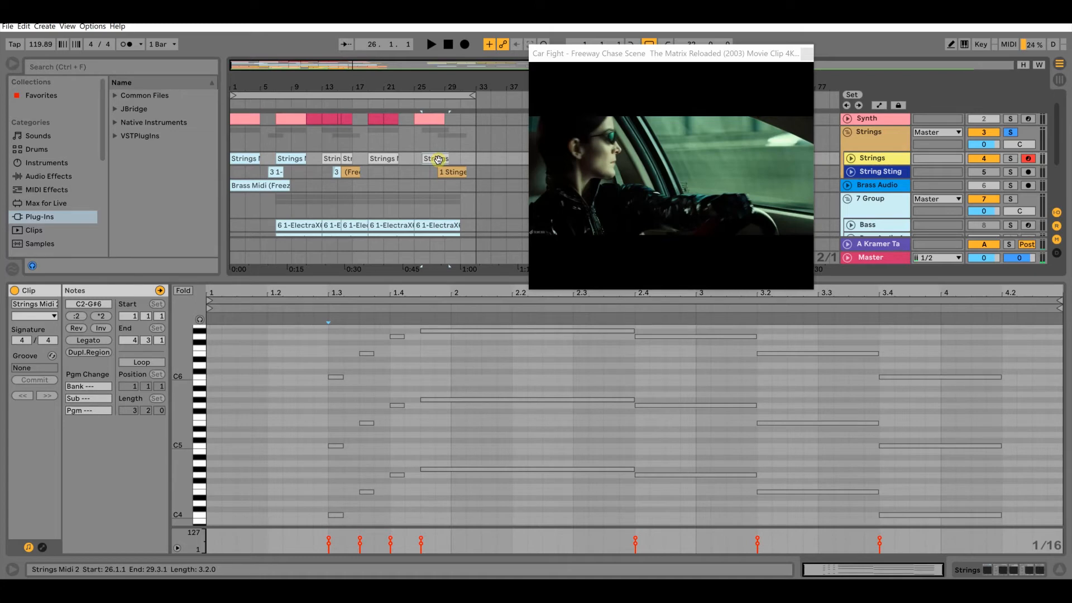
pyautogui.press('space')
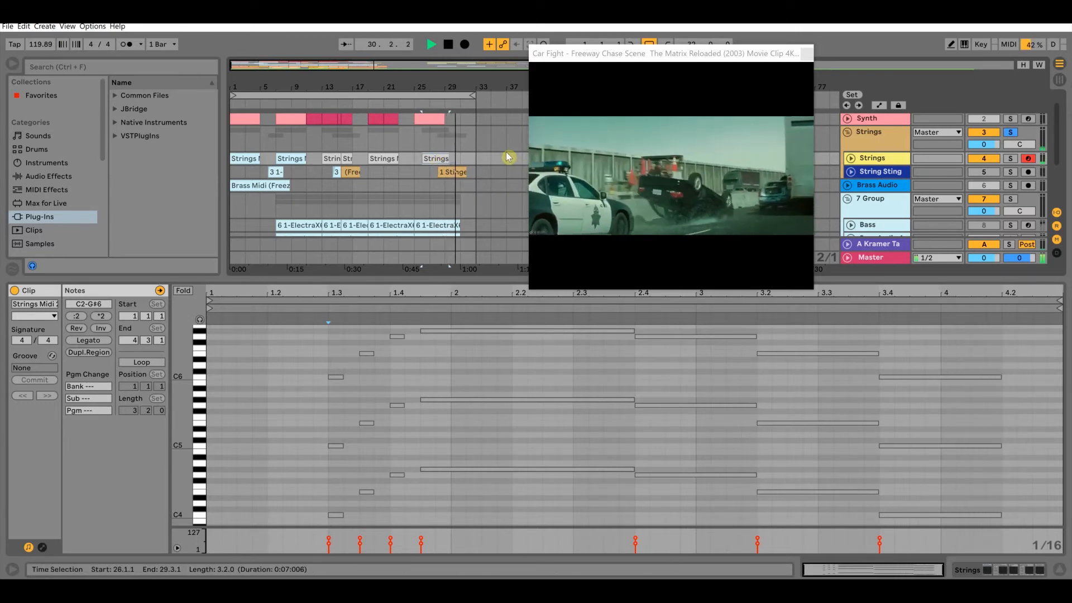
pyautogui.press('space')
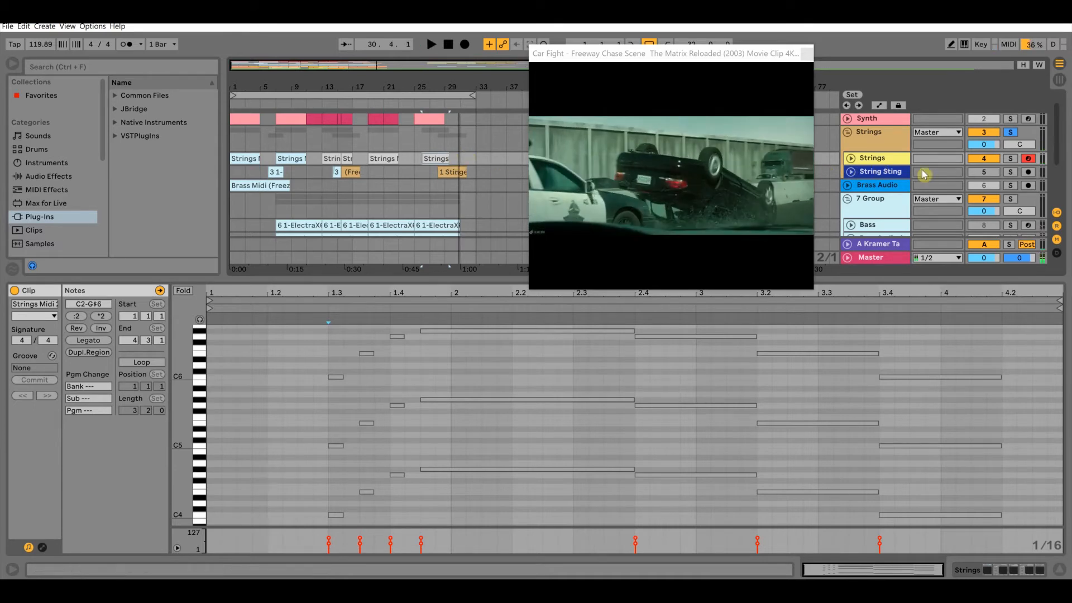
# - Examine the String Stingers track and open its first clip, the Kontakt freeze spanning 6.1.1 to 8.1.1
pyautogui.click(884, 176)
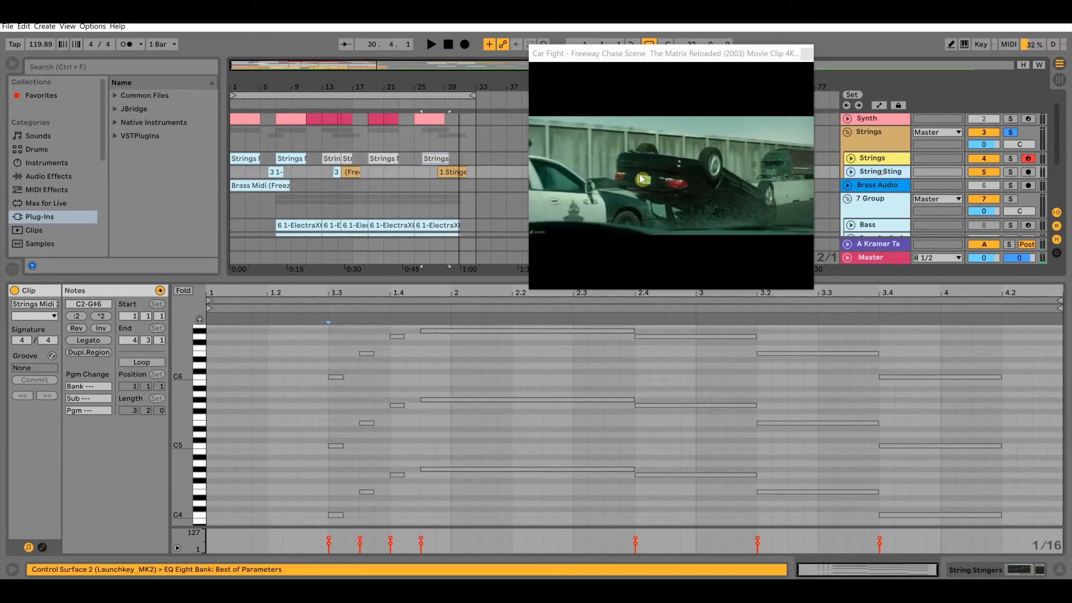
pyautogui.click(272, 174)
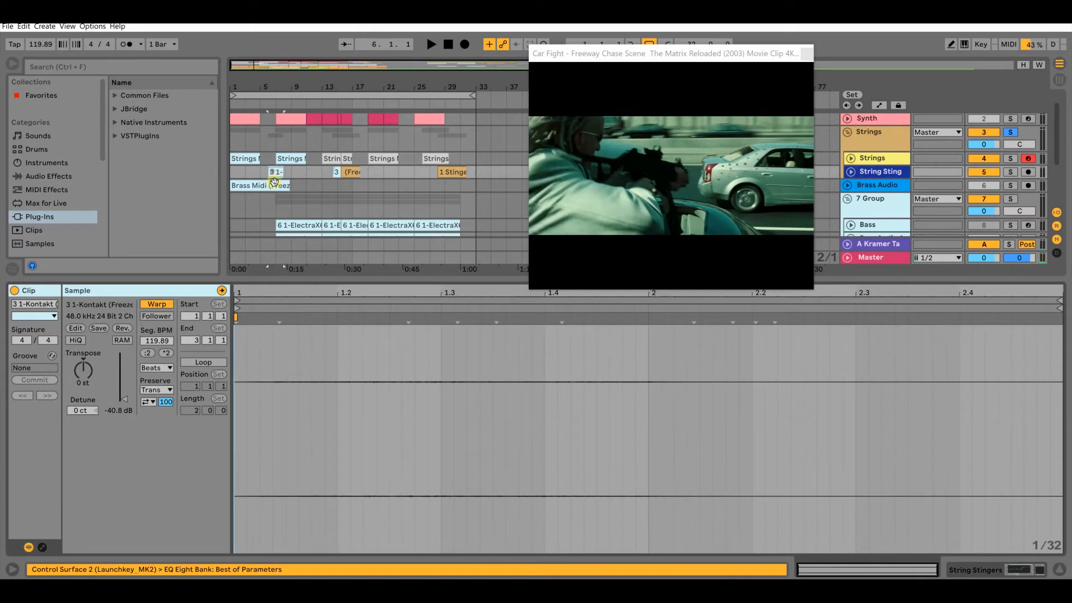
pyautogui.click(353, 185)
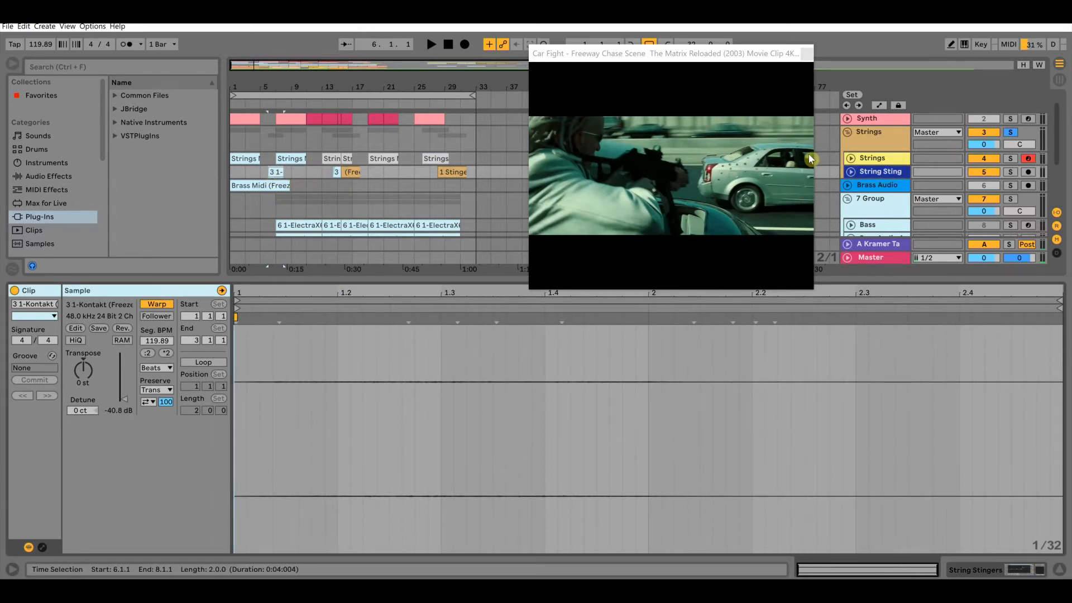
pyautogui.click(877, 161)
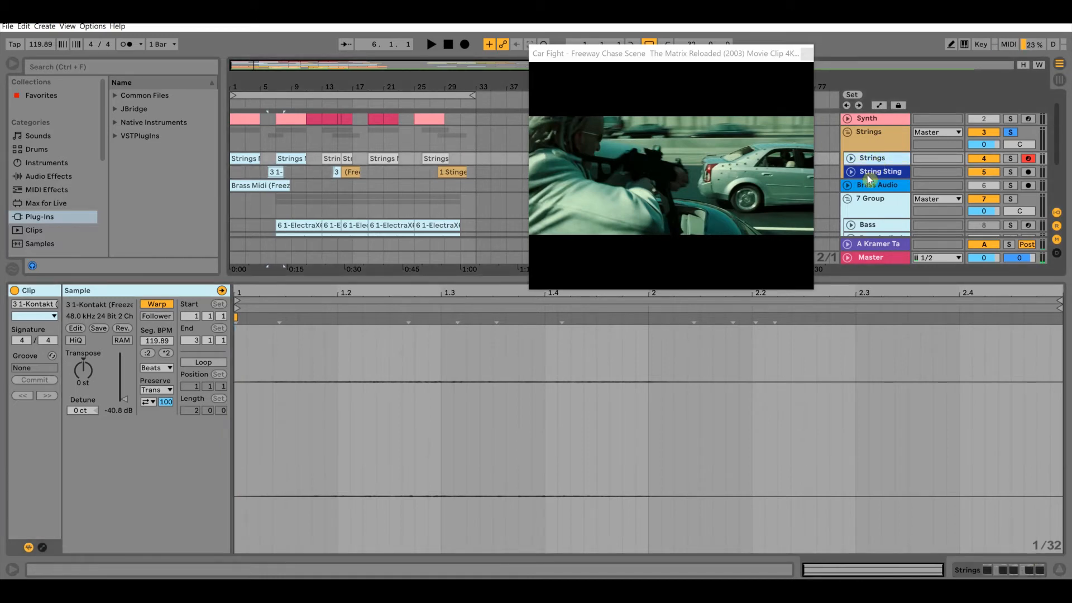
pyautogui.click(867, 171)
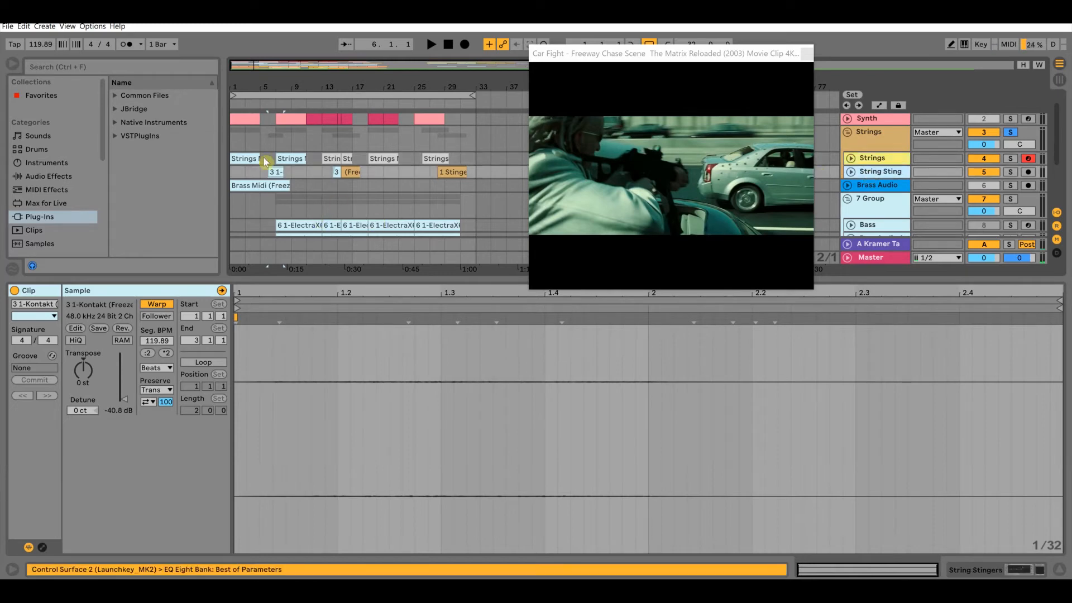
pyautogui.click(274, 171)
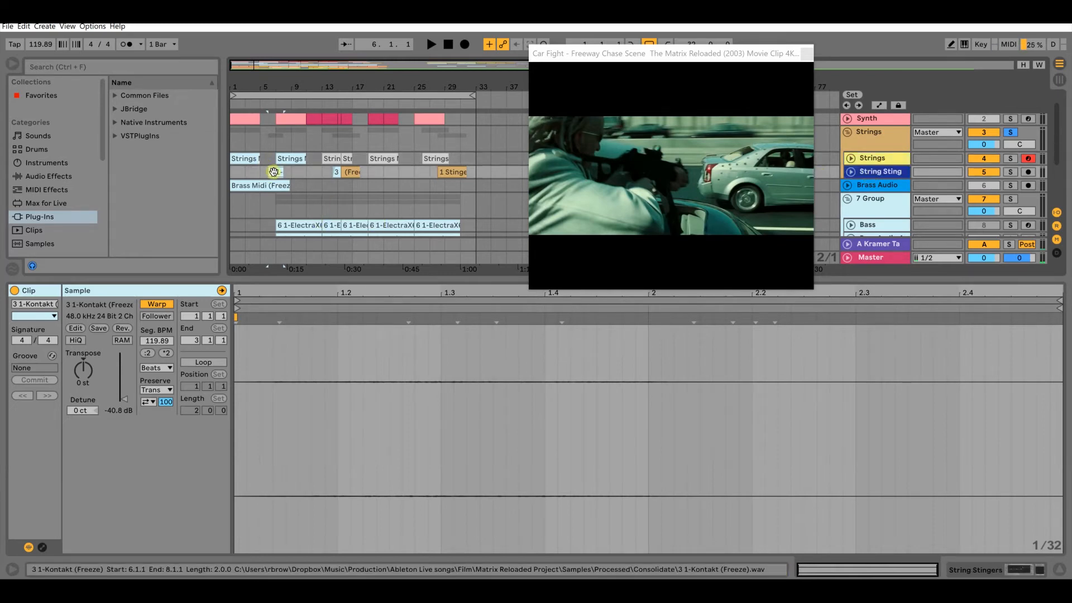
pyautogui.click(453, 171)
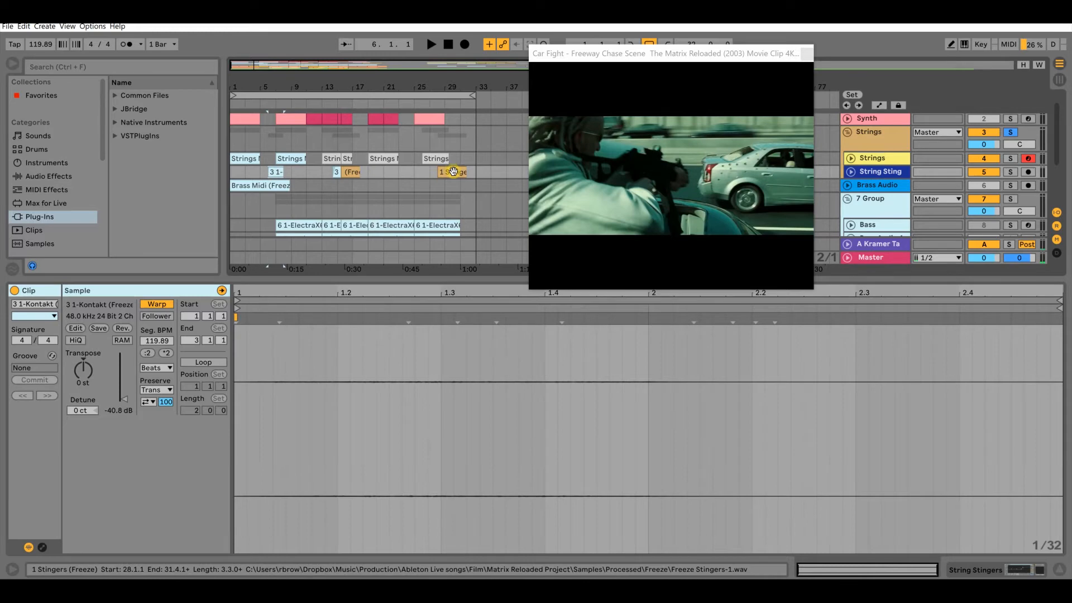
# - Play the score from 5.1.1 and open the stinger clip spanning 14.2.3 to 15.3.1
pyautogui.click(256, 173)
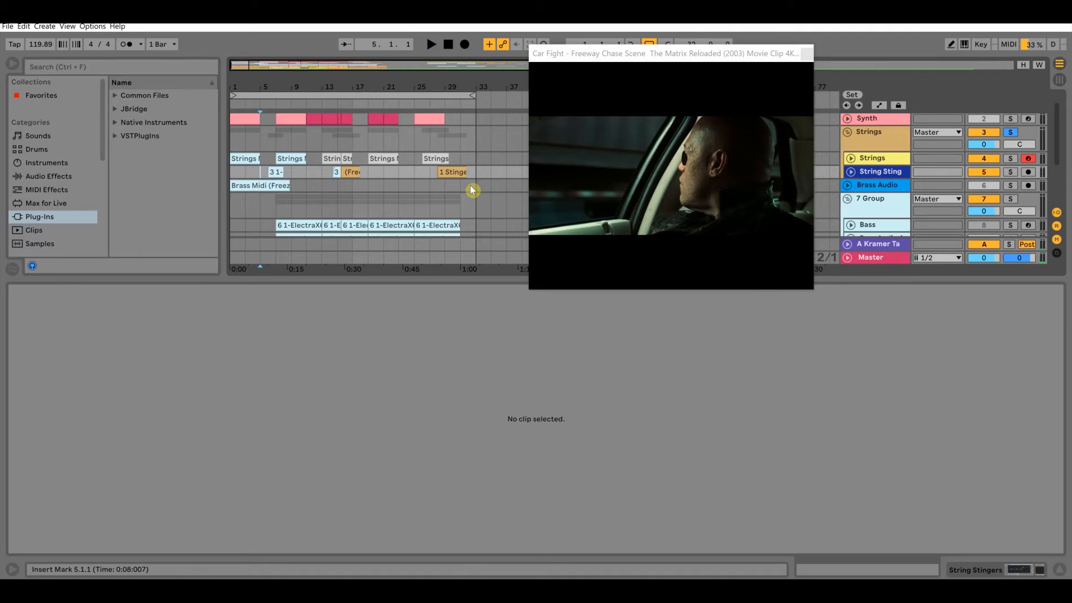
pyautogui.press('space')
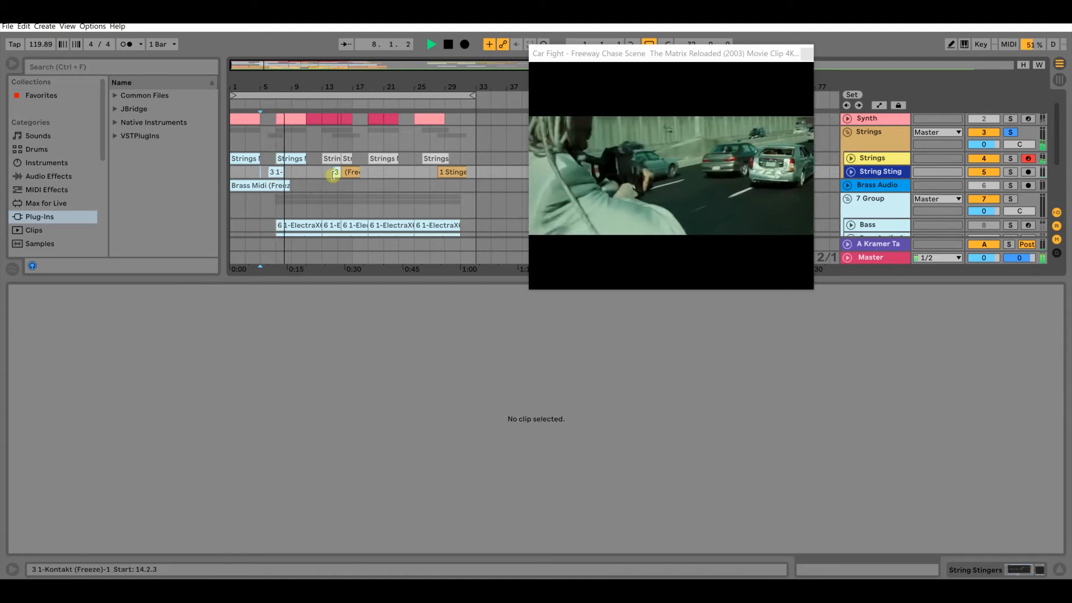
pyautogui.click(335, 172)
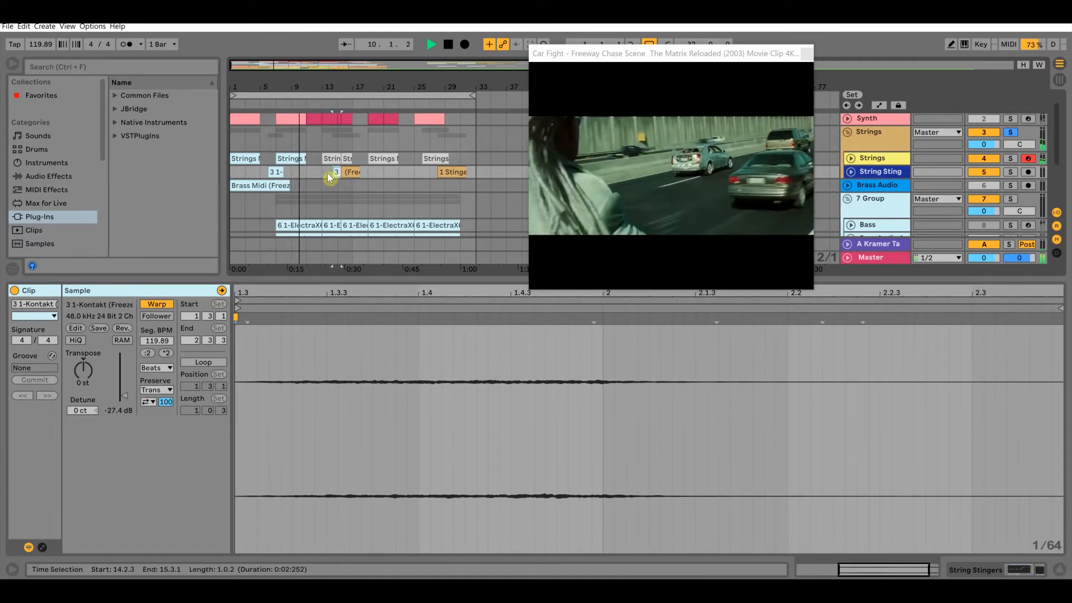
# - Restart playback from just before the stinger clip that begins at 14.2.3
pyautogui.click(323, 171)
pyautogui.press('space')
pyautogui.press('space')
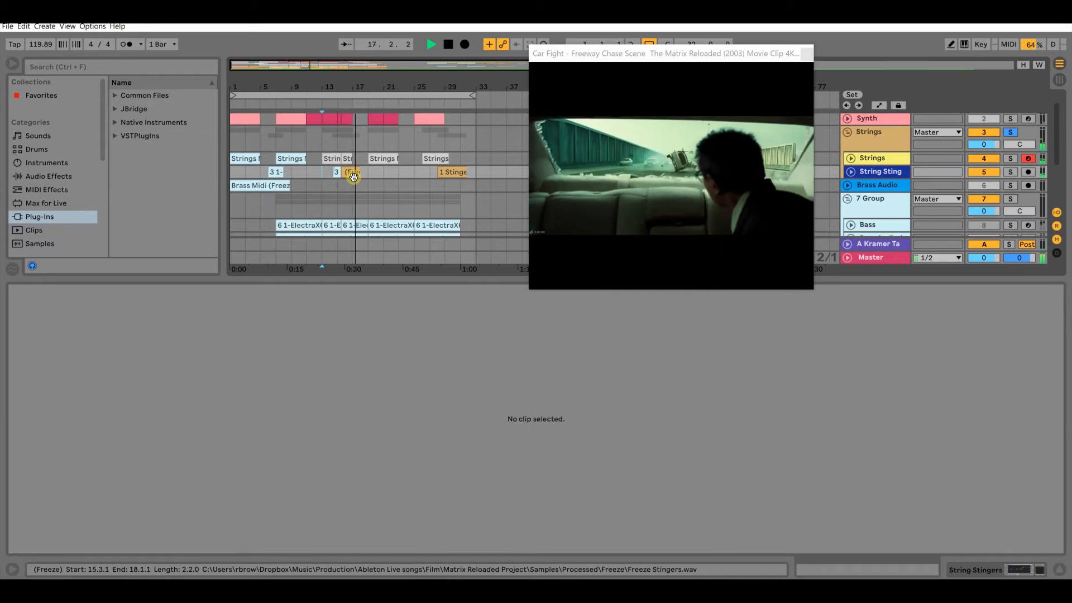
# - Open the Freeze Stingers clip spanning 15.3.1 to 18.1.1, stop playback, and highlight its audible waveform from 16.1.1 to 17.1.3
pyautogui.click(351, 174)
pyautogui.press('space')
pyautogui.moveTo(397, 391); pyautogui.dragTo(782, 419)
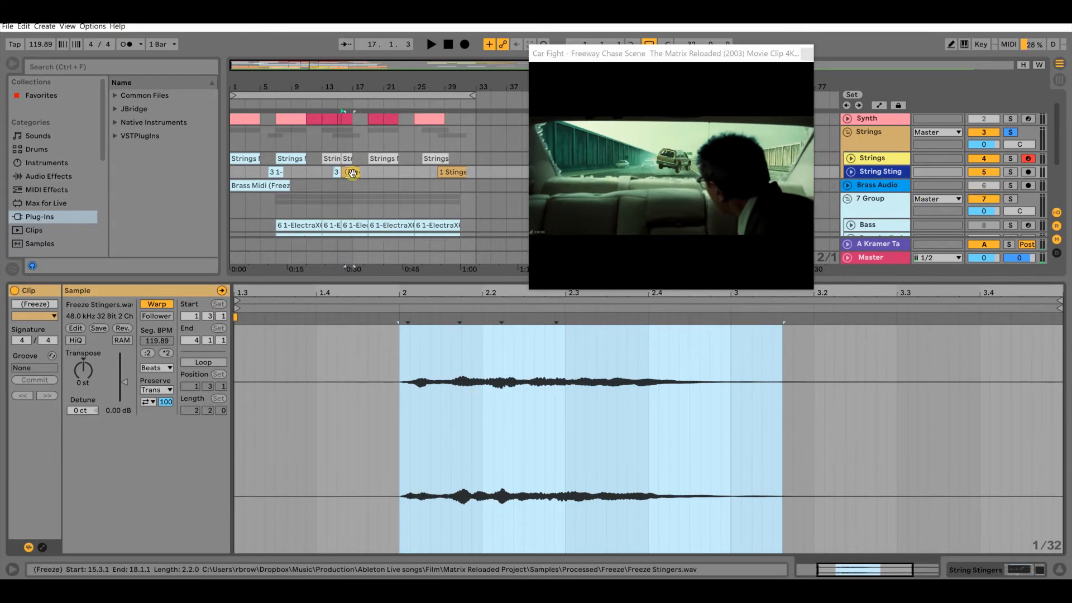
# - Solo the String Stingers track and play its clip, first from 16.1.1 and again from 15.3.1
pyautogui.click(1011, 185)
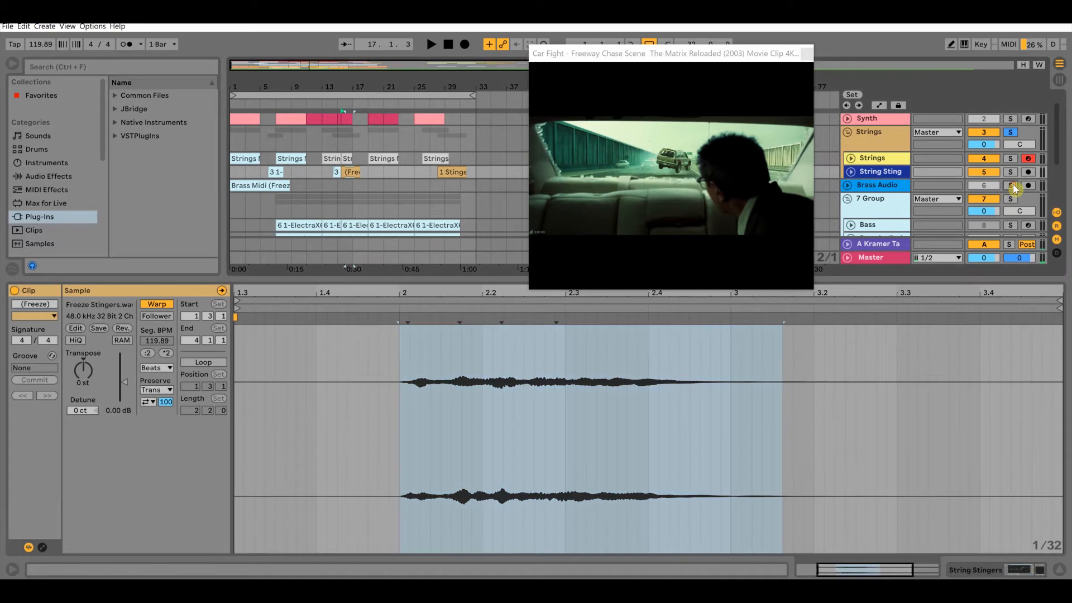
pyautogui.press('space')
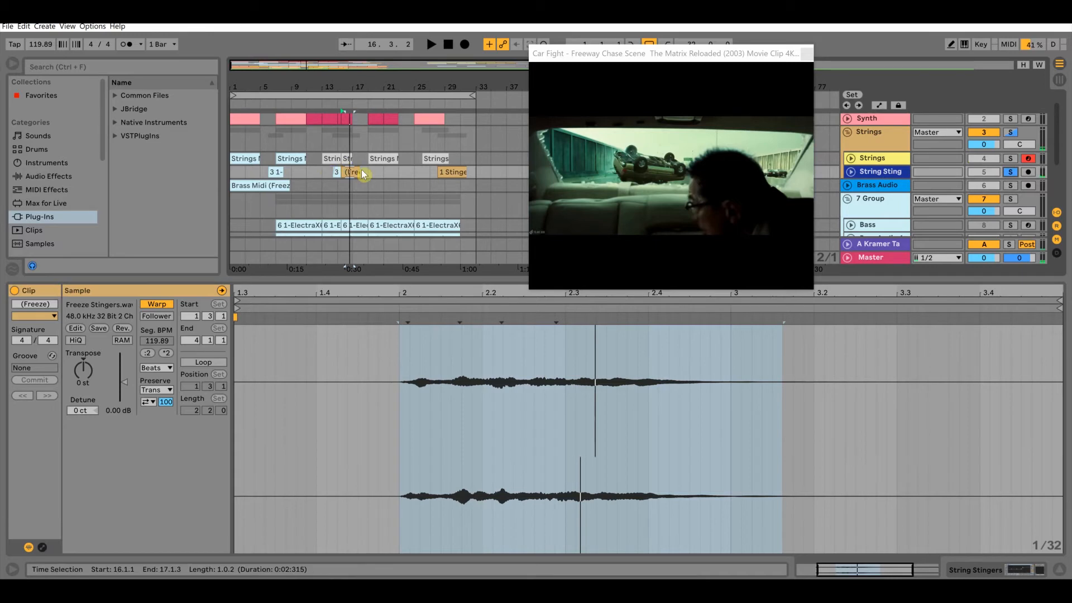
pyautogui.click(350, 170)
pyautogui.press('space')
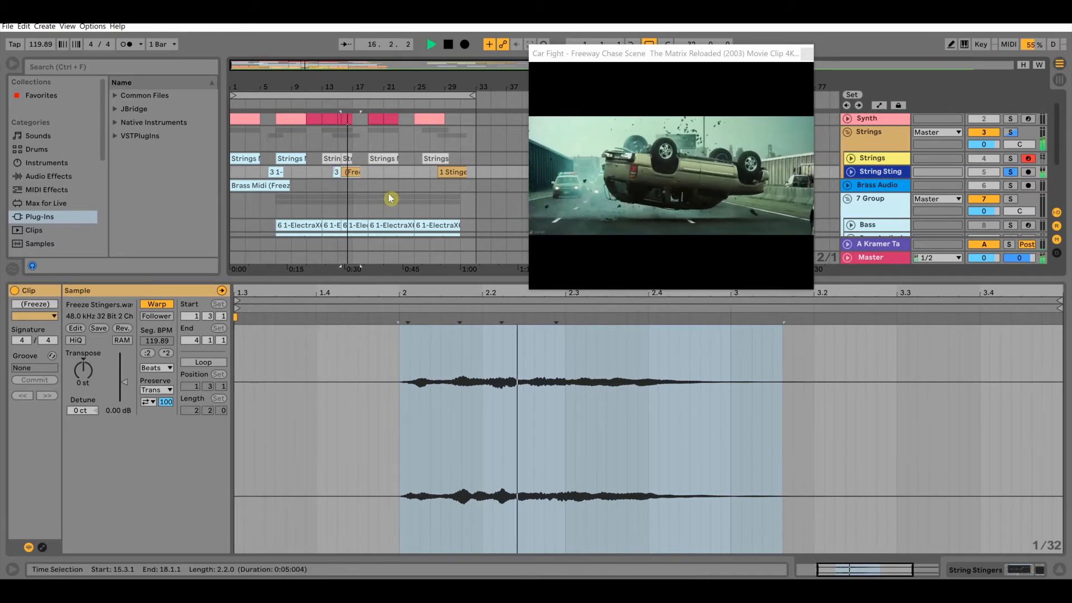
pyautogui.press('space')
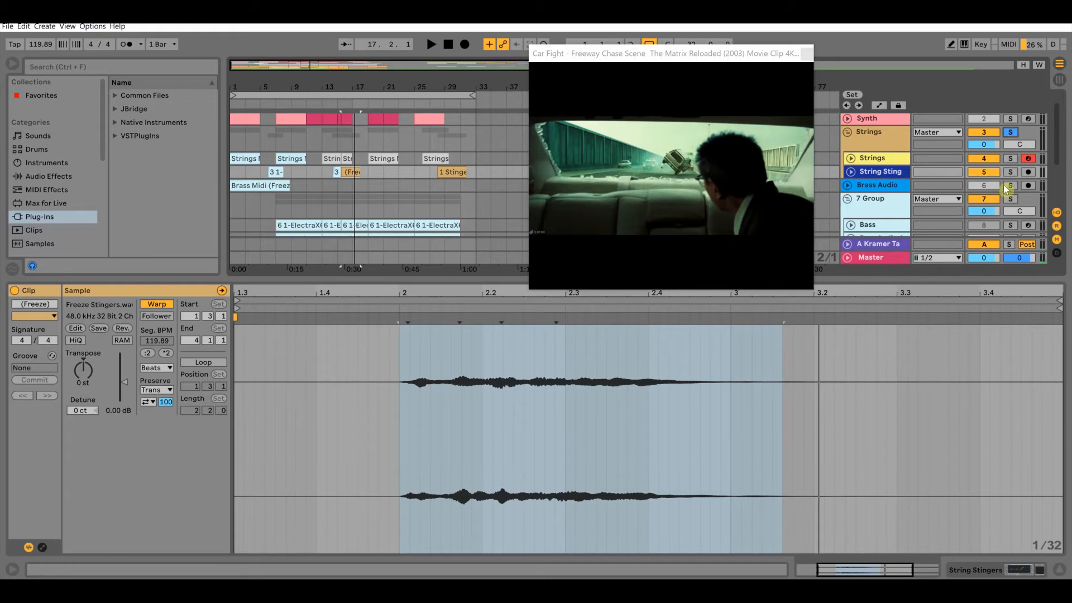
# - Solo the Percs group alongside the Strings group and replay the section from 15.3.1
pyautogui.scroll(-1, 932, 211)
pyautogui.scroll(-1, 960, 204)
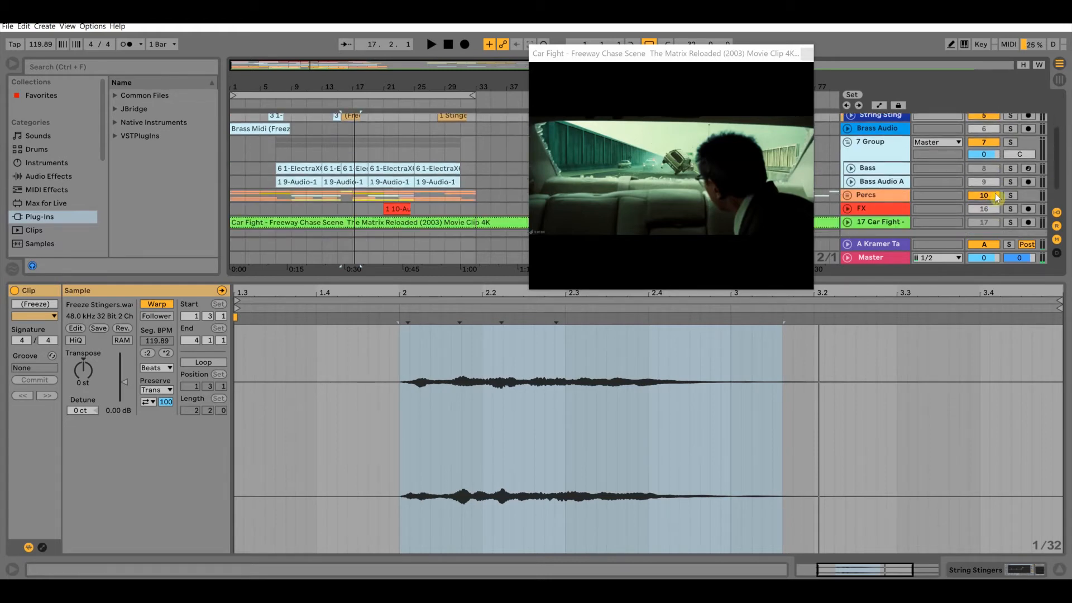
pyautogui.scroll(3, 958, 188)
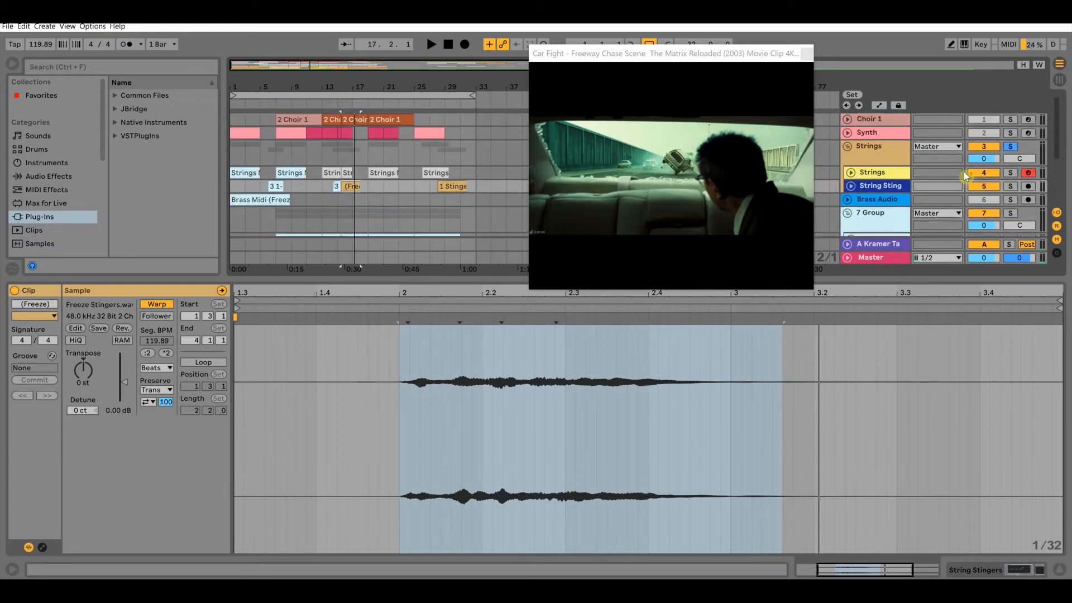
pyautogui.click(862, 154)
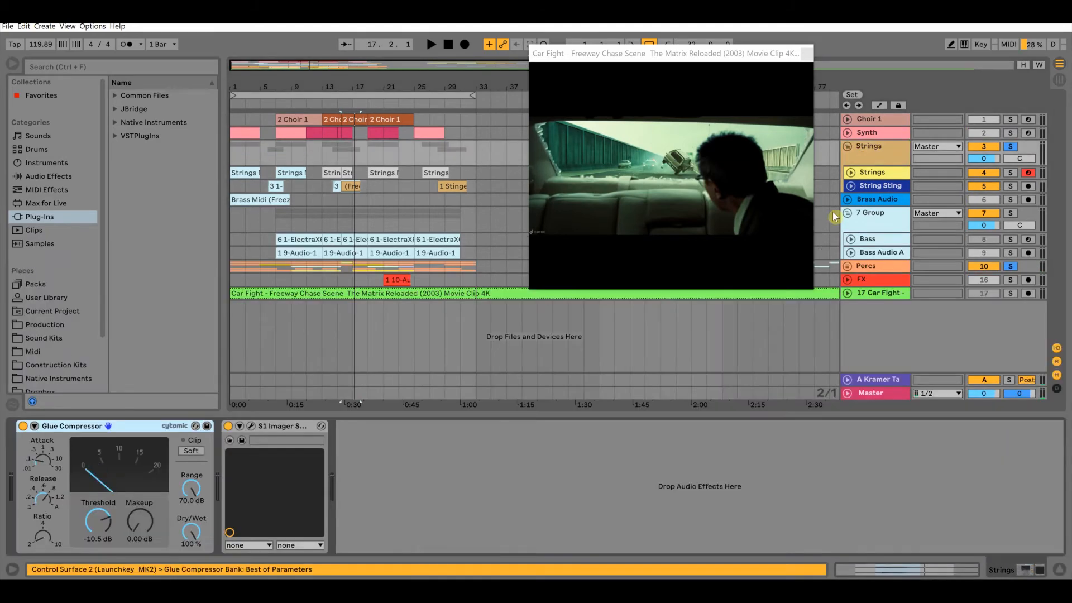
pyautogui.press('space')
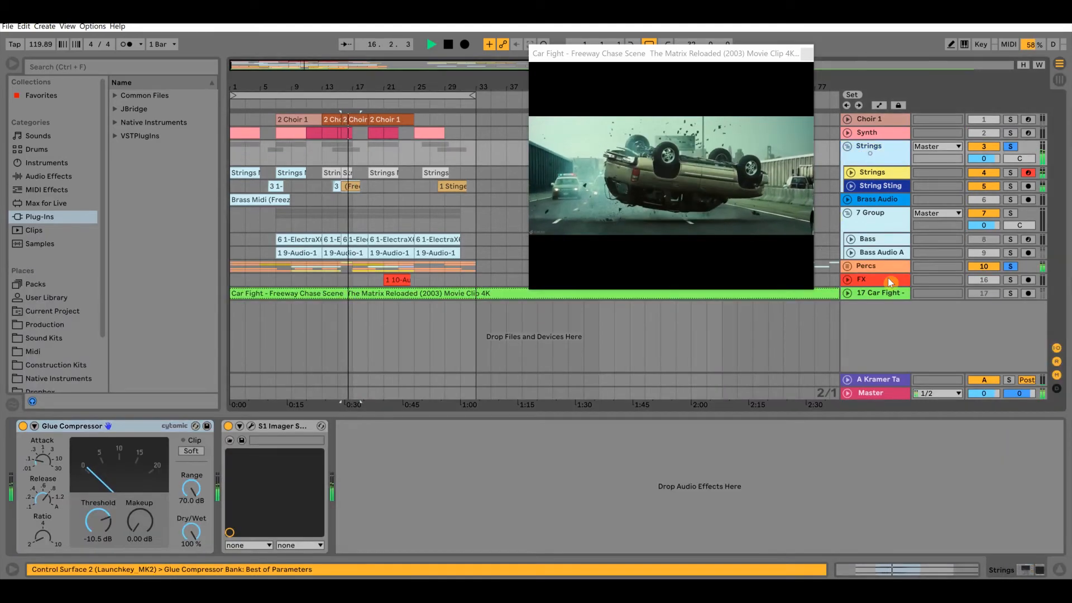
# - Collapse the Strings group, select the arrangement's loop range from 1.1.1 to 33.1.1, and stop playback
pyautogui.click(884, 265)
pyautogui.click(847, 145)
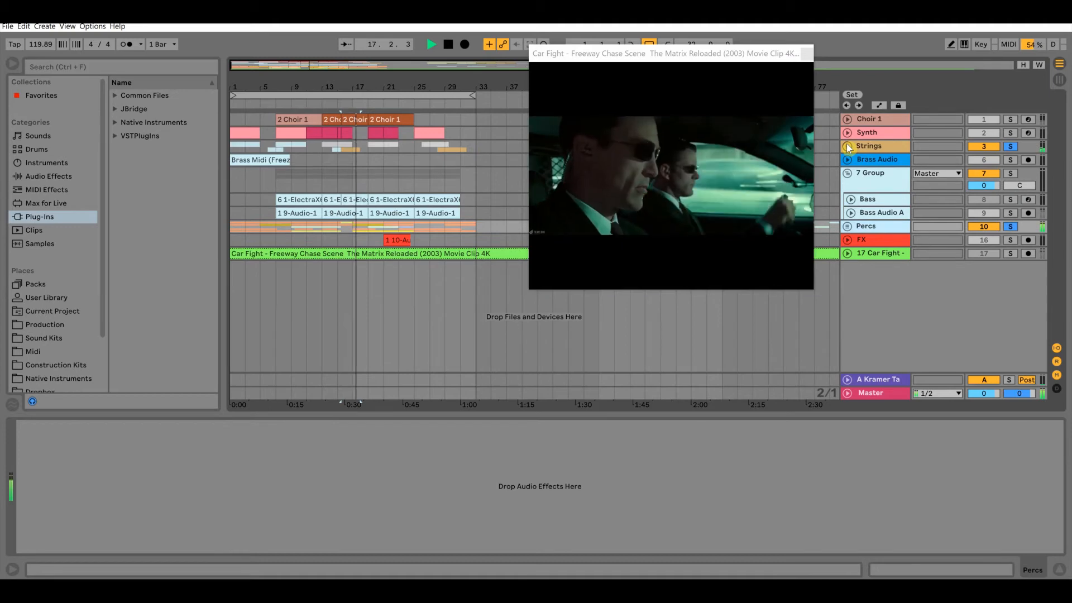
pyautogui.click(378, 95)
pyautogui.press('space')
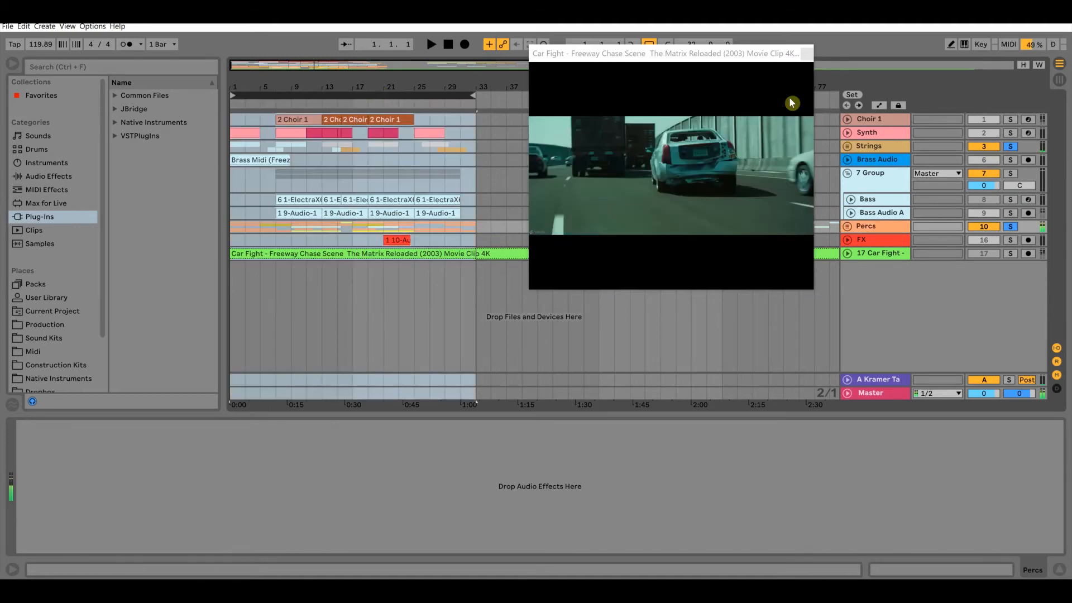
# - Open the Choir 1 track's ElectraX instrument, view the CHIOR - LostBoys patch in its preset browser, and close the plug-in
pyautogui.click(865, 118)
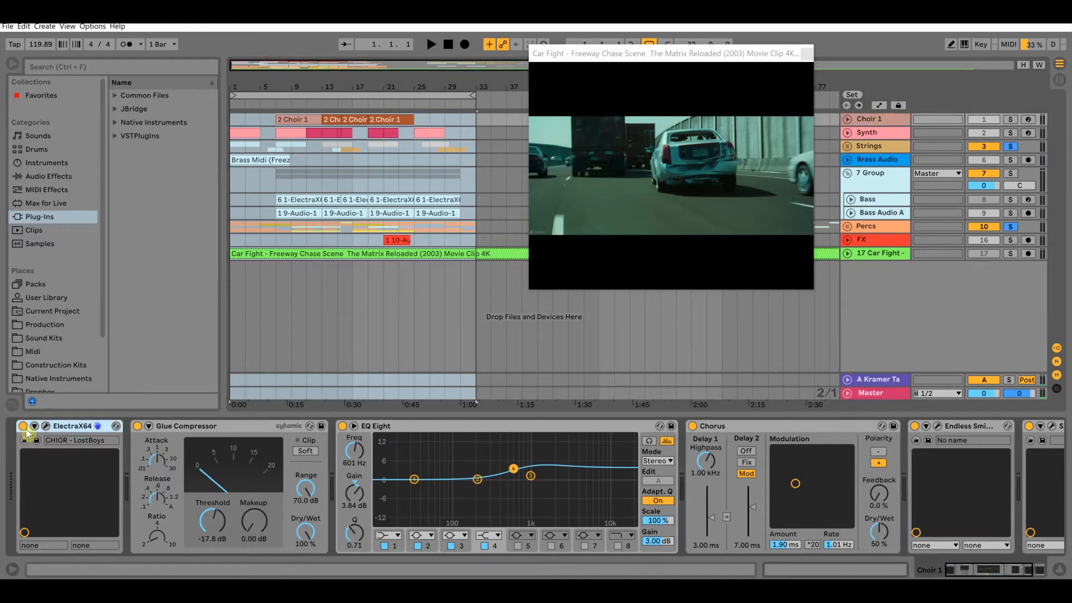
pyautogui.click(46, 426)
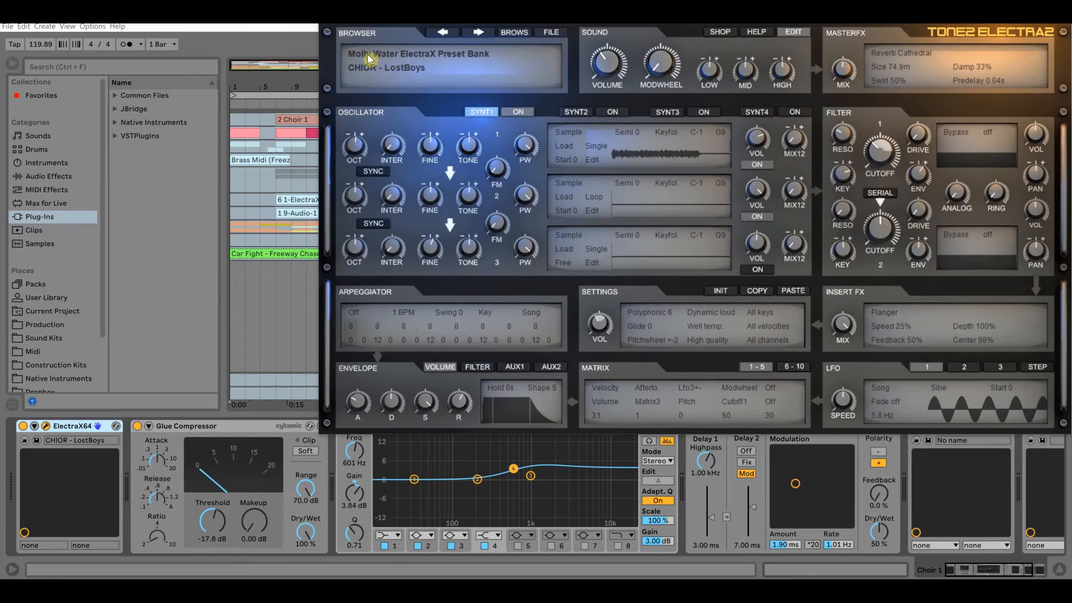
pyautogui.click(524, 34)
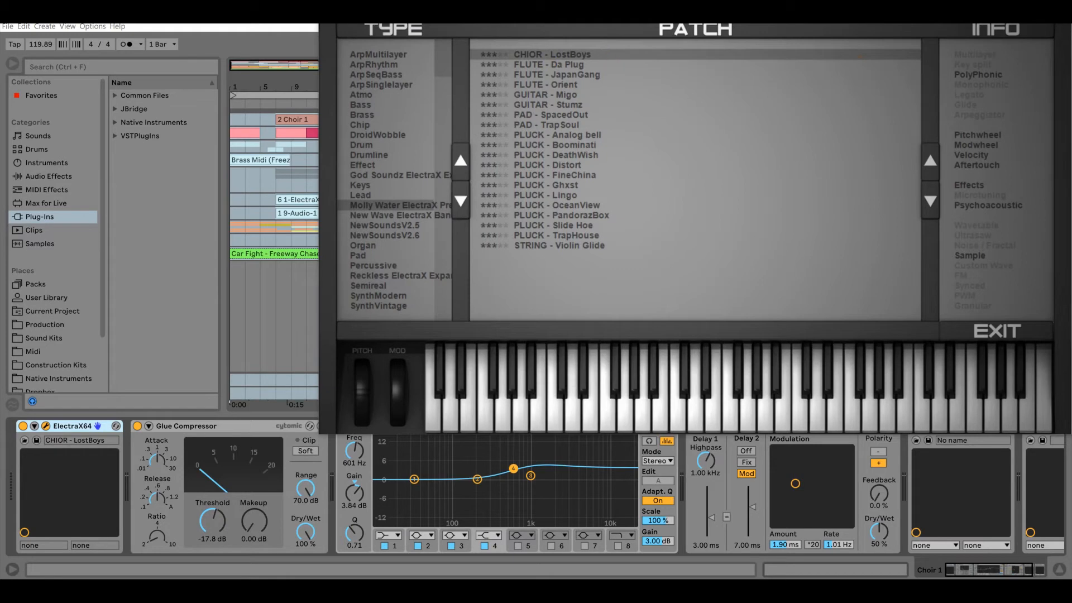
pyautogui.click(1059, 17)
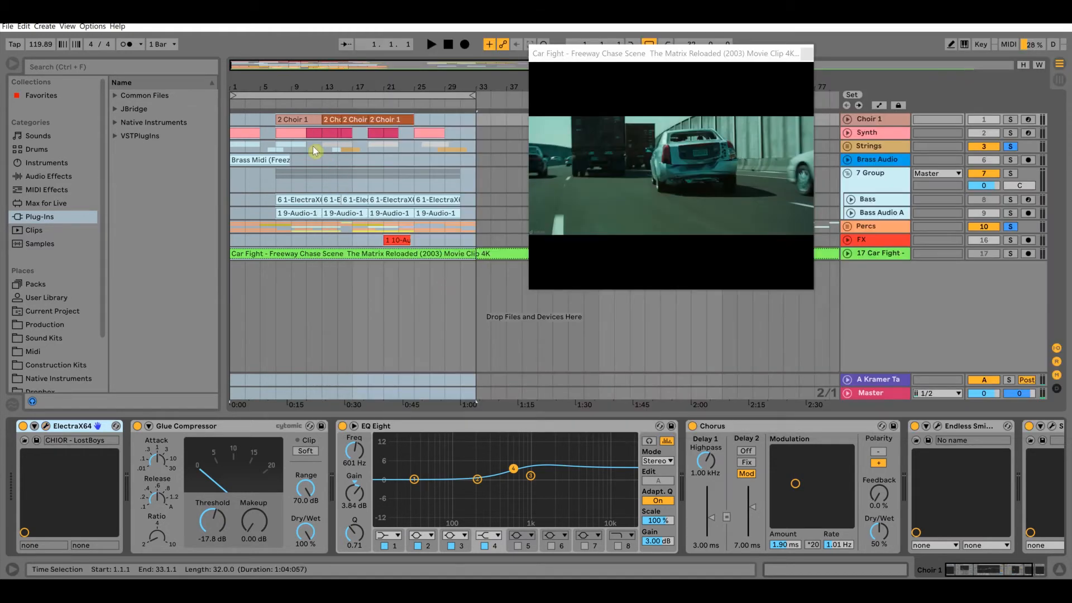
# - Open the first Choir 1 clip to examine its notes, and set the playback start to 5.1.1
pyautogui.click(295, 119)
pyautogui.doubleClick(294, 119)
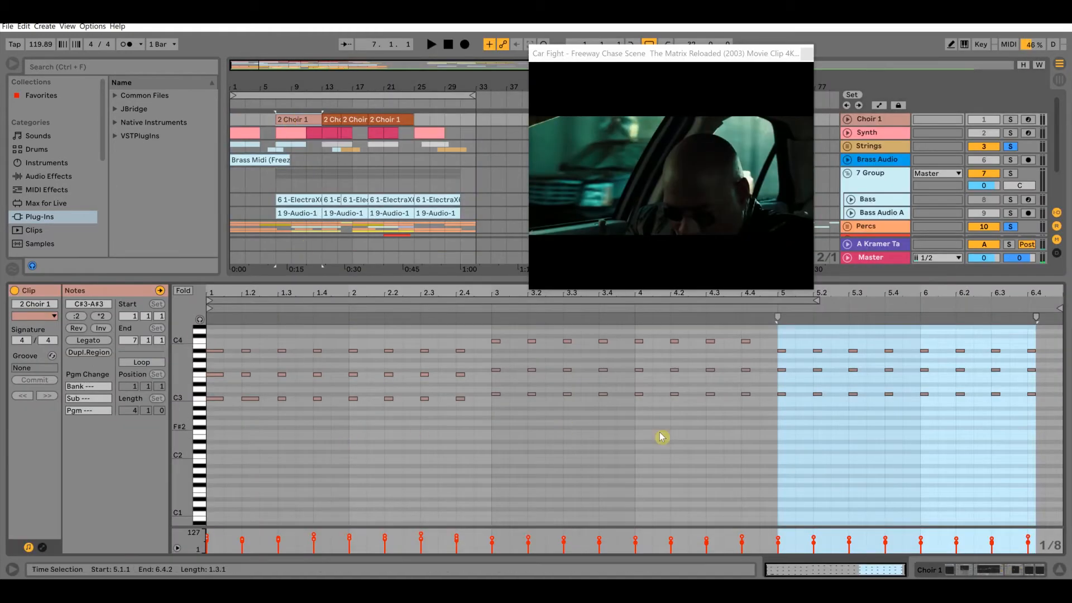
pyautogui.click(696, 424)
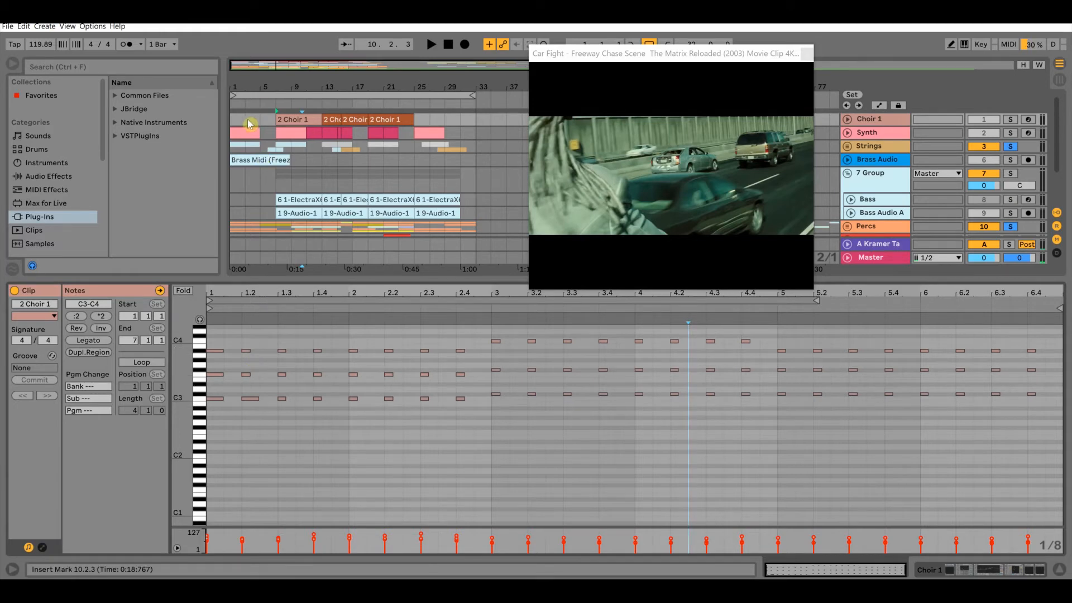
pyautogui.click(266, 124)
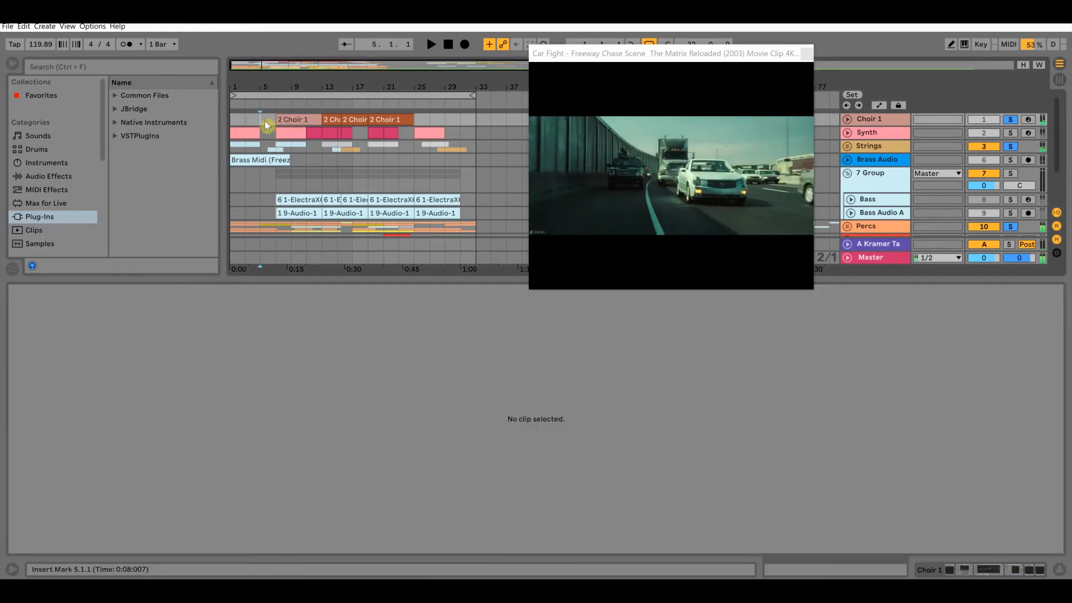
# - Play the score from 5.1.1 while viewing the notes of each Choir 1 clip in turn, and stop playback after the last one
pyautogui.press('space')
pyautogui.click(286, 120)
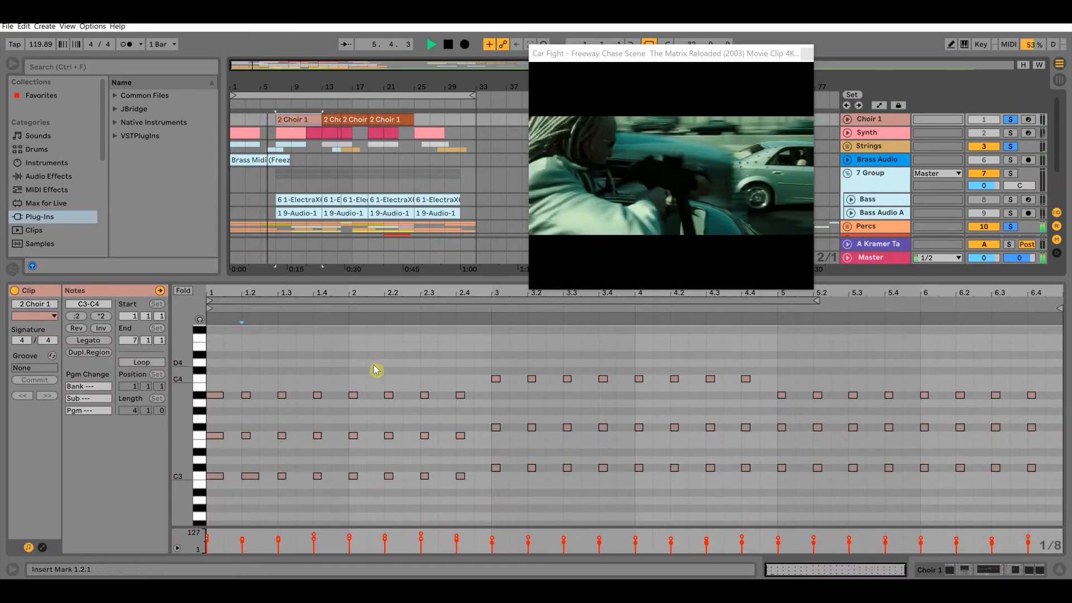
pyautogui.scroll(-1, 349, 375)
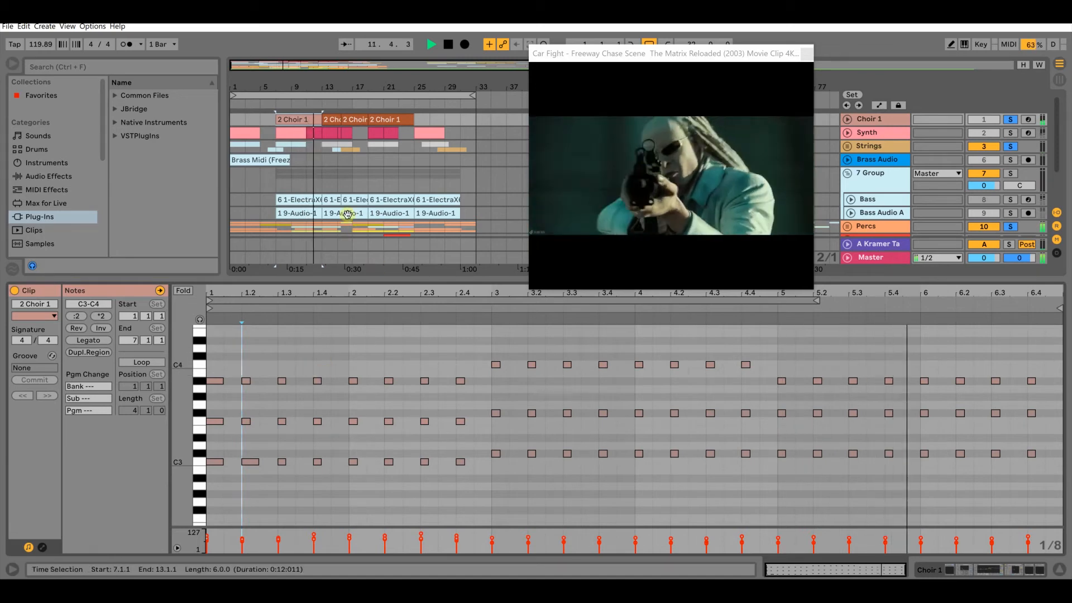
pyautogui.click(339, 136)
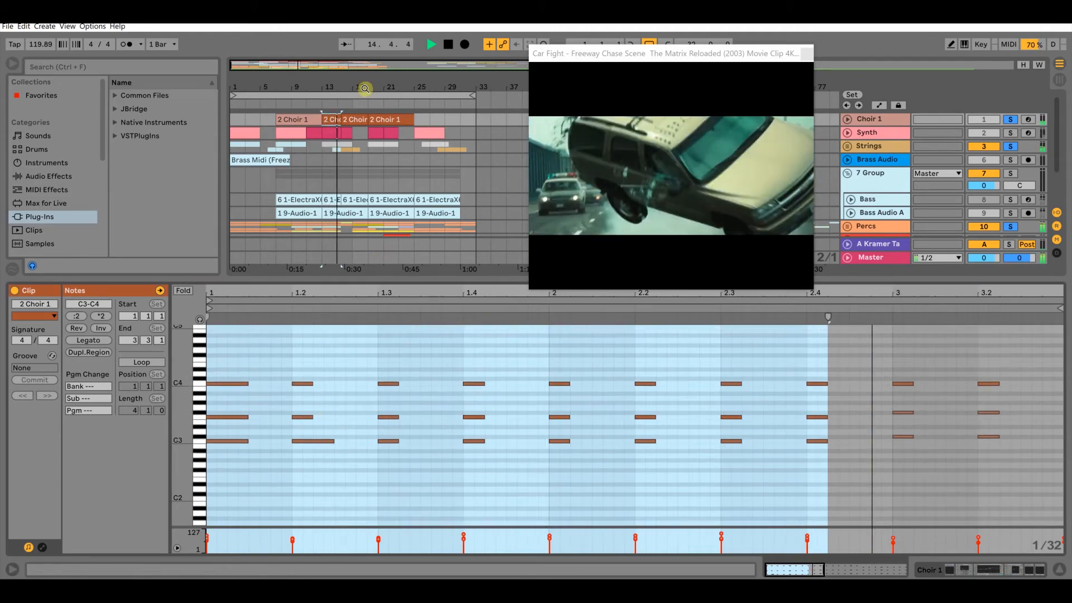
pyautogui.click(356, 121)
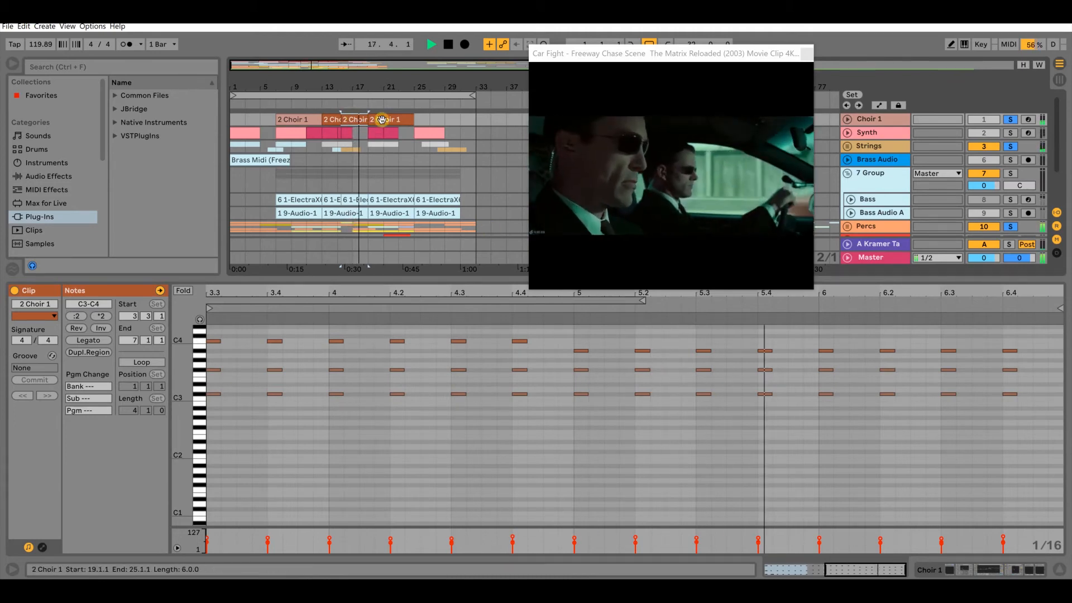
pyautogui.click(382, 119)
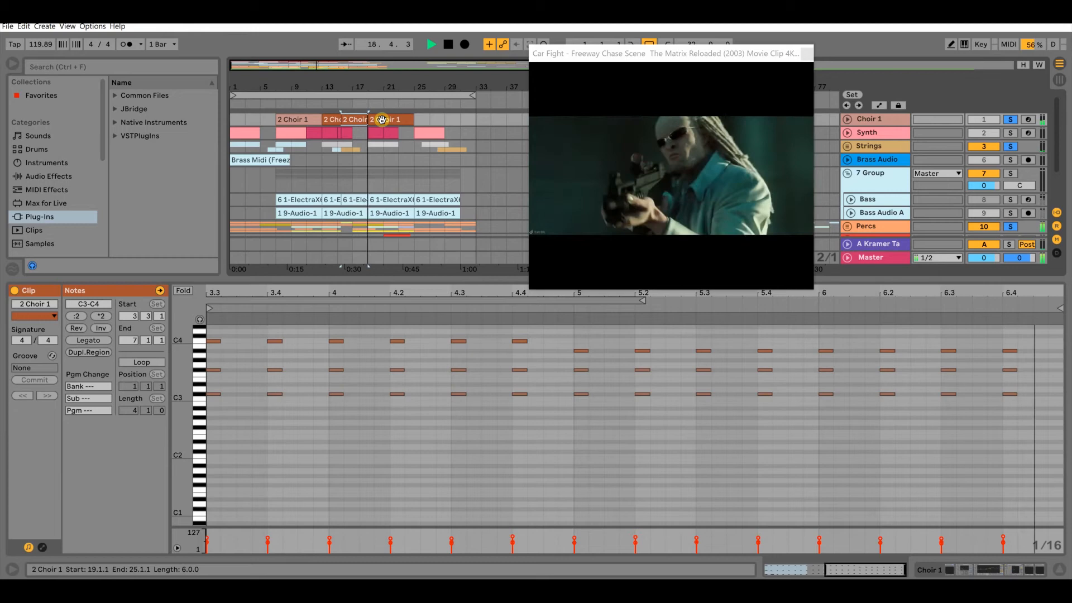
pyautogui.click(382, 119)
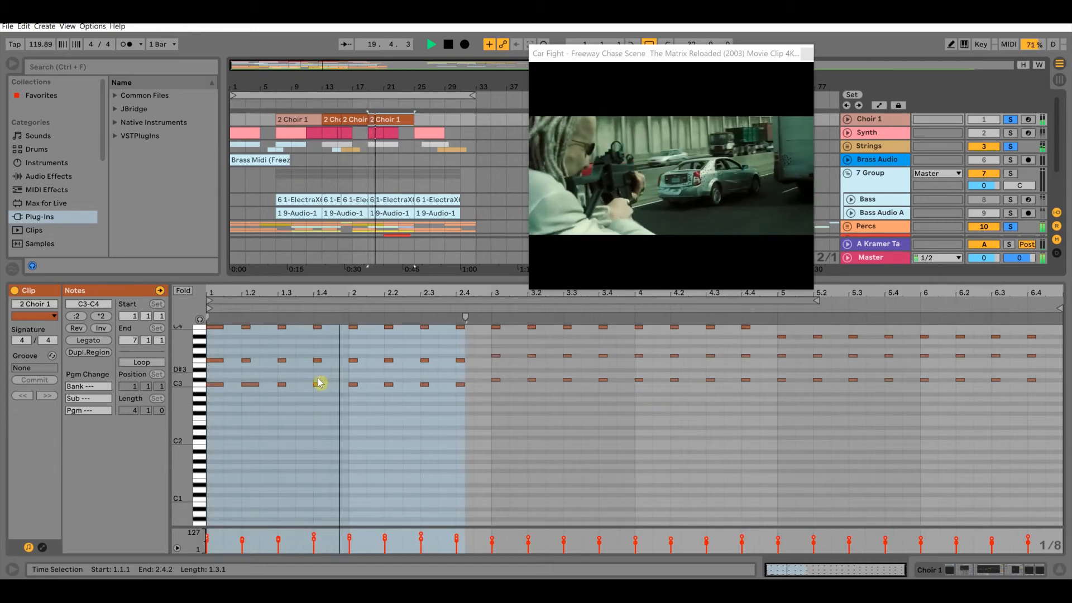
pyautogui.scroll(1, 321, 412)
pyautogui.scroll(2, 321, 412)
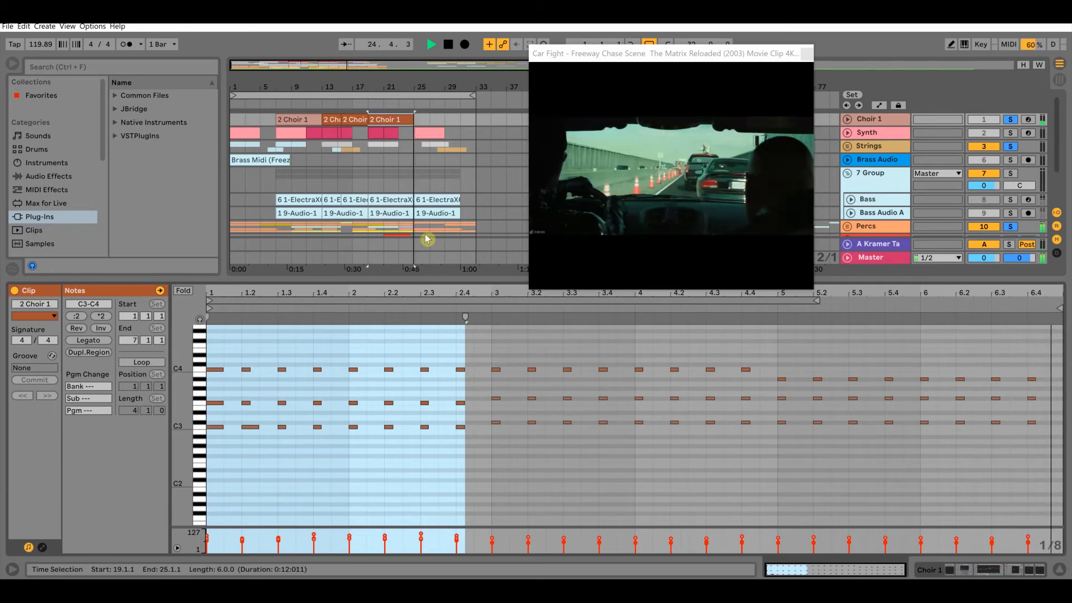
pyautogui.press('space')
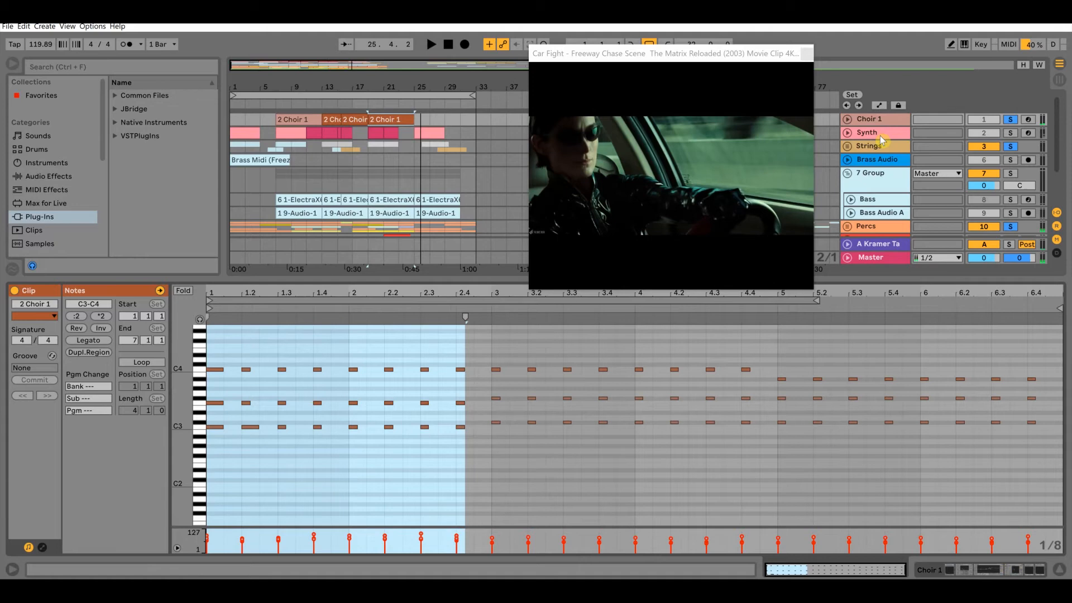
# - Open the Synth track's Omnisphere instrument, view the Pop Rox in Space patch in the full patch browser, and close the plug-in
pyautogui.click(881, 136)
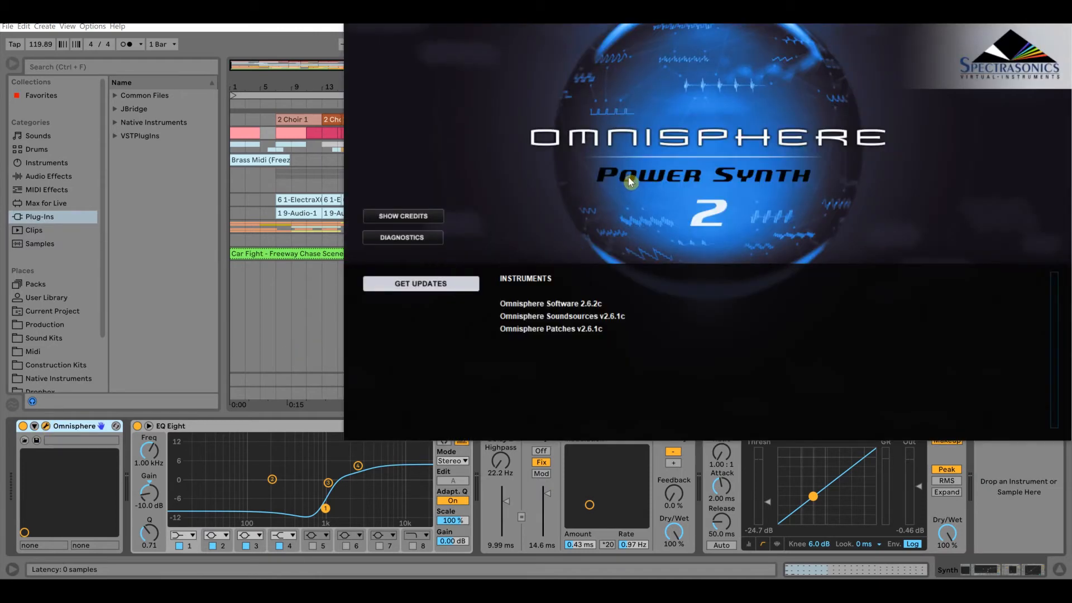
pyautogui.click(628, 177)
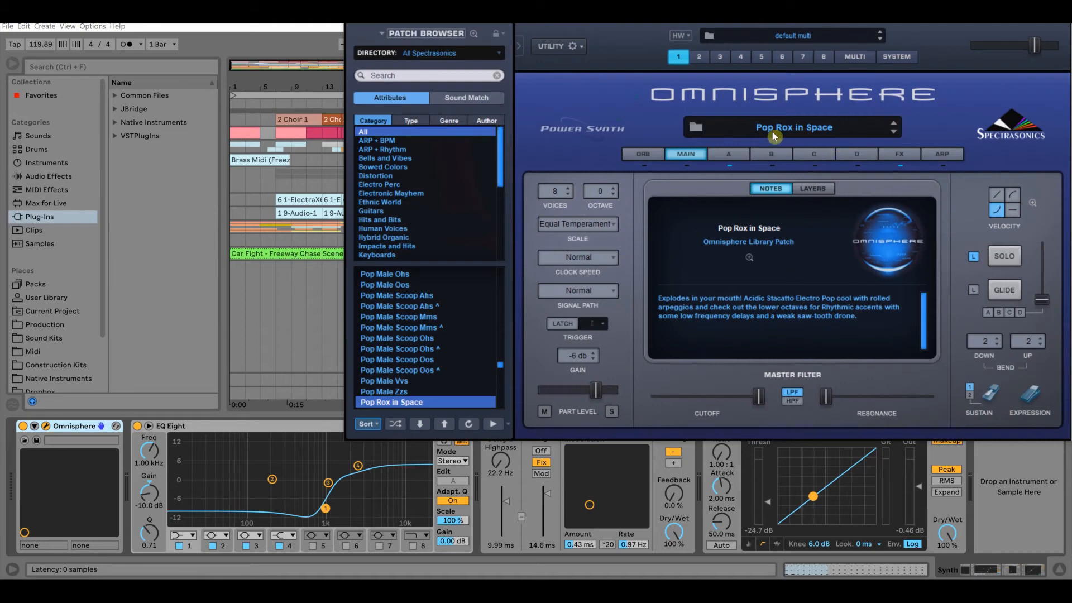
pyautogui.click(743, 125)
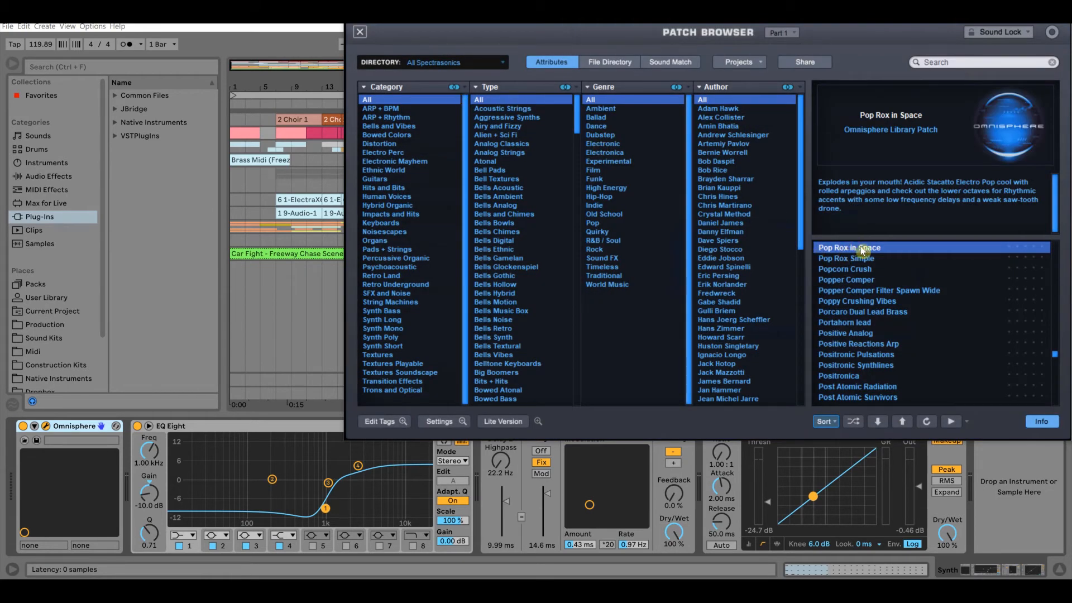
pyautogui.click(1059, 14)
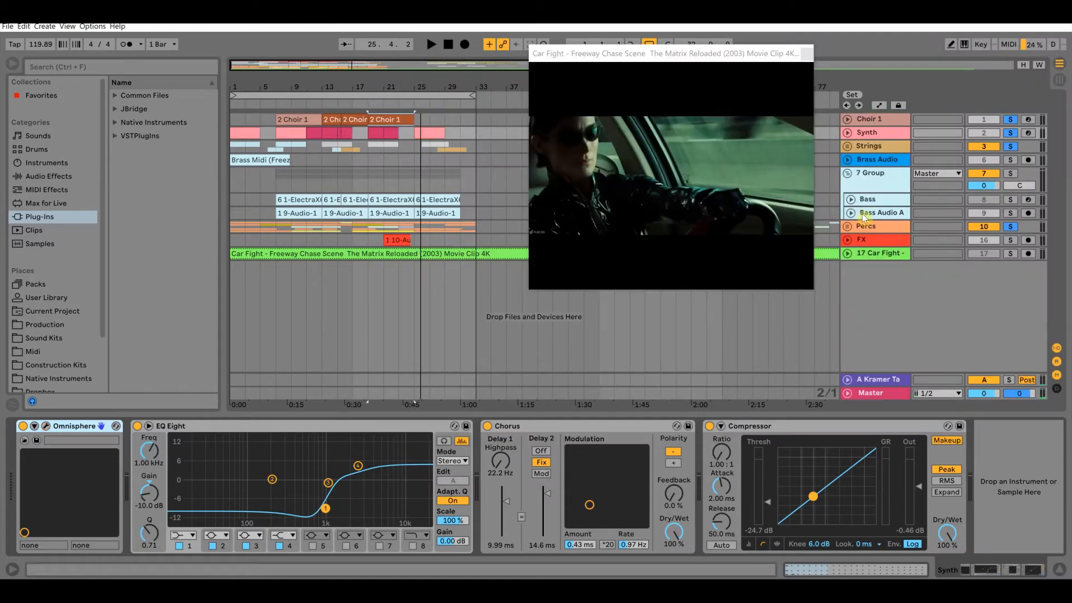
# - Arm the Synth track for recording and examine the C2 and C3 notes in its clips at 1.1.1 and 11.1.1
pyautogui.click(1029, 133)
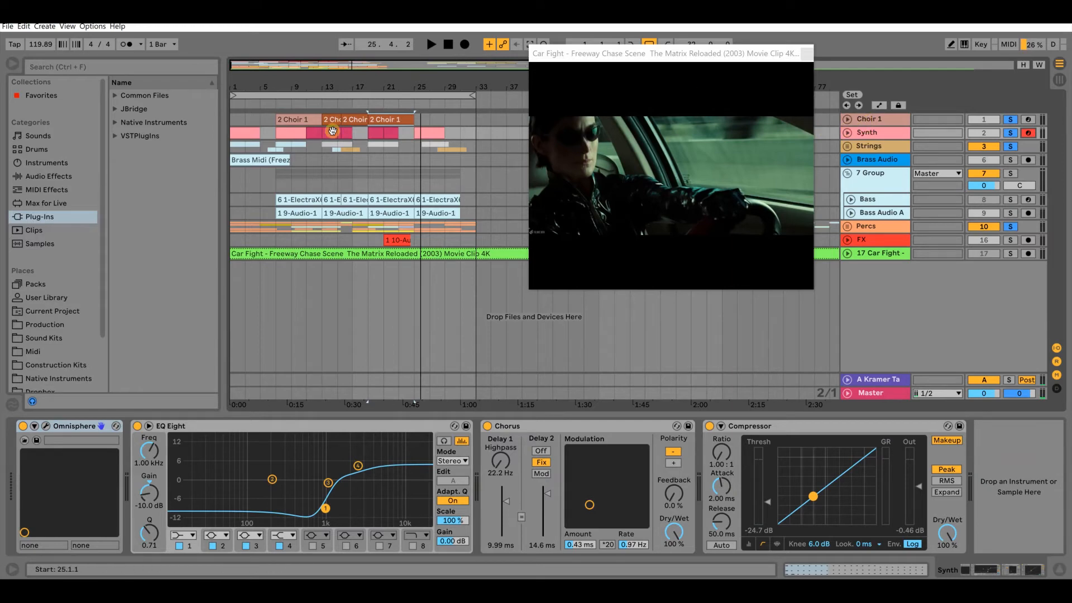
pyautogui.click(236, 131)
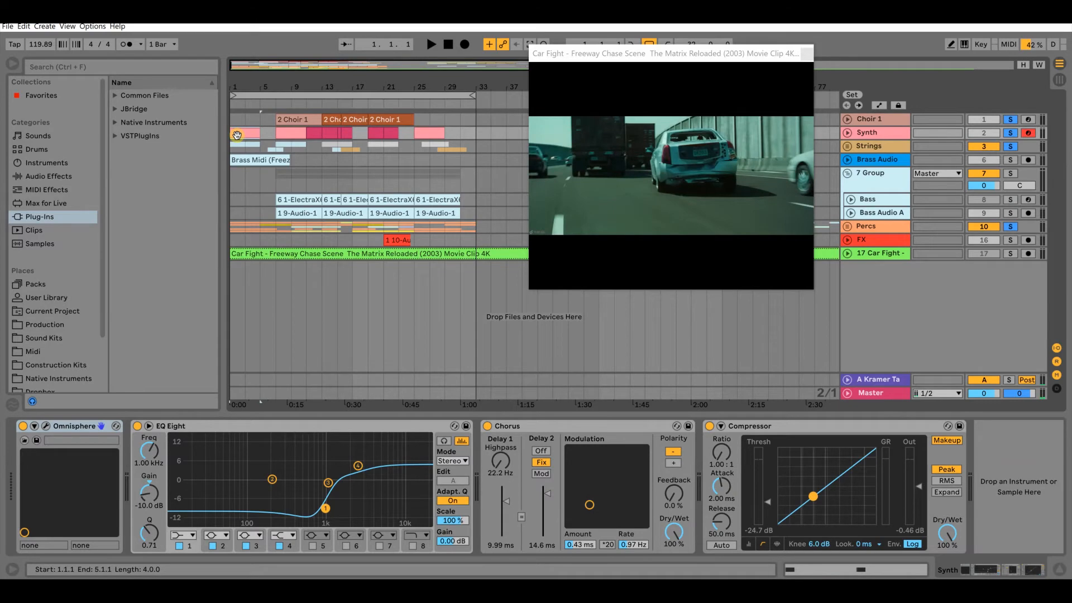
pyautogui.doubleClick(236, 130)
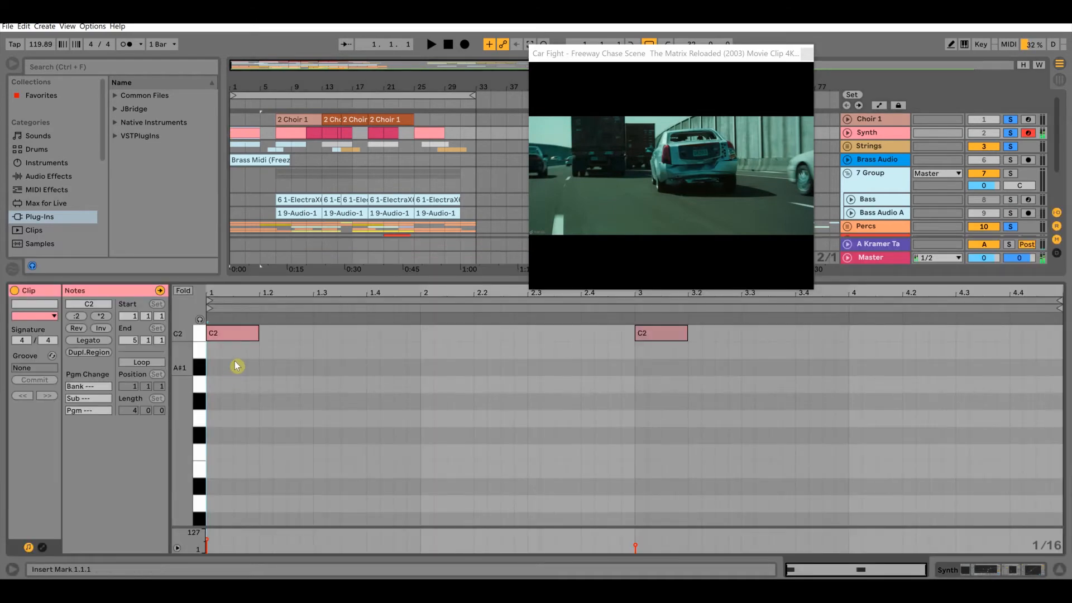
pyautogui.click(230, 337)
pyautogui.click(659, 333)
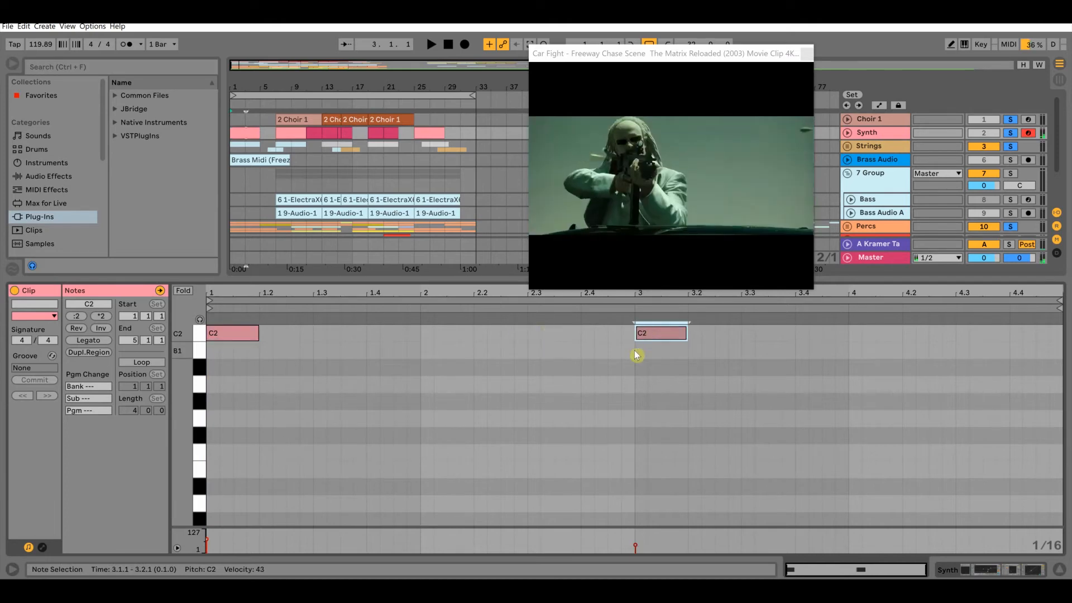
pyautogui.moveTo(736, 351); pyautogui.dragTo(213, 340)
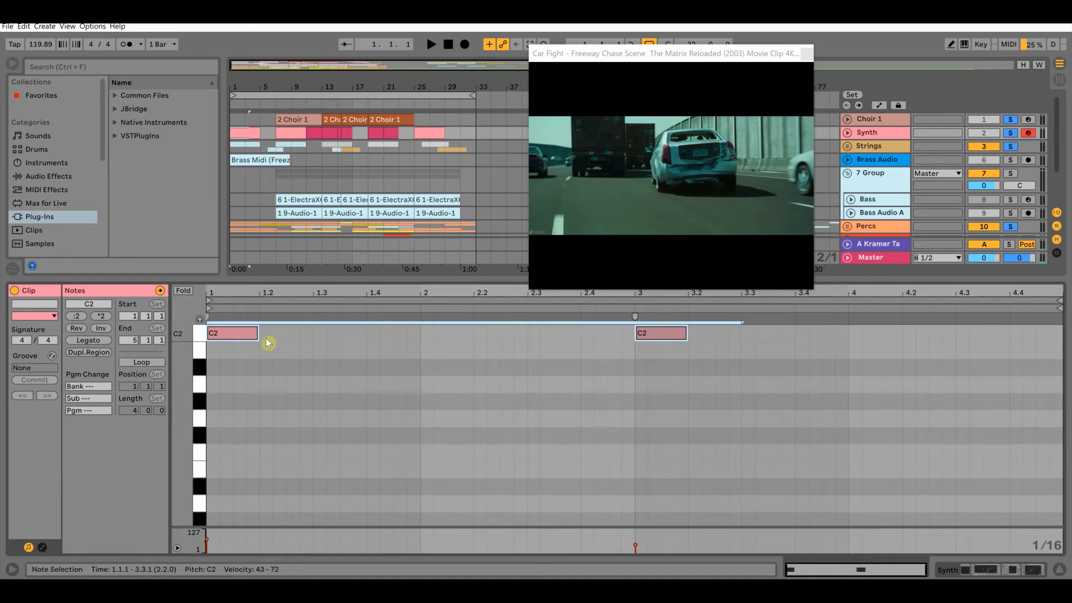
pyautogui.click(313, 133)
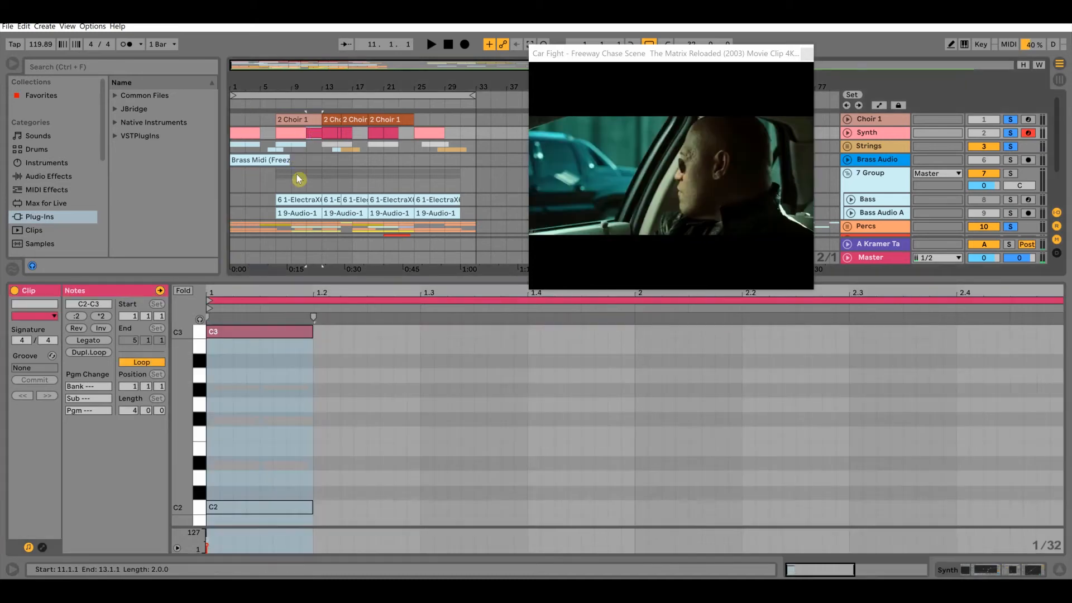
pyautogui.click(266, 333)
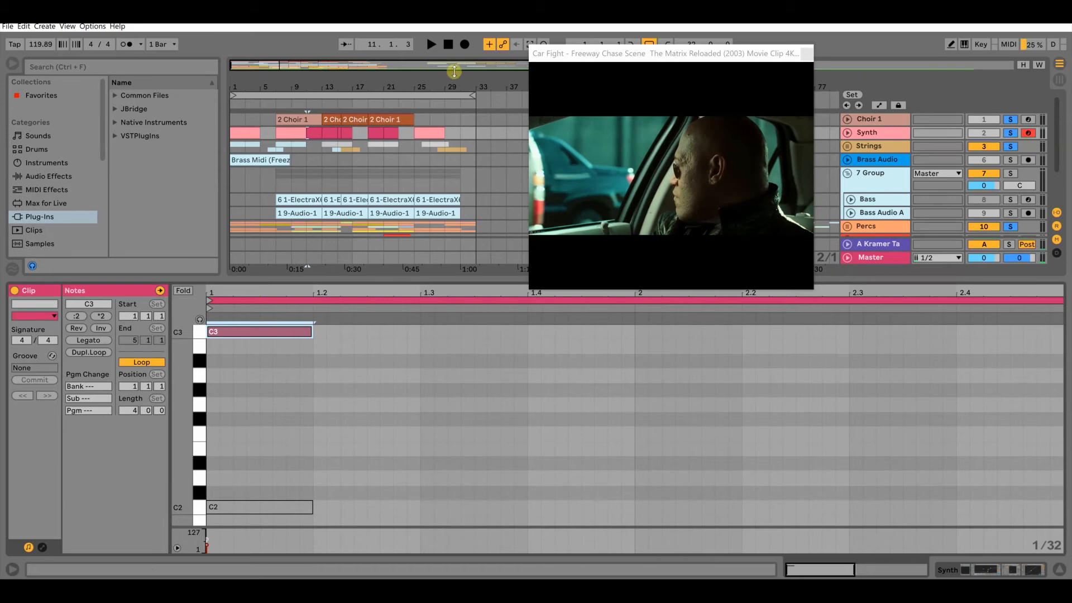
# - Play the arrangement from 1.1.1 while viewing the notes of the first two Synth clips
pyautogui.click(448, 46)
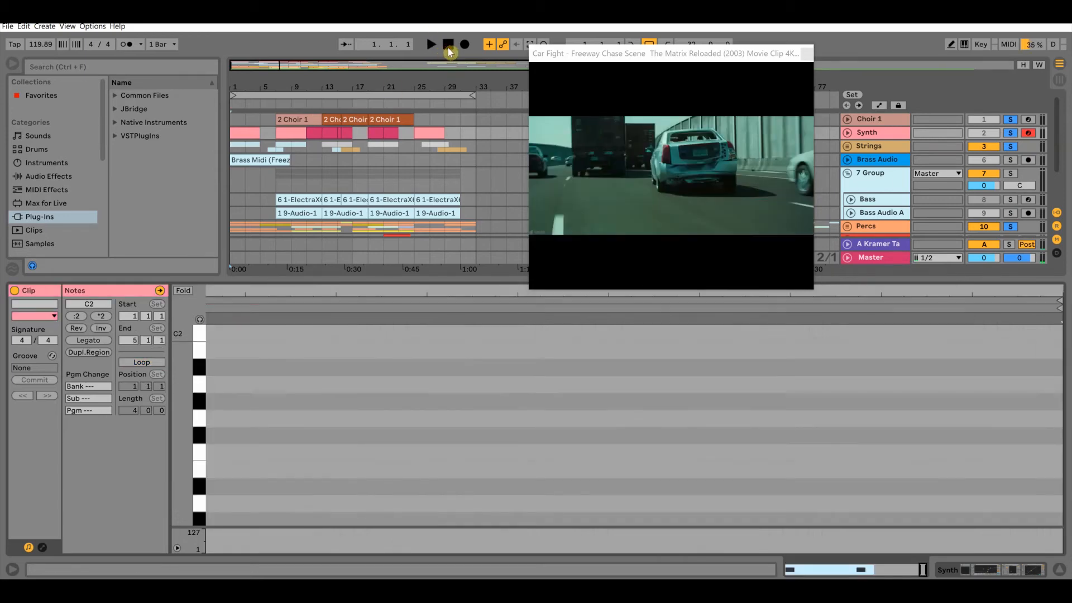
pyautogui.click(432, 45)
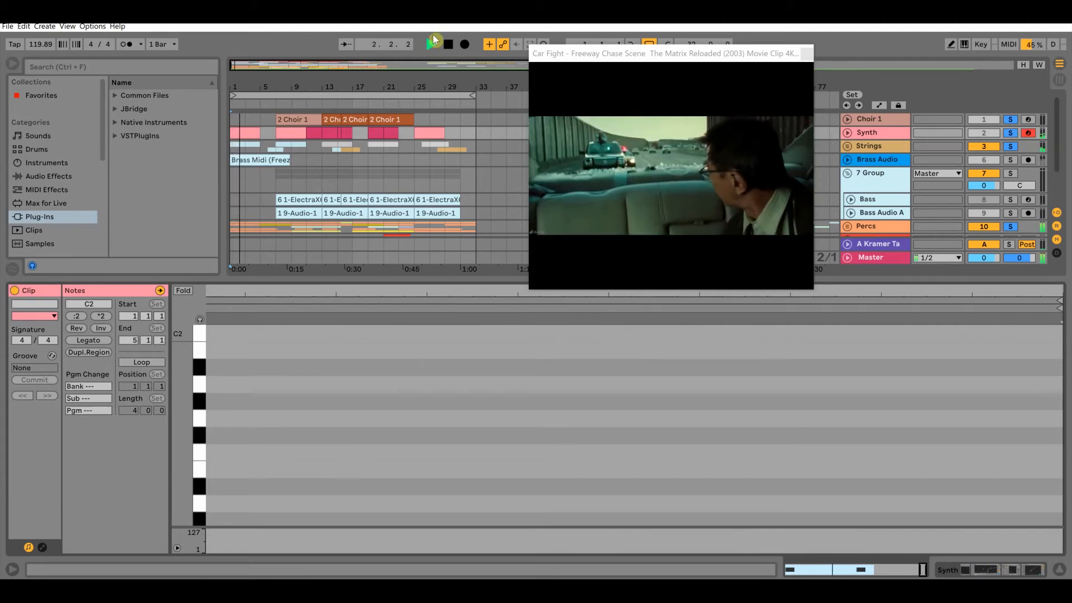
pyautogui.click(290, 132)
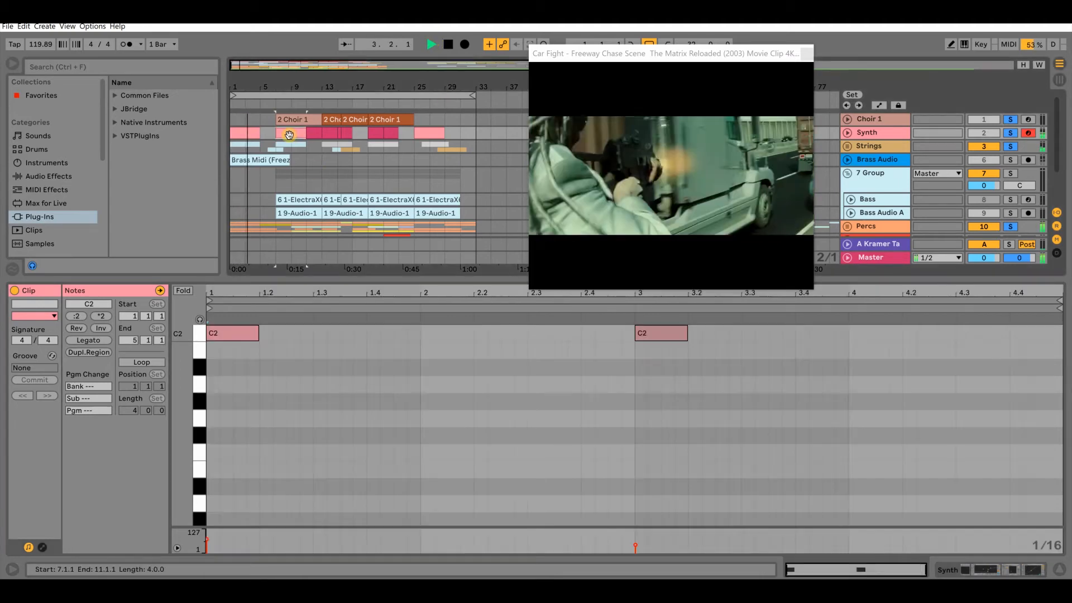
pyautogui.click(251, 130)
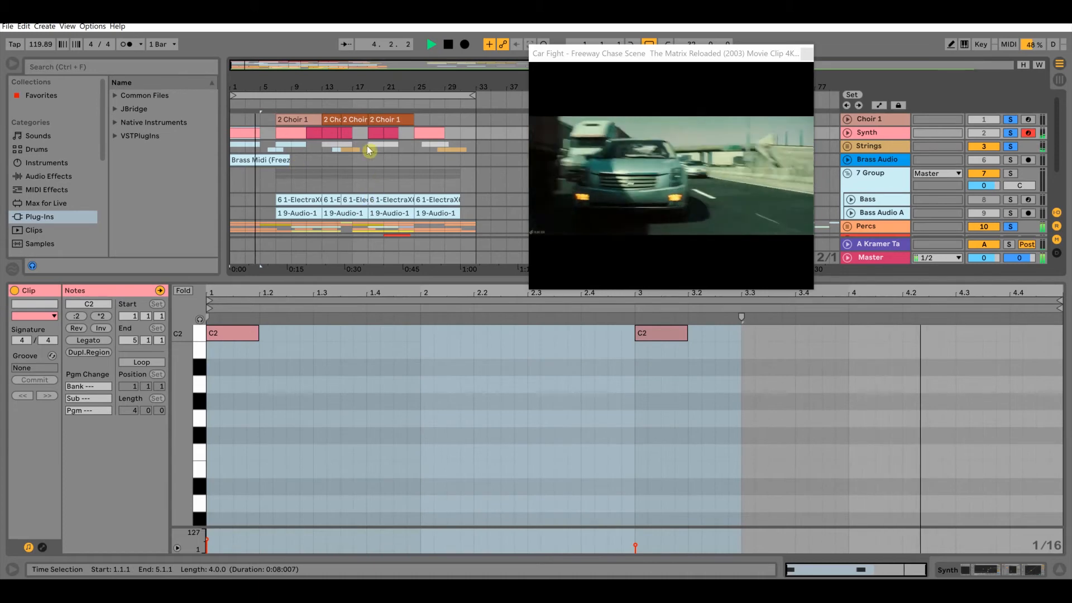
pyautogui.click(294, 135)
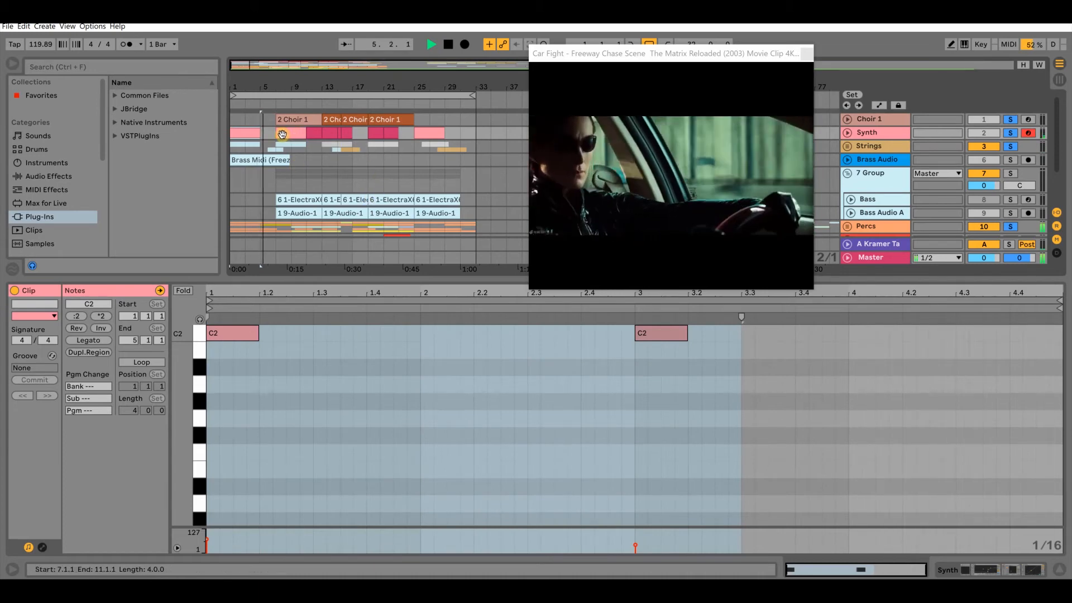
pyautogui.click(283, 135)
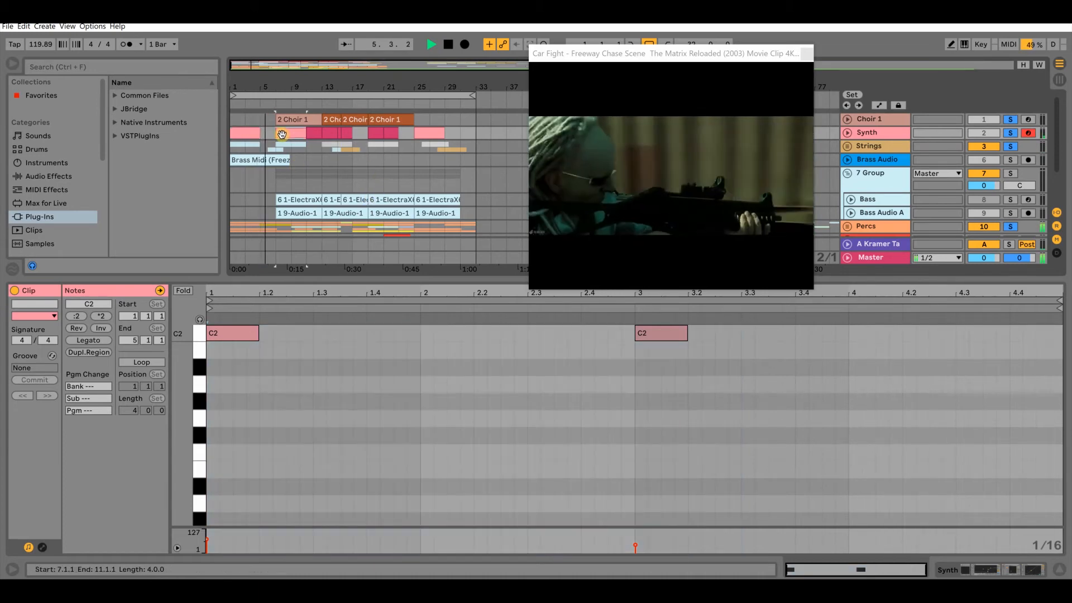
# - Follow the playback through the remaining Synth clips from 11.1.1 to 25.1.1, viewing their notes, and stop with the position back at 1.1.1
pyautogui.click(312, 134)
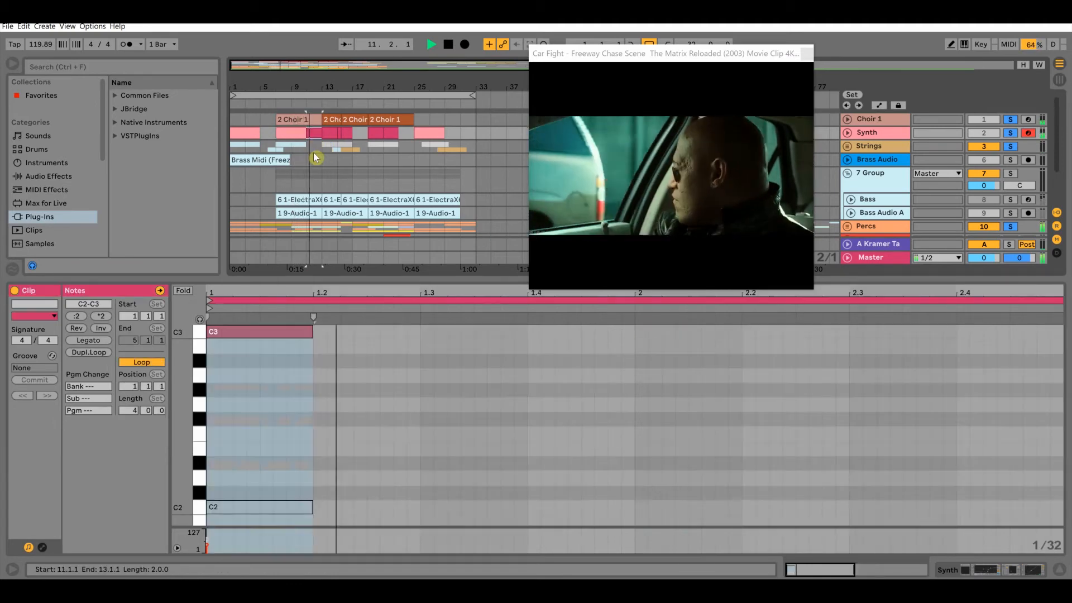
pyautogui.click(329, 134)
pyautogui.click(344, 133)
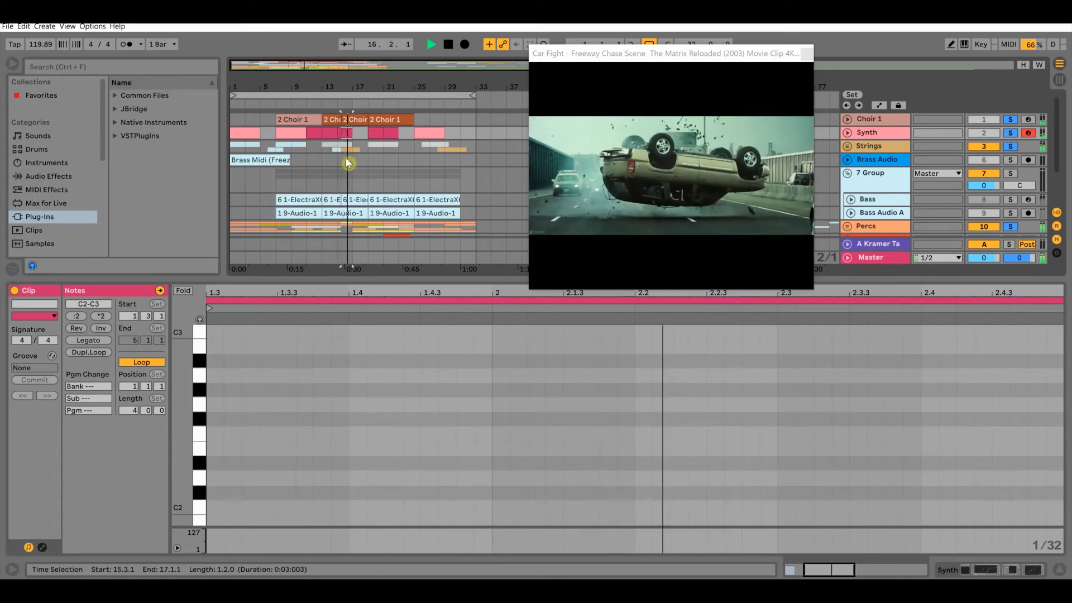
pyautogui.click(375, 133)
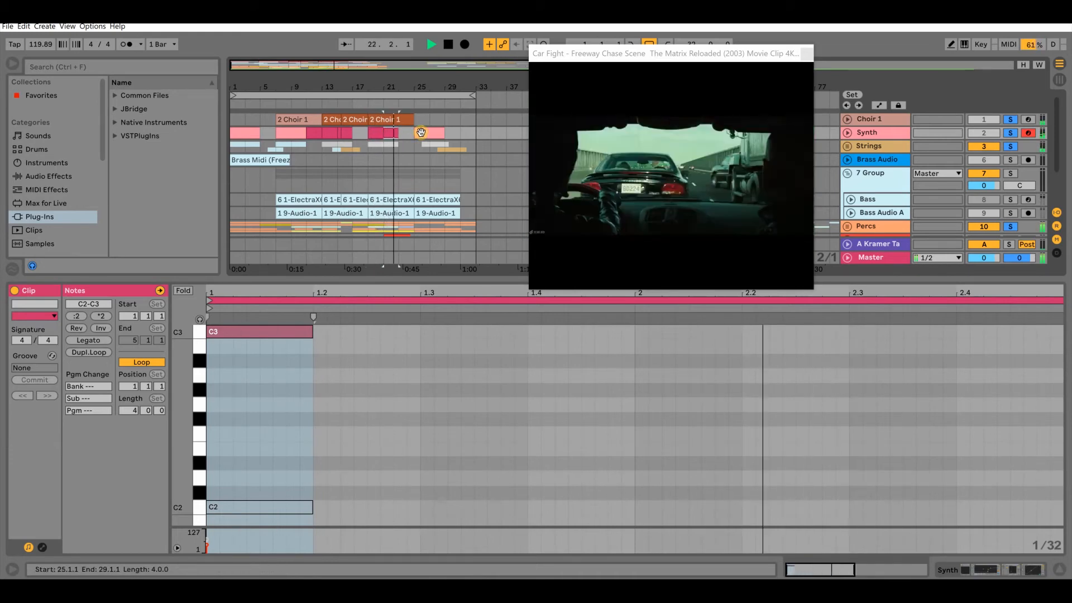
pyautogui.click(422, 134)
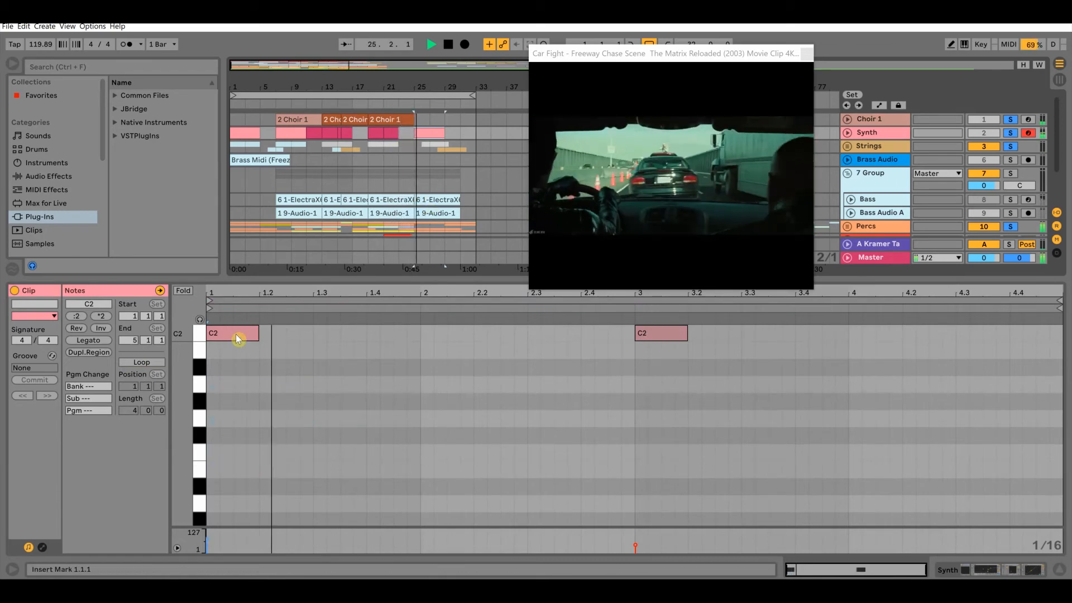
pyautogui.click(651, 334)
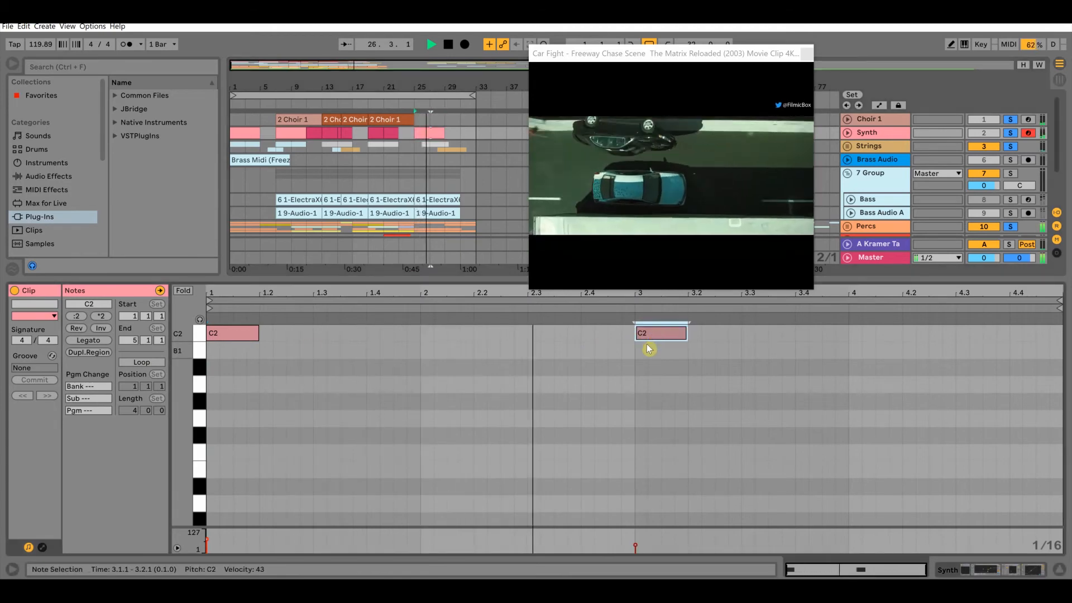
pyautogui.click(449, 44)
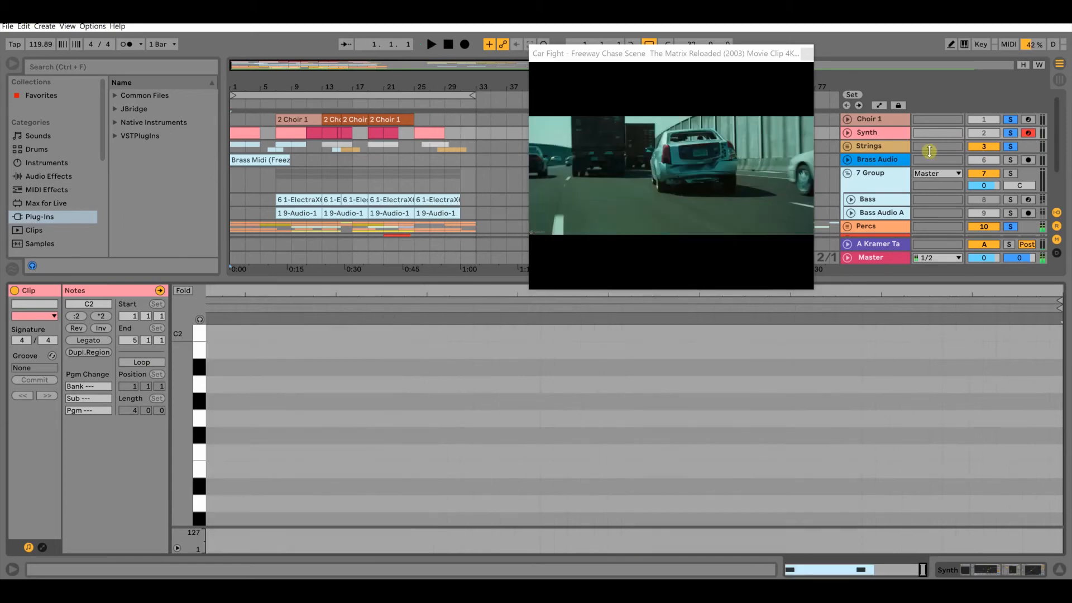
# - View the Brass Audio track's effect chain, and briefly unfold the Synth track to look over its clips
pyautogui.click(868, 161)
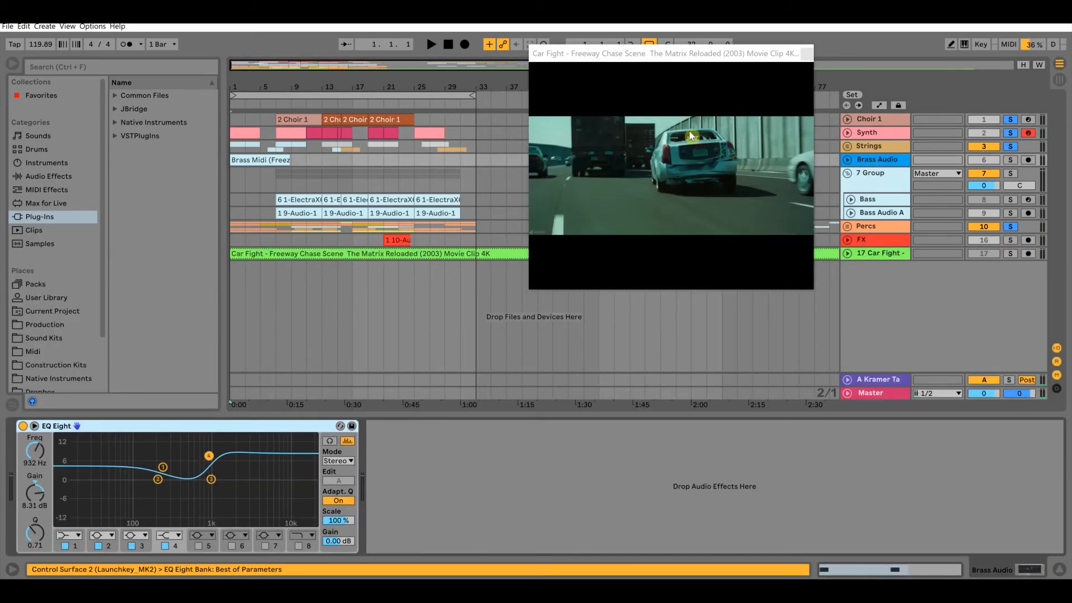
pyautogui.click(845, 132)
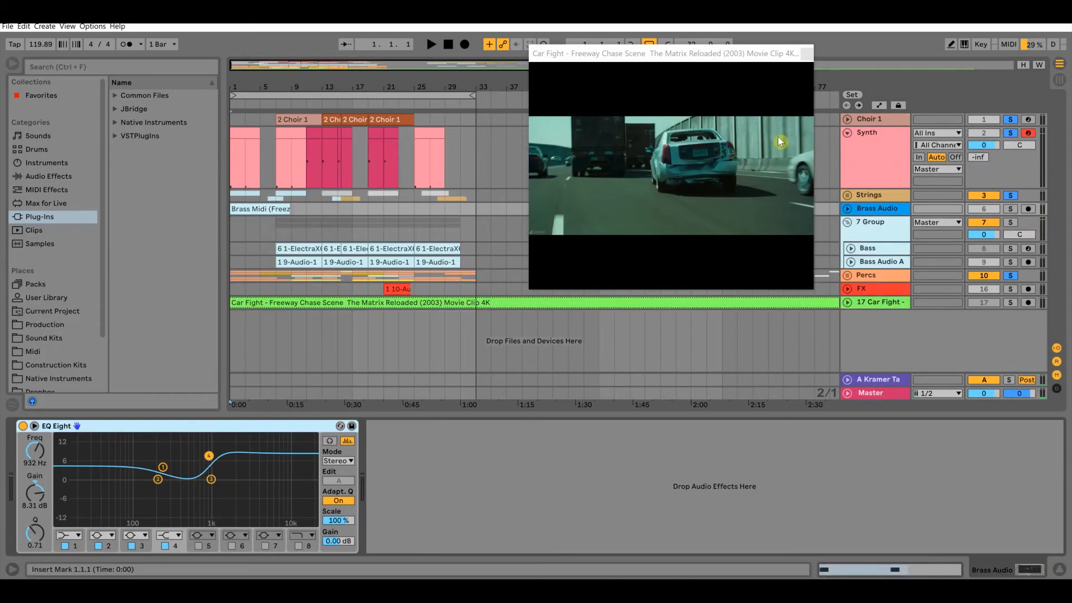
pyautogui.click(846, 131)
pyautogui.moveTo(263, 135); pyautogui.dragTo(234, 135)
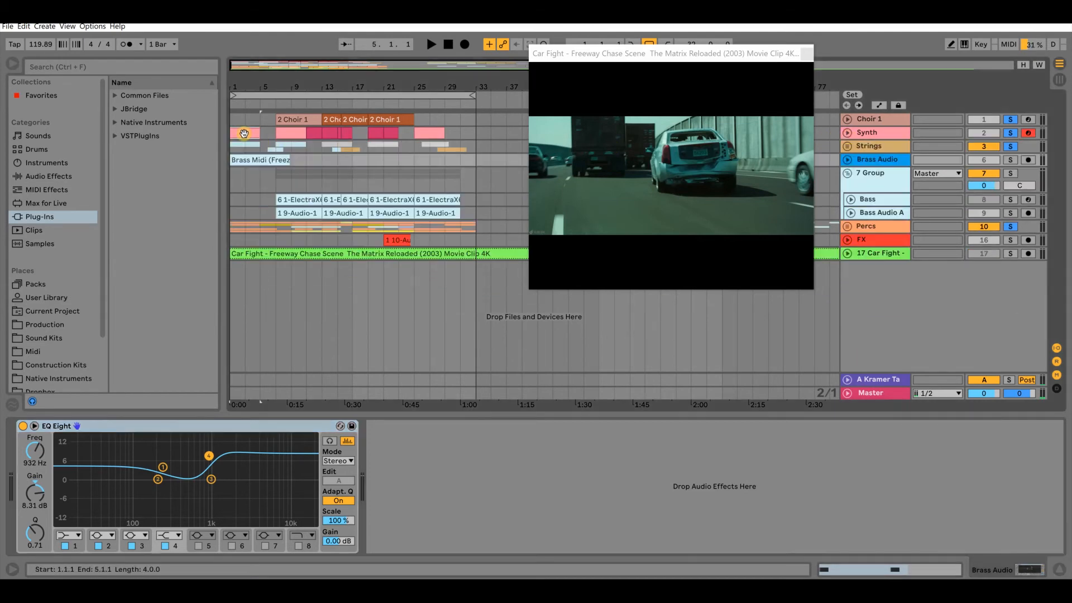
pyautogui.click(285, 131)
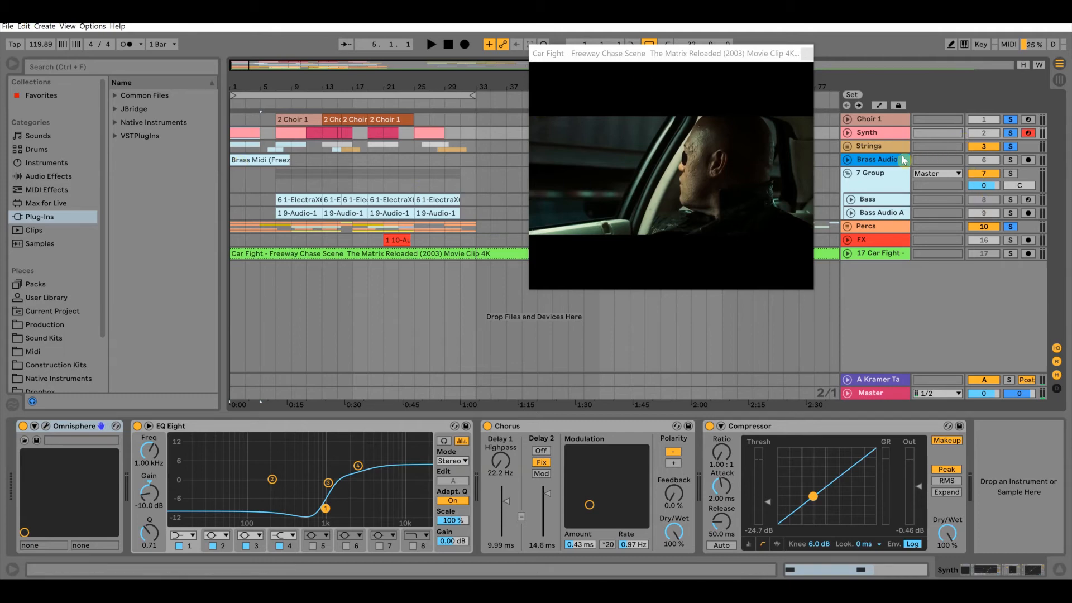
# - View the Choir 1 and Brass Audio device chains, then open the Brass Audio clip and highlight its first swell from 2.1.1 to 3.2.3
pyautogui.click(882, 119)
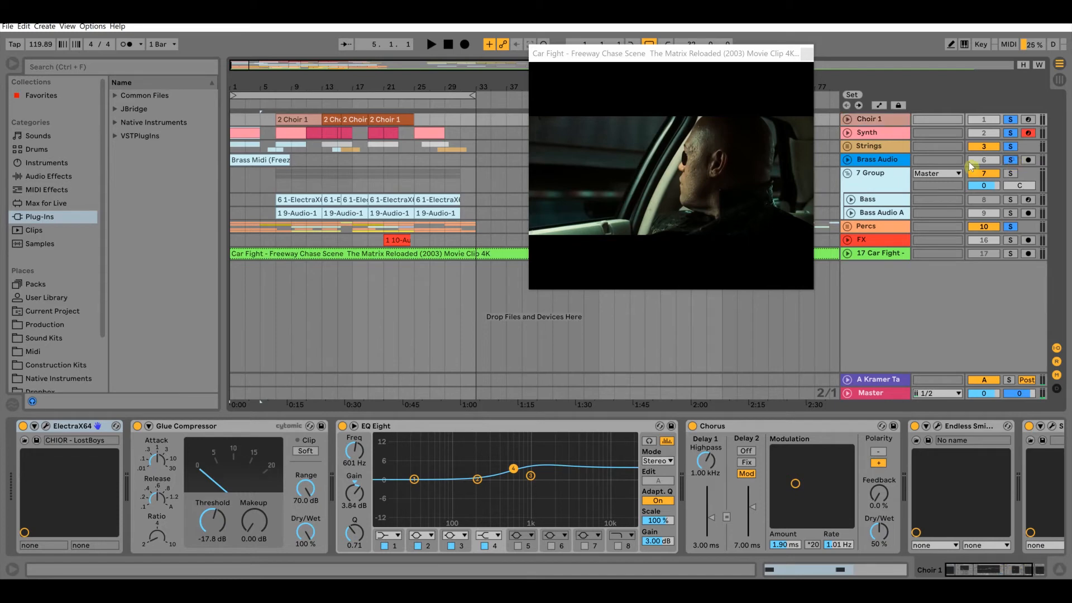
pyautogui.click(890, 161)
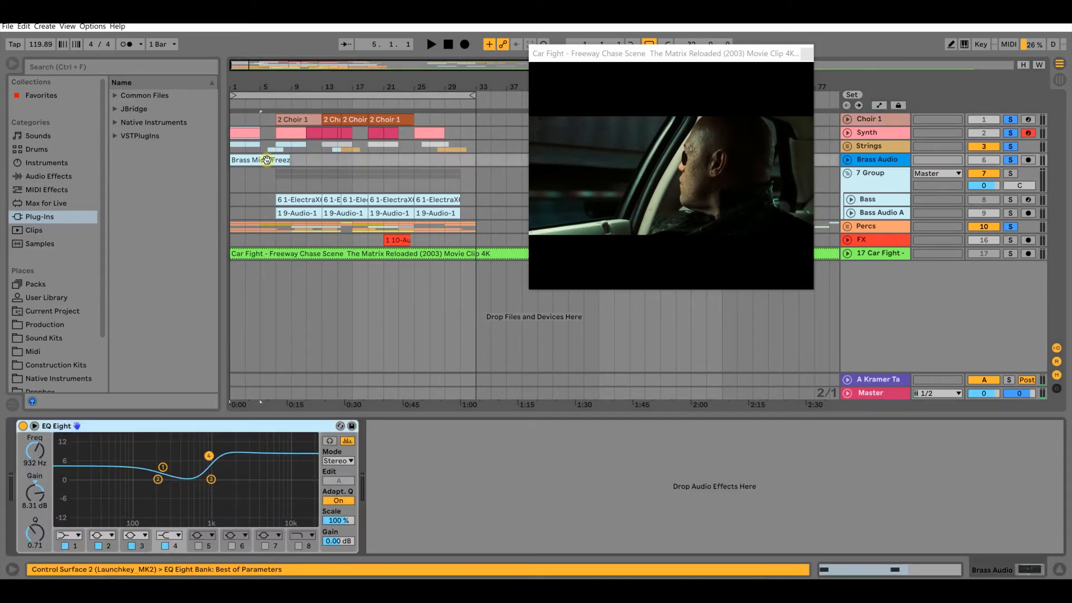
pyautogui.doubleClick(263, 160)
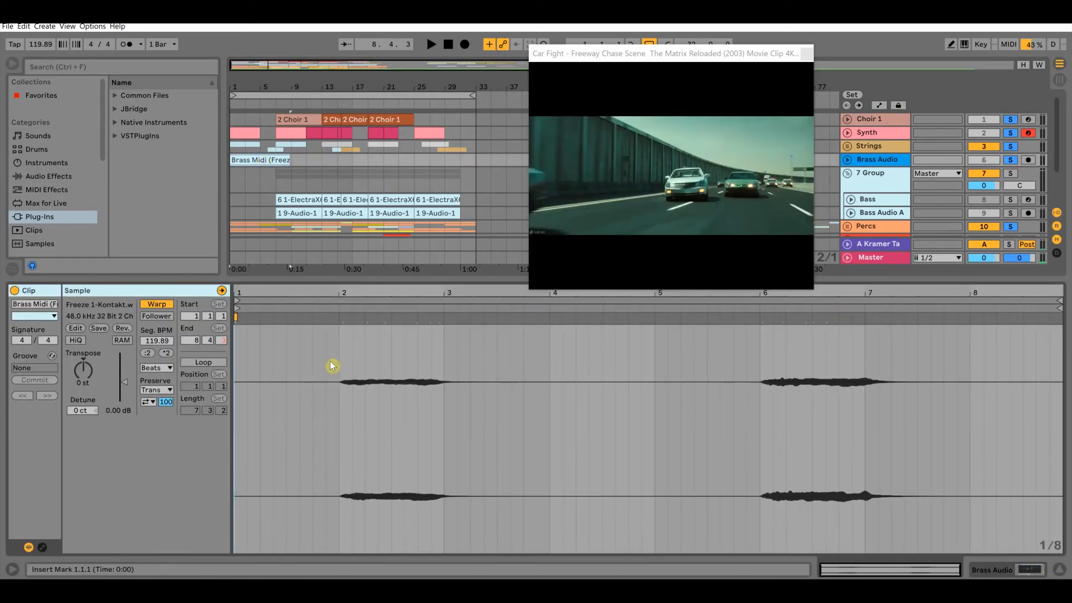
pyautogui.moveTo(340, 361); pyautogui.dragTo(491, 368)
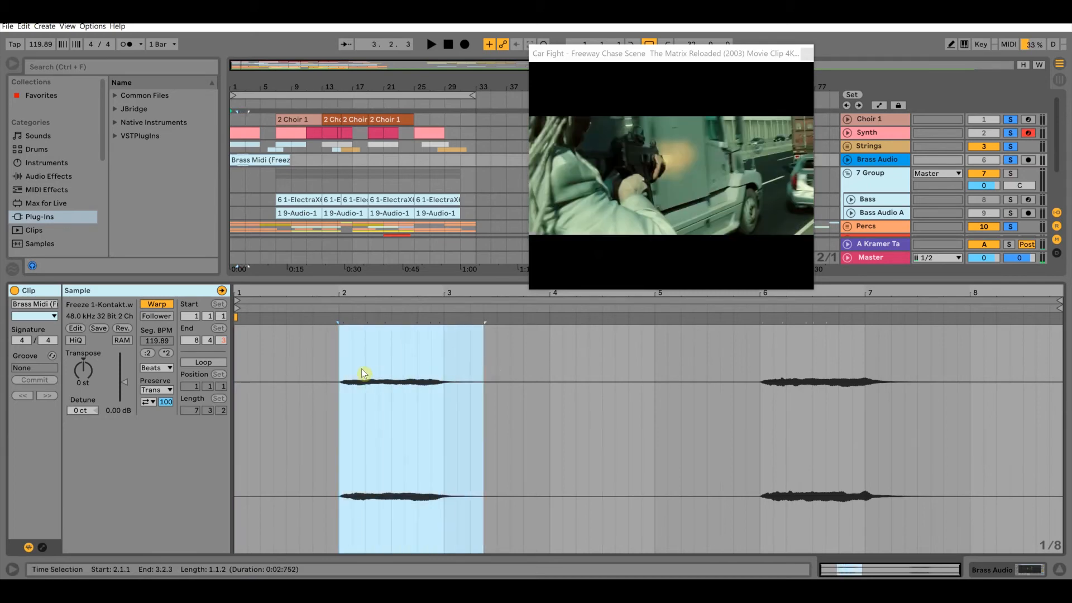
pyautogui.click(270, 160)
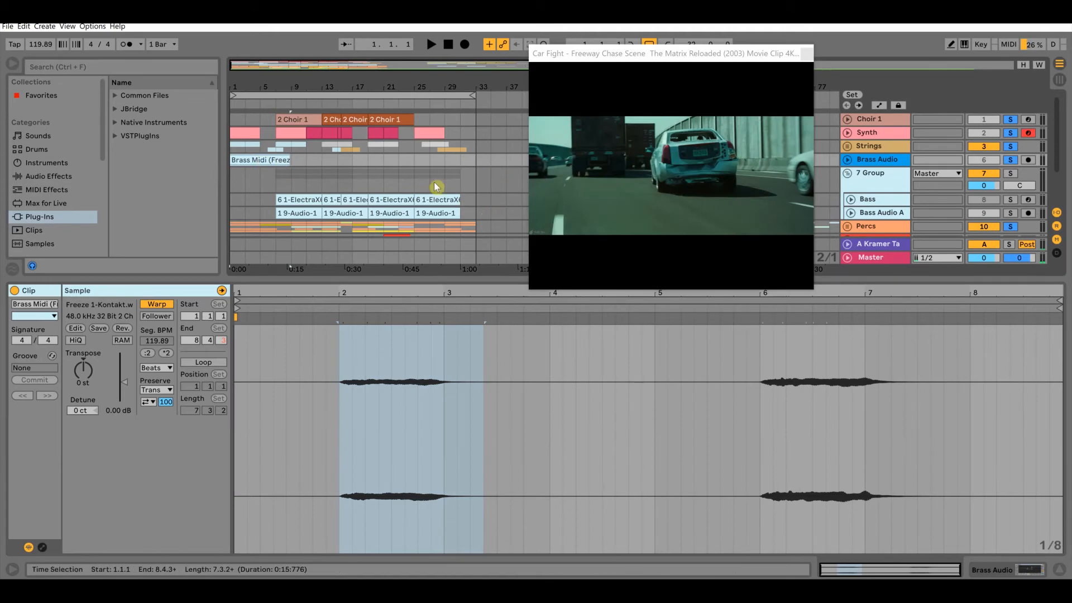
# - Unfold the Strings group to look at the String Stingers track, and fold the group again
pyautogui.click(846, 146)
pyautogui.click(876, 187)
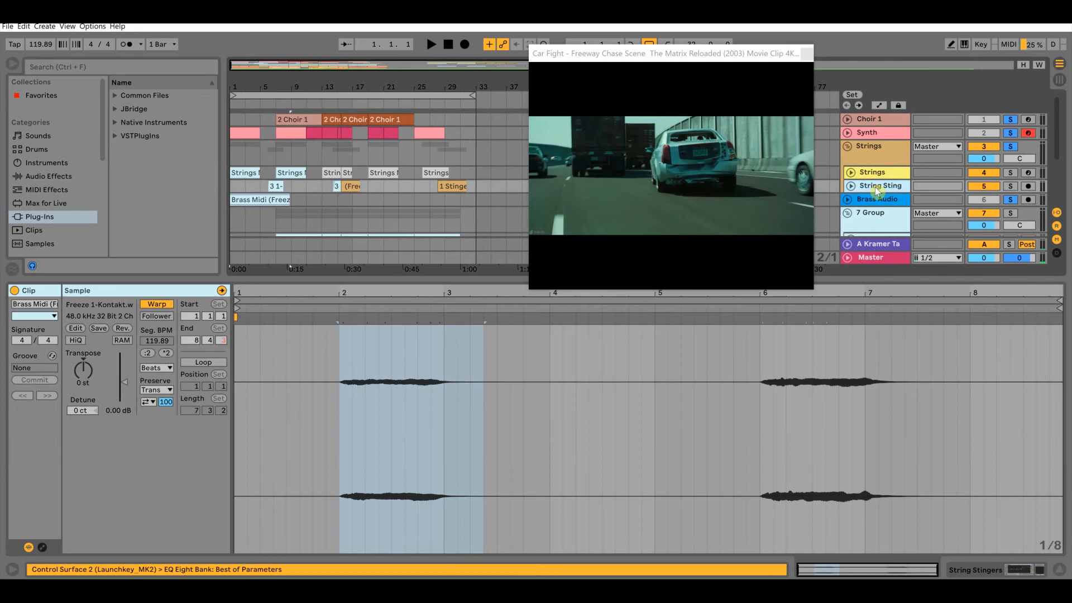
pyautogui.click(847, 146)
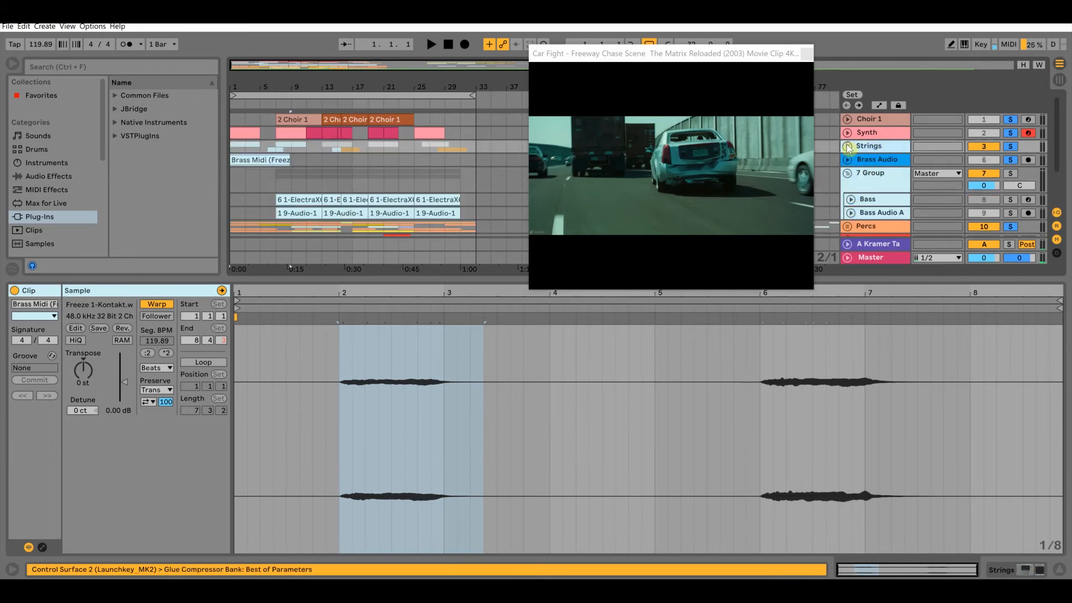
# - Examine the Brass Audio clip's waveform, highlighting the opening from 1.1.1 to 1.3.3 and the first swell starting at 2.1.1
pyautogui.click(860, 160)
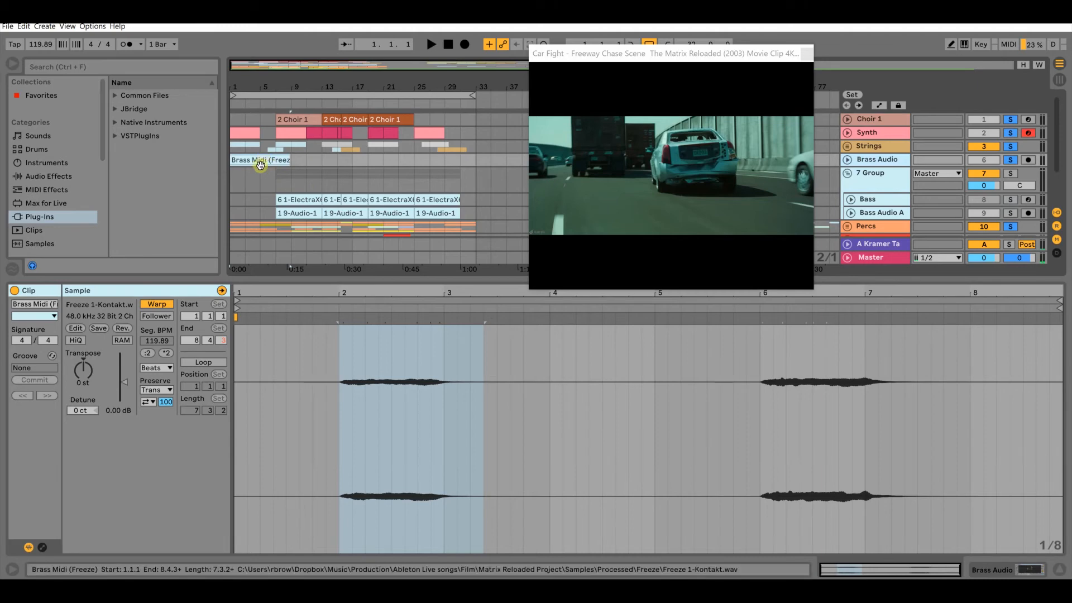
pyautogui.click(242, 413)
pyautogui.moveTo(242, 413); pyautogui.dragTo(293, 408)
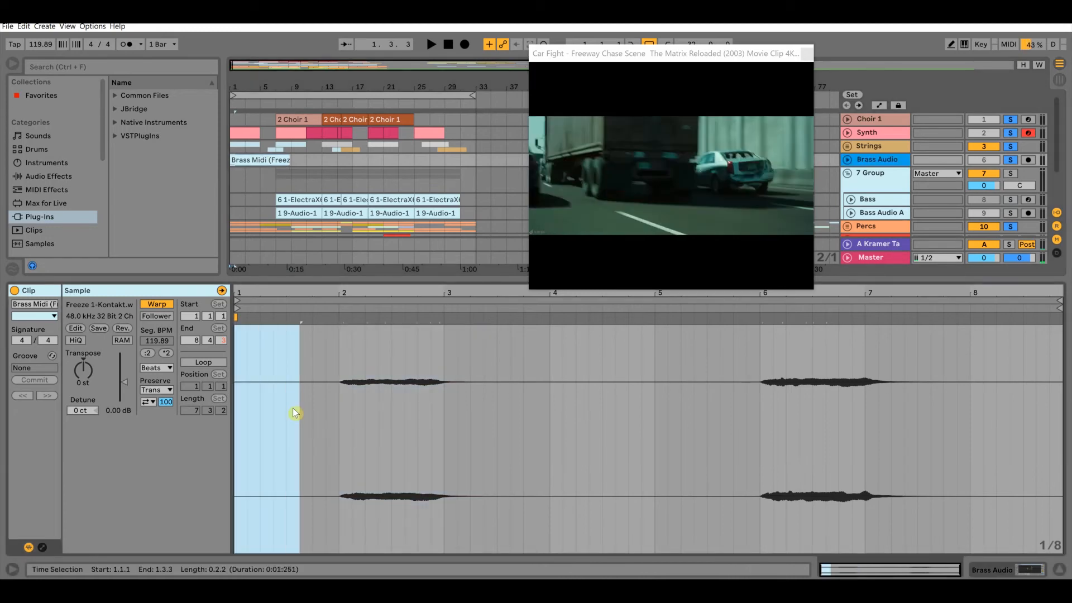
pyautogui.click(339, 404)
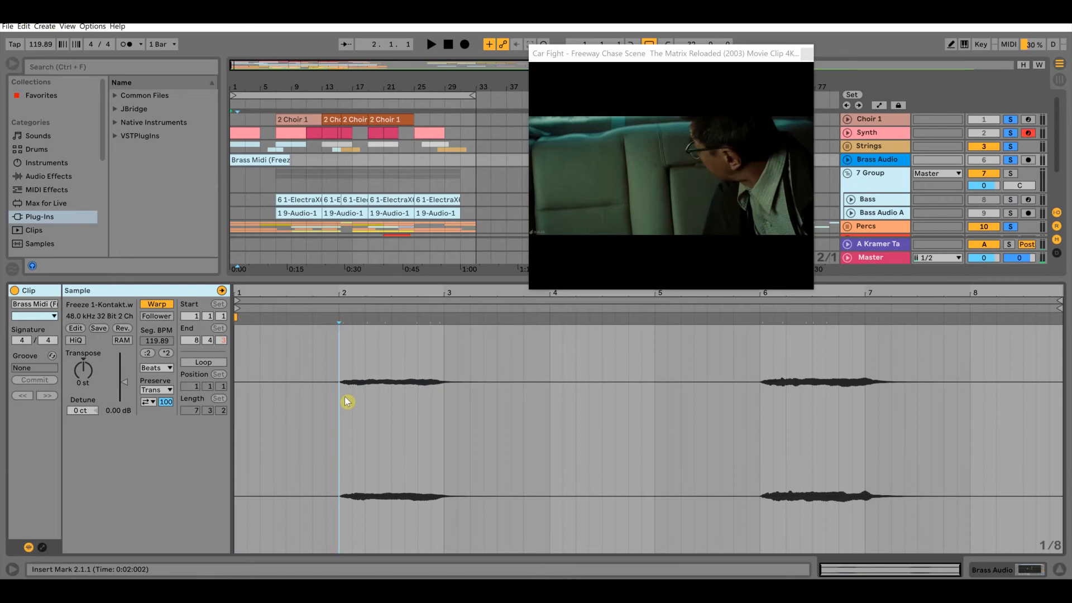
pyautogui.click(337, 374)
pyautogui.moveTo(337, 376); pyautogui.dragTo(441, 378)
# - Play the arrangement from 1.1.1 through both swells of the Brass Audio clip and stop
pyautogui.click(238, 380)
pyautogui.press('space')
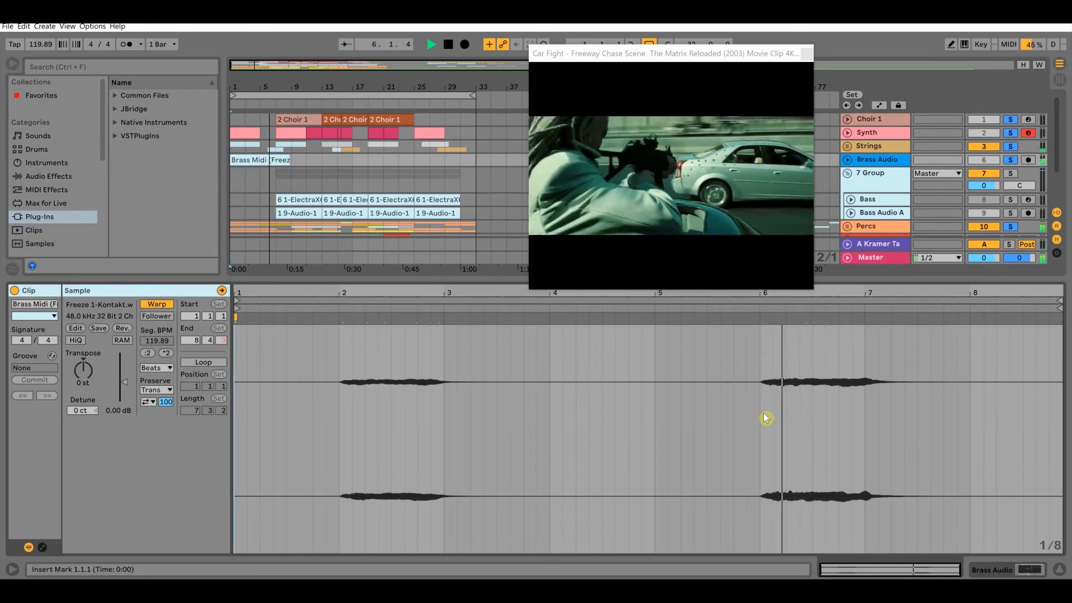
pyautogui.press('space')
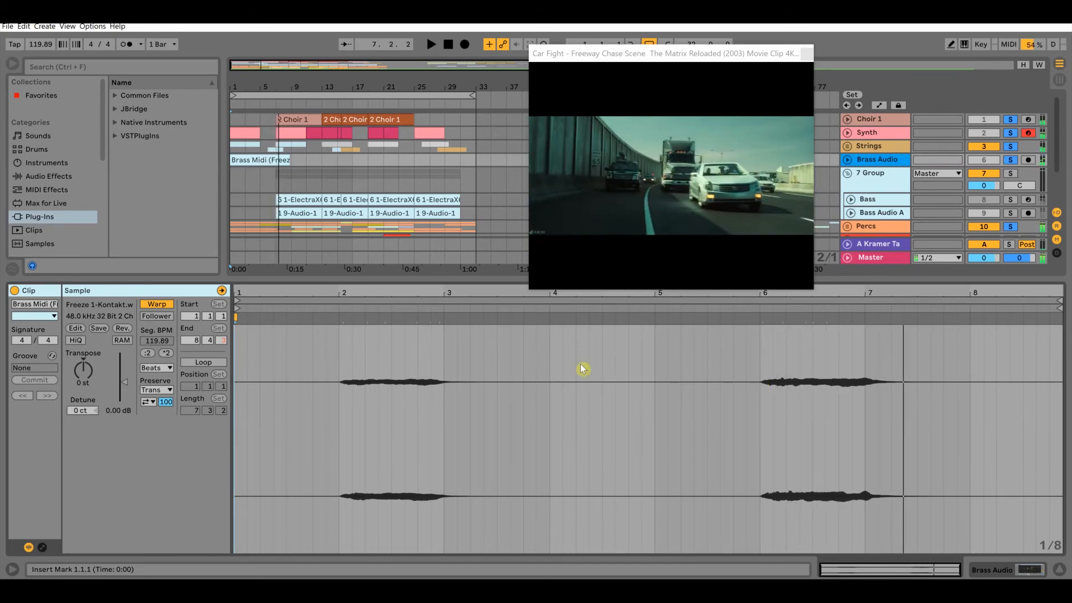
# - Play the Brass Audio clip from 2.1.1, highlight the second swell from 6.1.1 to 7.2.3, then stop and reselect the whole clip
pyautogui.click(339, 373)
pyautogui.press('space')
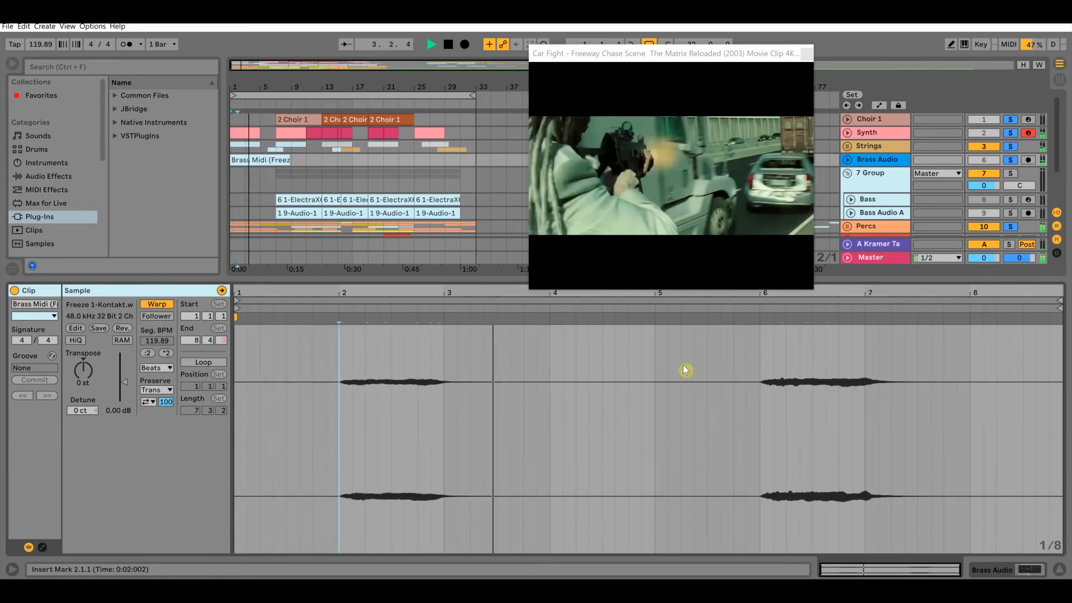
pyautogui.click(759, 364)
pyautogui.moveTo(906, 372); pyautogui.dragTo(908, 372)
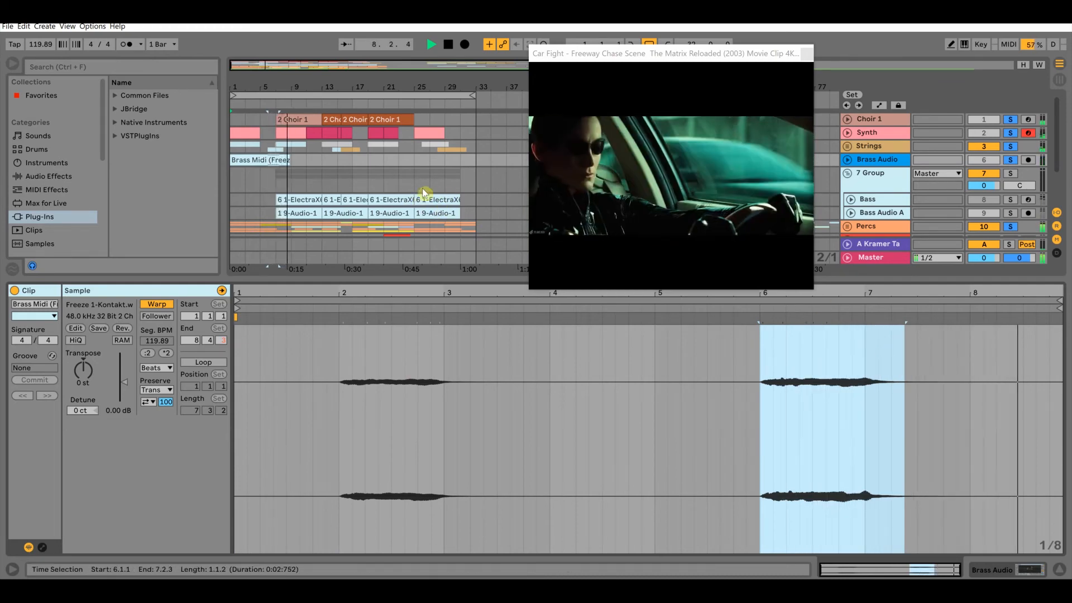
pyautogui.press('space')
pyautogui.click(278, 161)
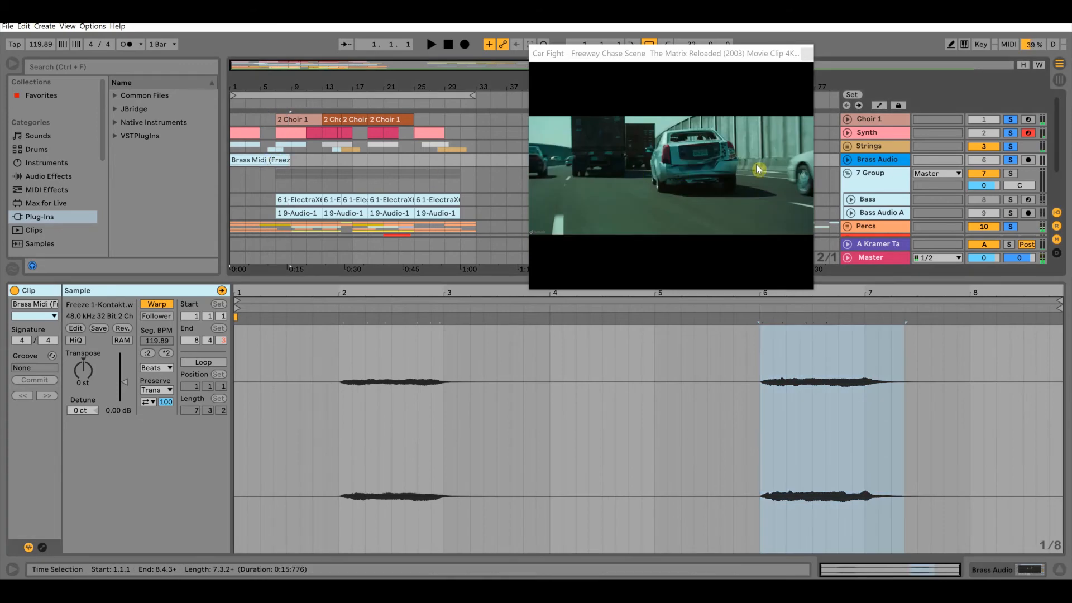
# - View the Bass track's device chain and examine the Smlead BN preset in its ElectraX64 instrument
pyautogui.click(863, 162)
pyautogui.click(868, 185)
pyautogui.click(870, 203)
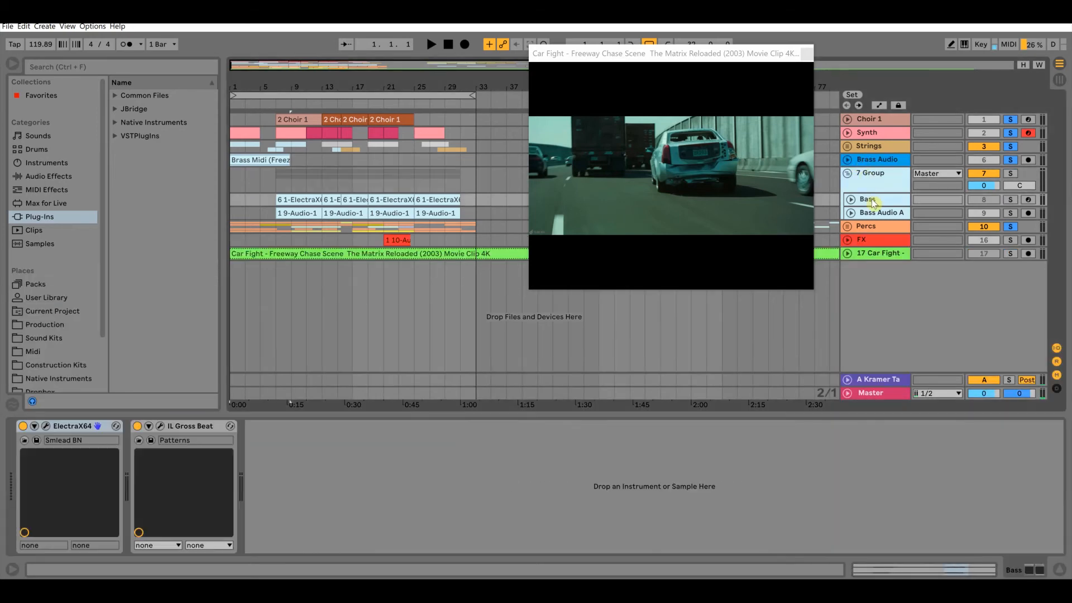
pyautogui.click(46, 427)
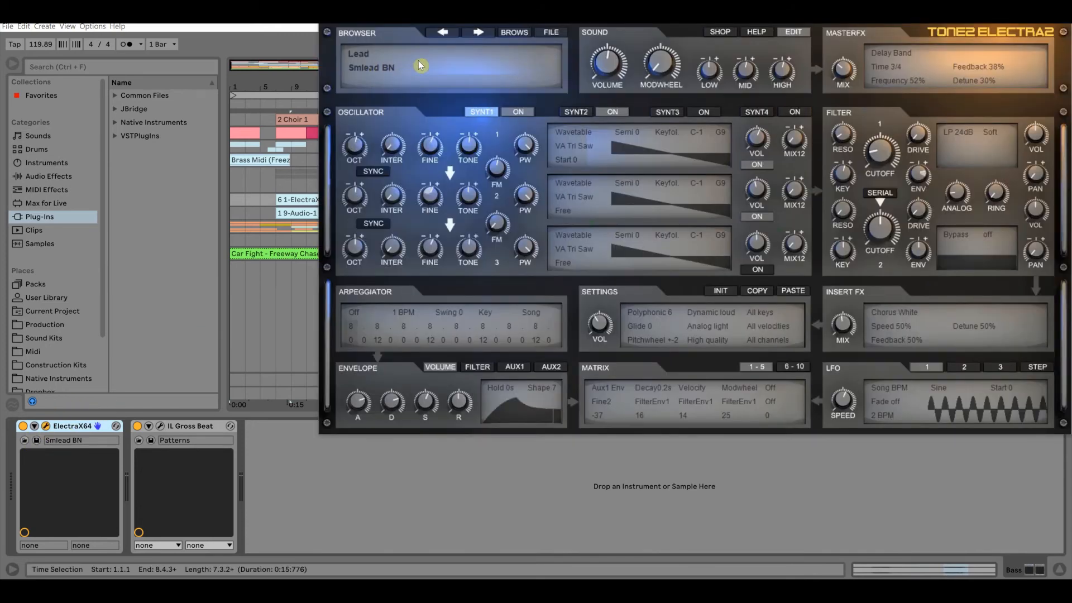
pyautogui.click(514, 33)
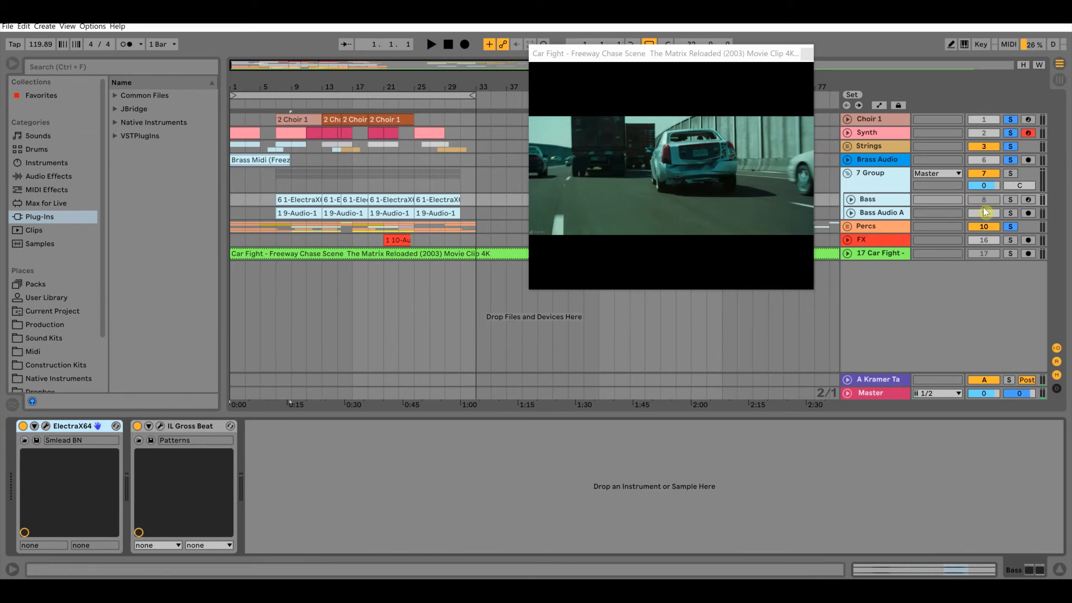
# - Open the Bass clip at 7.1.1 to view its C2 note, and solo and arm the Bass track
pyautogui.click(298, 200)
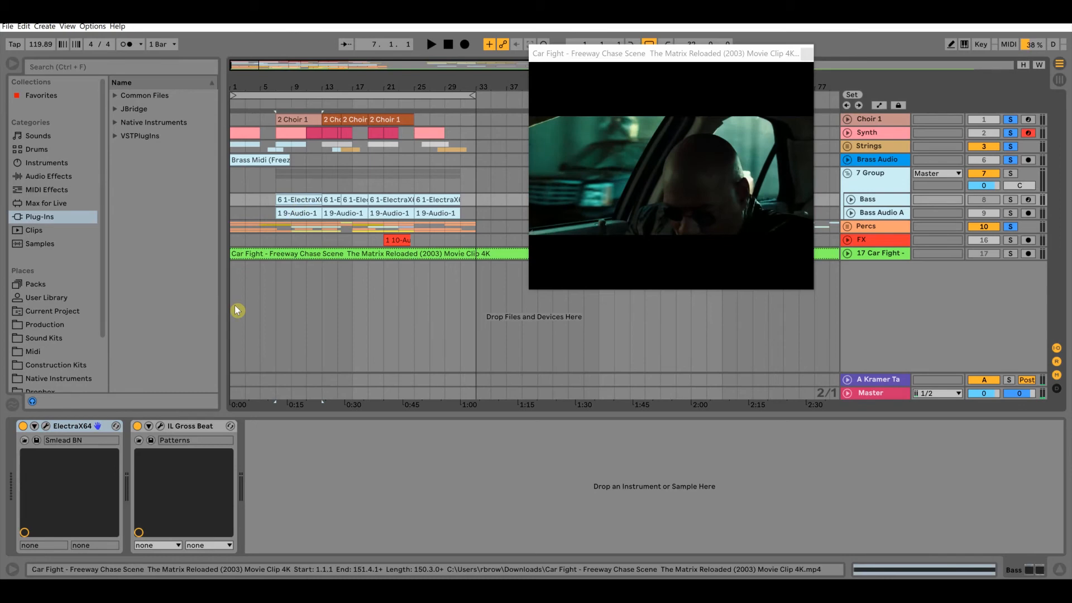
pyautogui.doubleClick(284, 199)
pyautogui.click(233, 436)
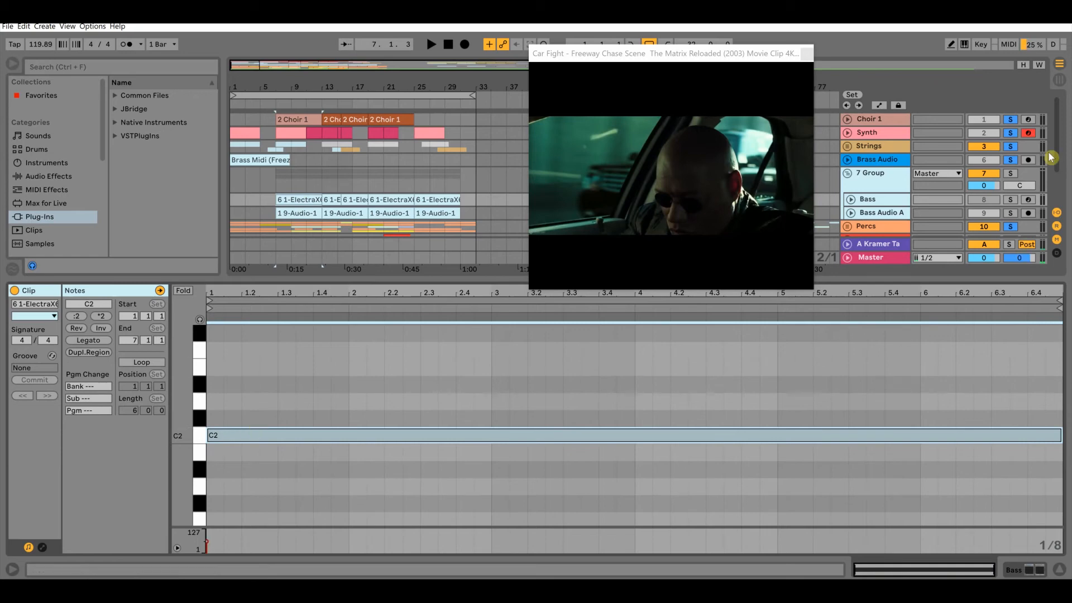
pyautogui.click(1011, 200)
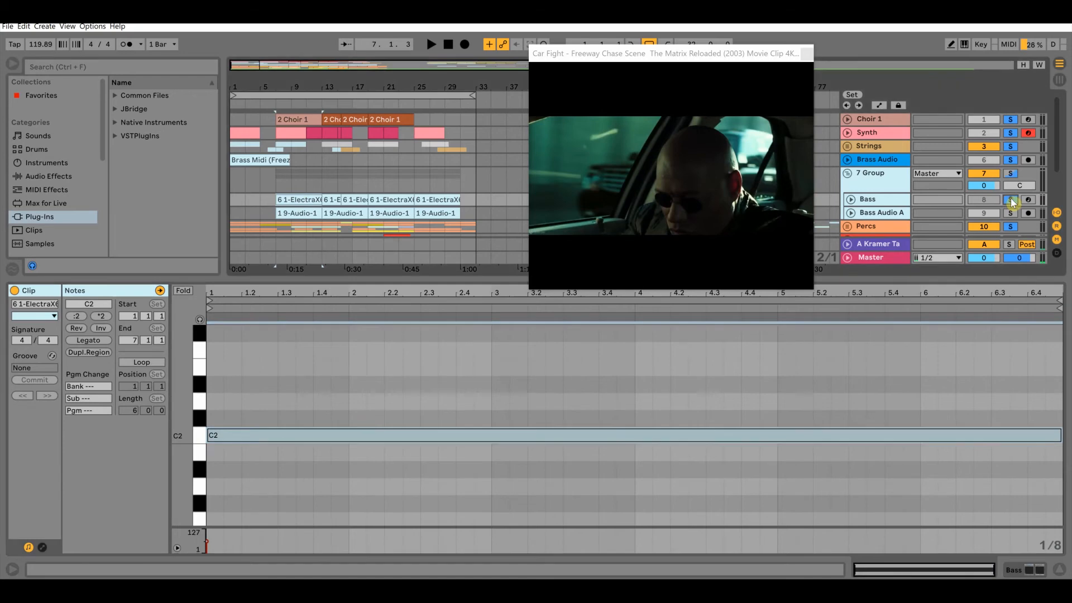
pyautogui.click(1029, 200)
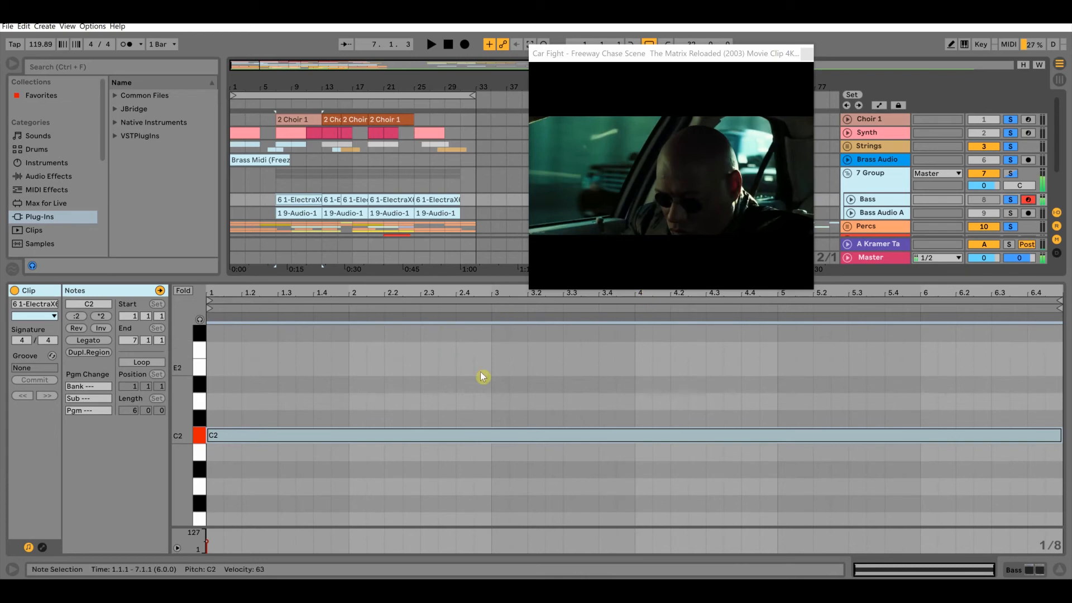
# - Examine the 2 Beat Gate volume pattern in the Bass track's Gross Beat effect and close its window
pyautogui.click(878, 200)
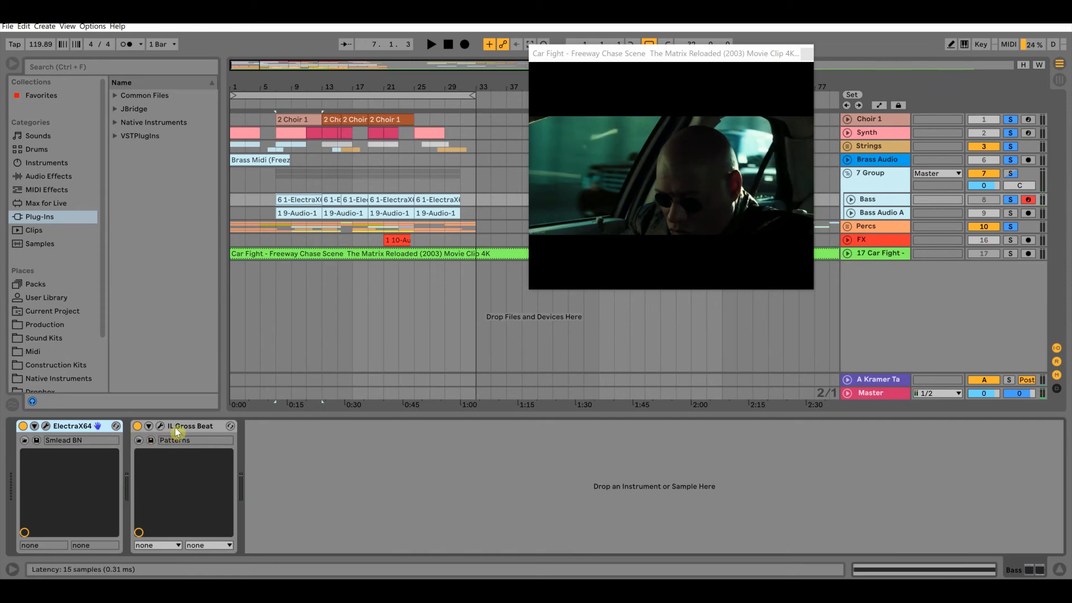
pyautogui.click(160, 426)
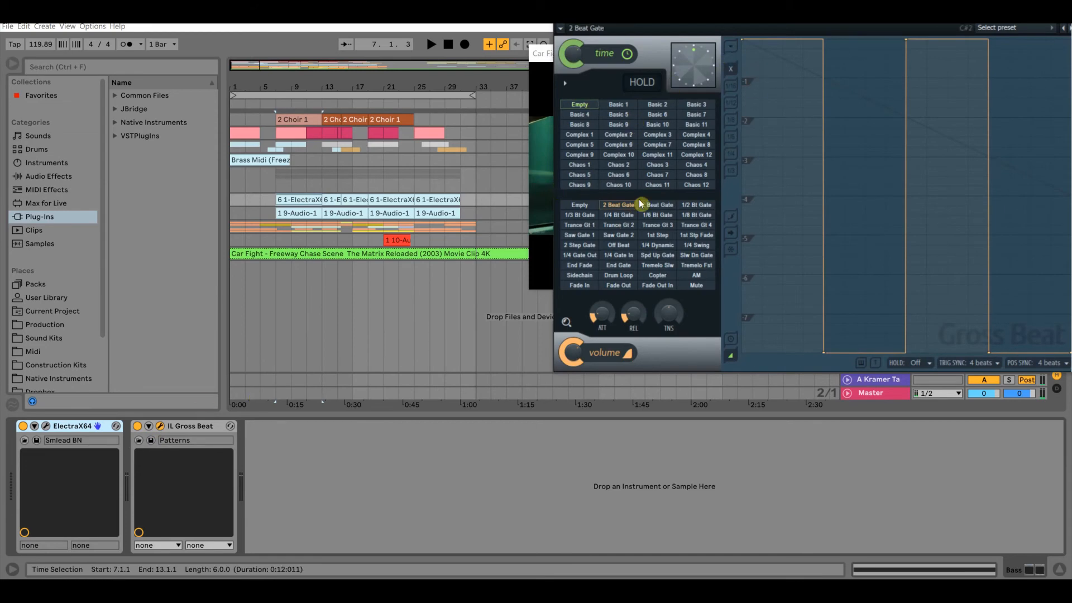
pyautogui.click(1063, 16)
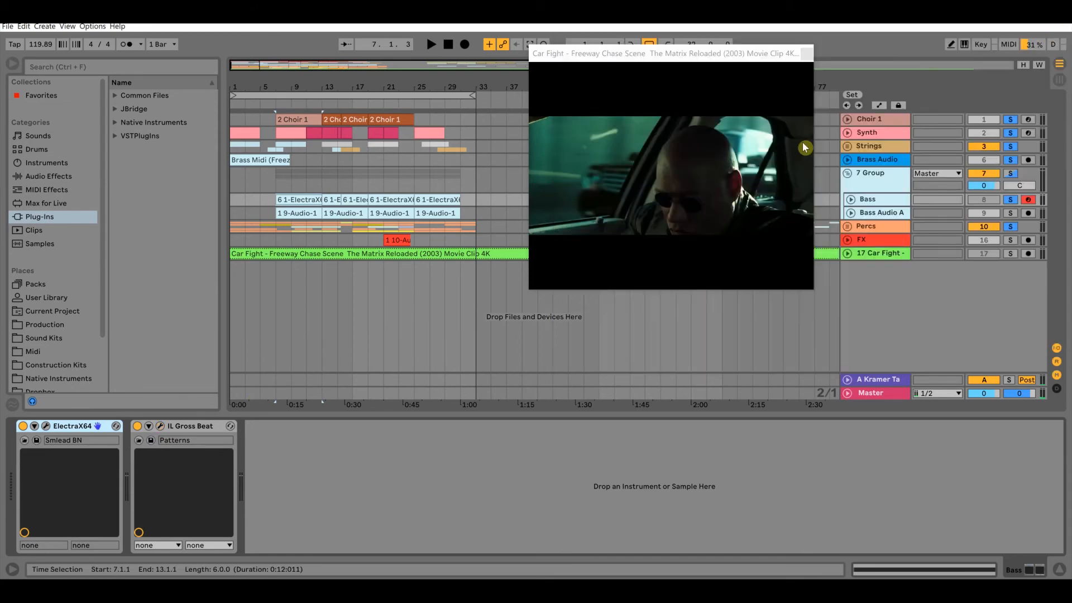
# - Solo only the Bass track, then play the arrangement from 1.1.1 and stop just before bar 7
pyautogui.click(1011, 200)
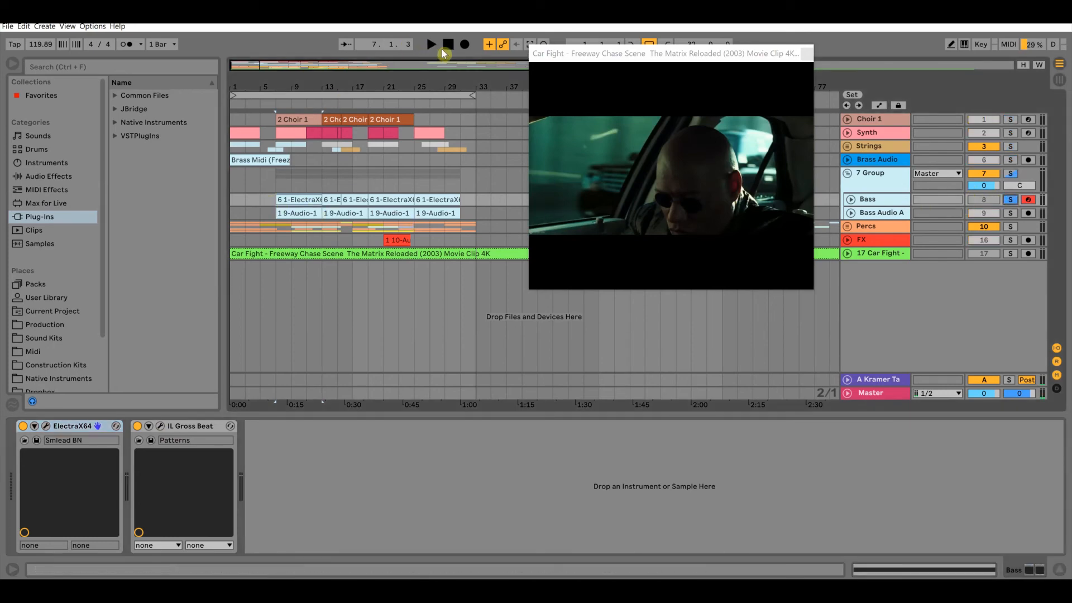
pyautogui.click(445, 50)
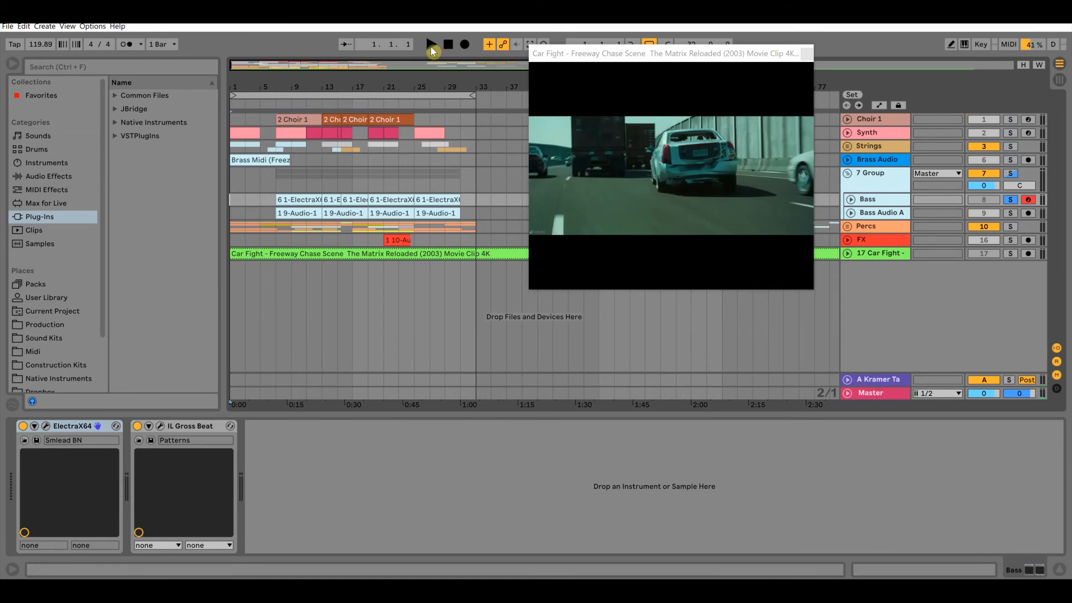
pyautogui.click(430, 46)
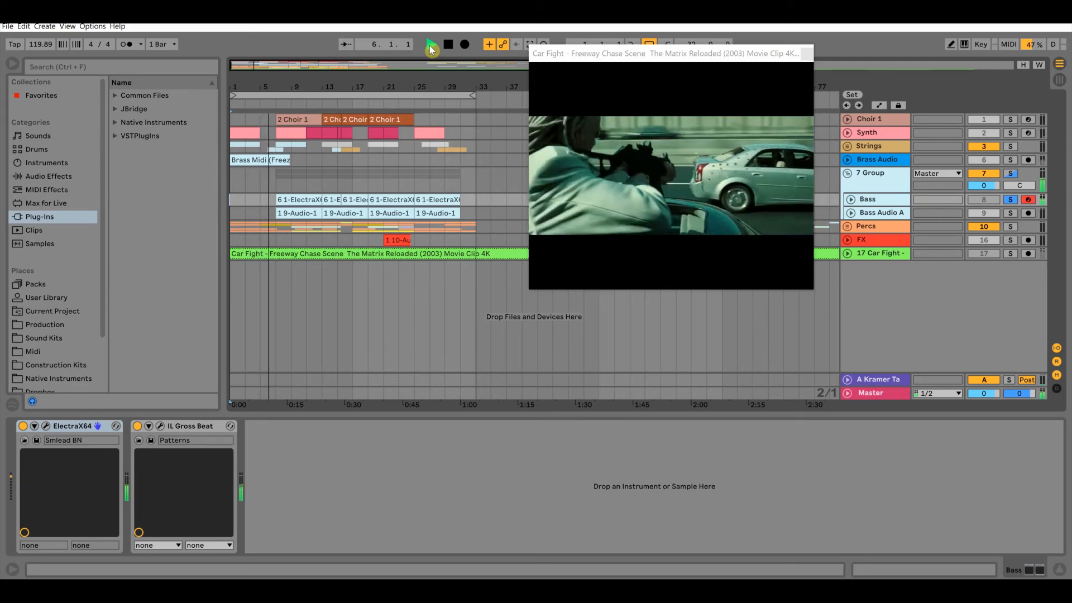
pyautogui.click(448, 44)
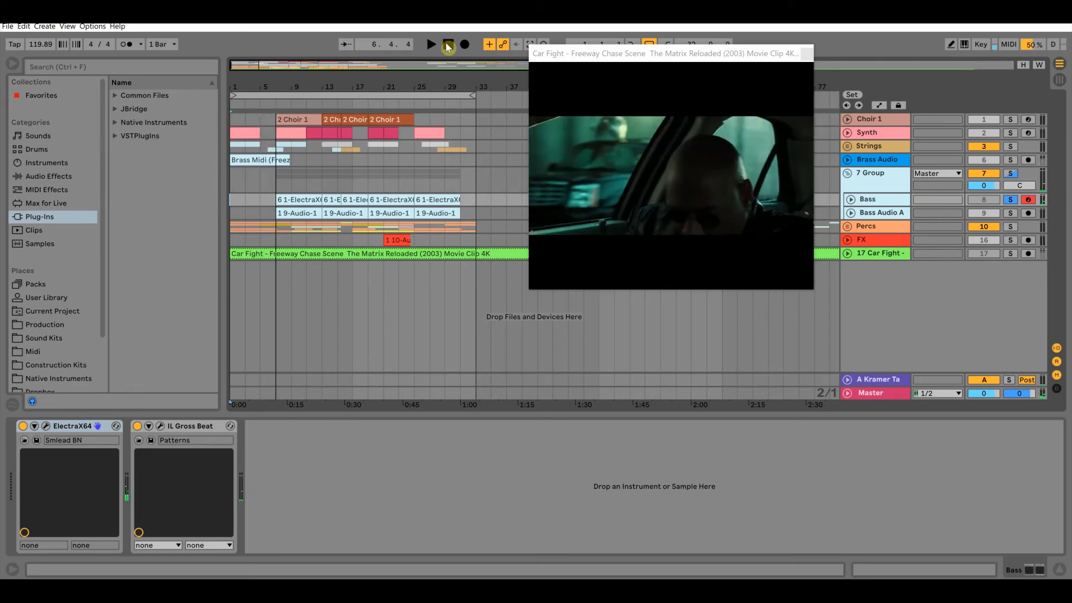
# - Compare the Bass track's ElectraX64 and Gross Beat chain with the Bass Audio track's Guitar Rig 5, EQ Eight and Glue Compressor chain
pyautogui.click(304, 211)
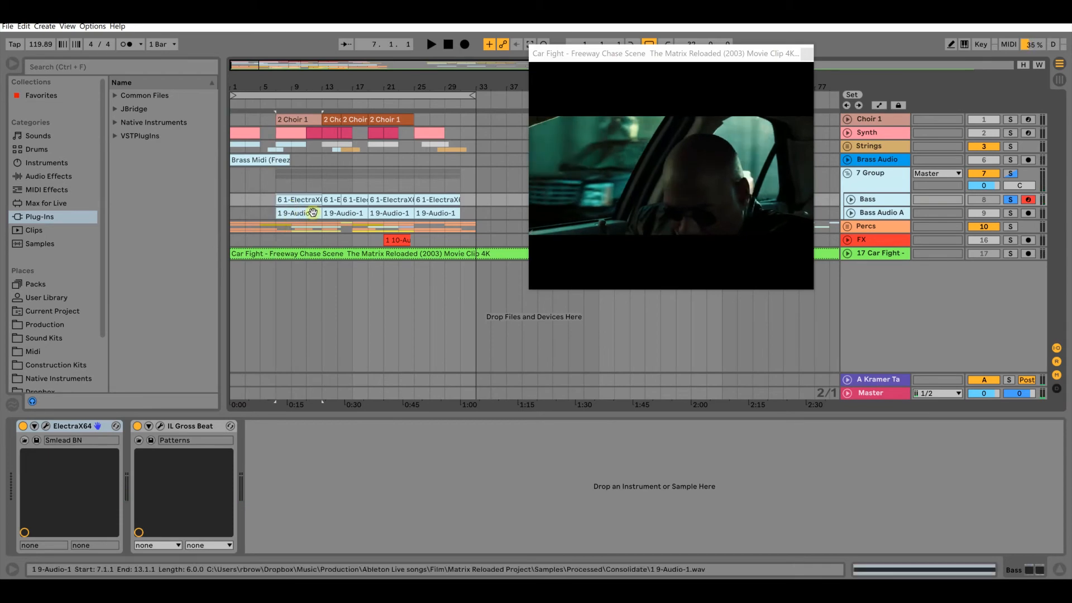
pyautogui.click(888, 215)
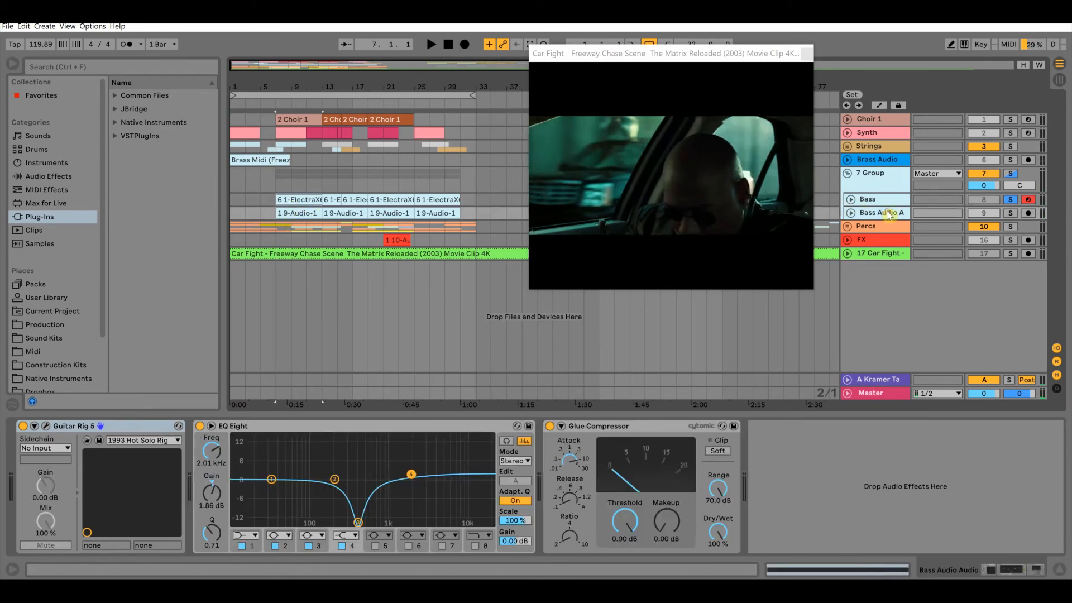
pyautogui.click(296, 199)
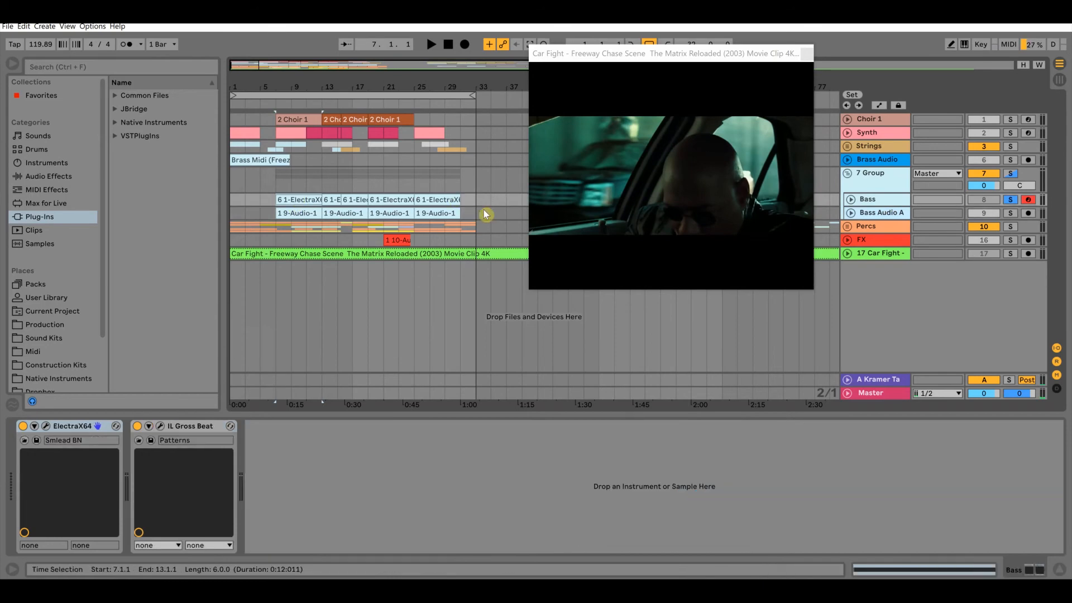
pyautogui.click(893, 213)
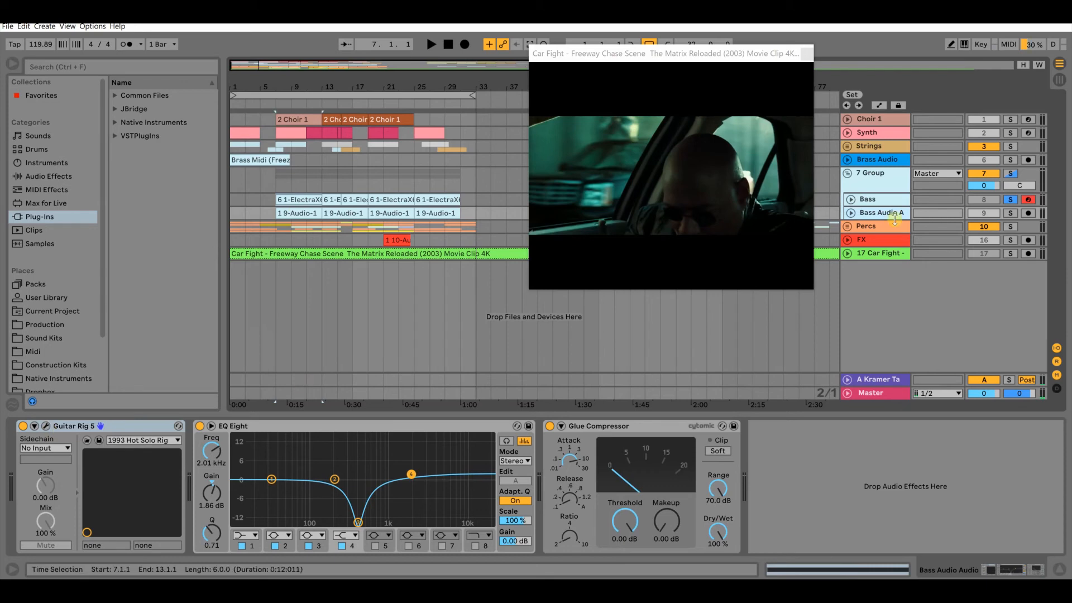
pyautogui.click(877, 201)
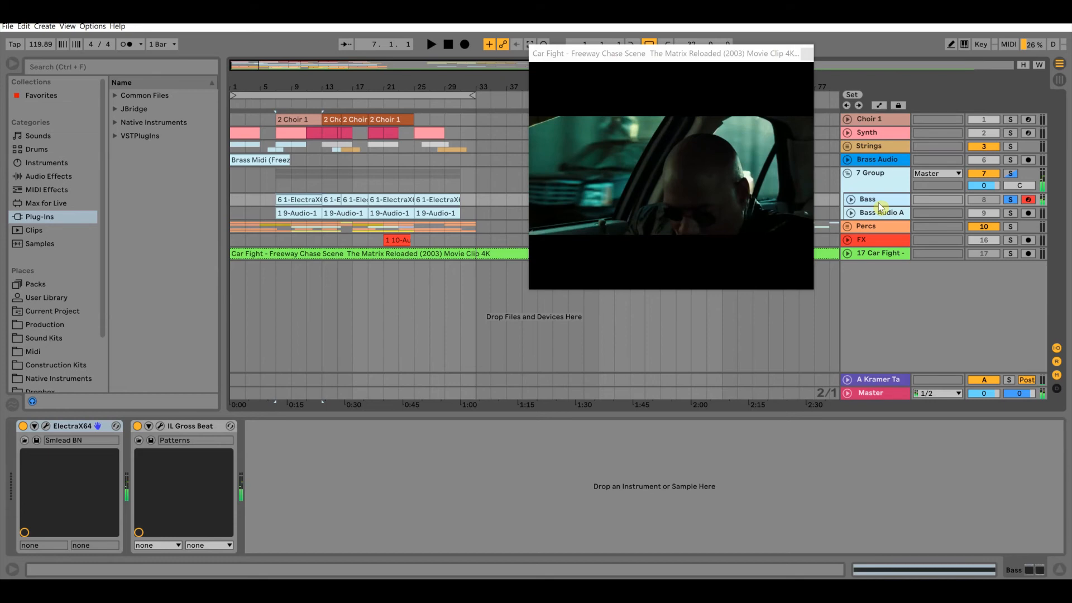
pyautogui.click(882, 214)
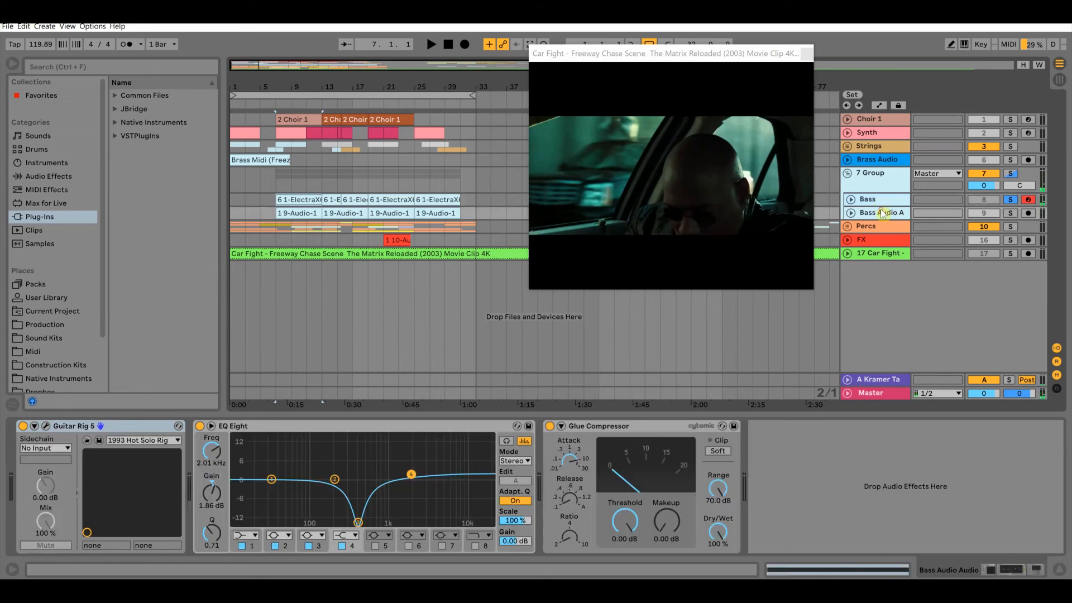
# - Unfold the Bass Audio track to view its clip waveforms and routing, and fold it back
pyautogui.click(851, 213)
pyautogui.click(279, 235)
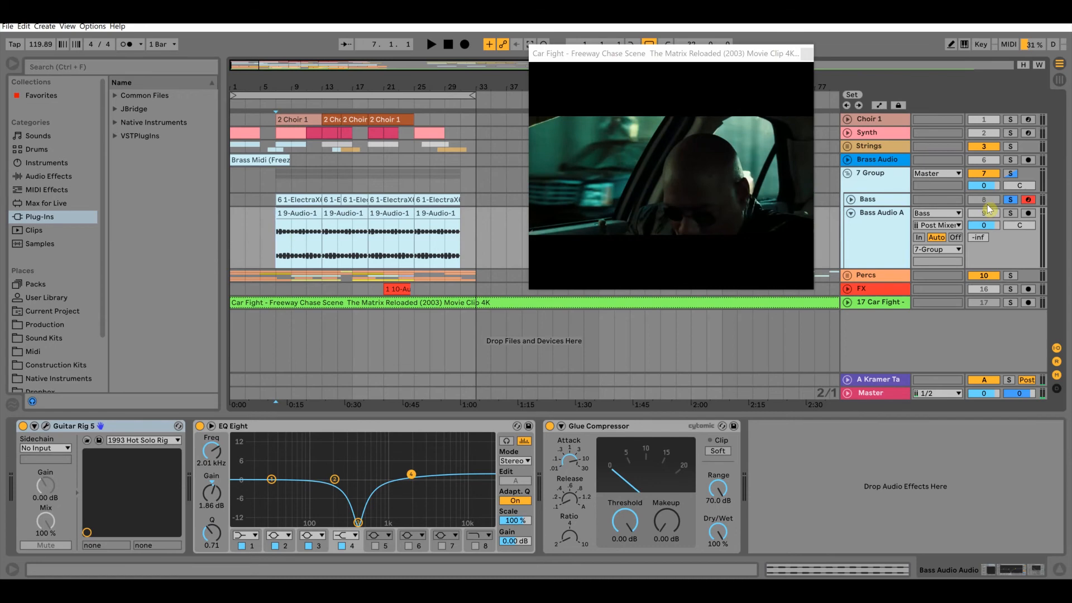
pyautogui.click(852, 212)
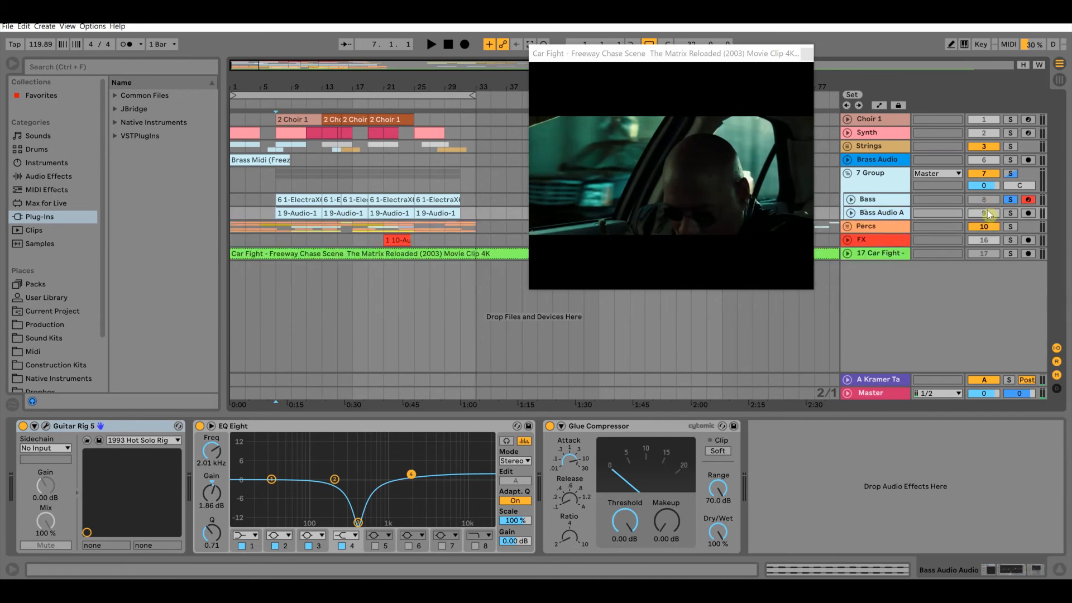
# - Solo the Bass Audio track, play its clip from 7.1.1, stop in bar 12 and clear the solo
pyautogui.click(299, 213)
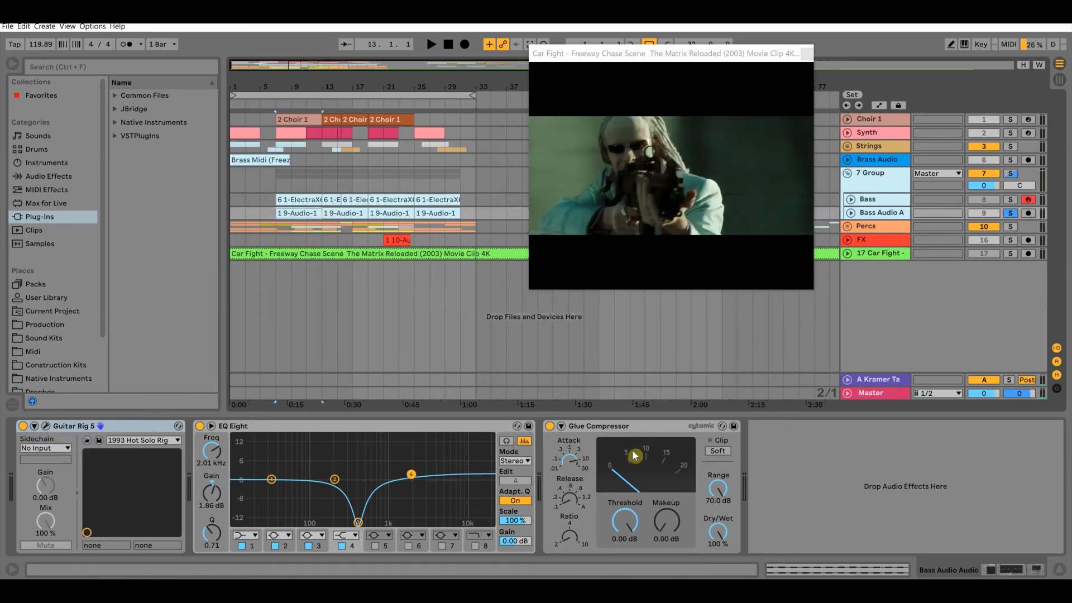
pyautogui.click(431, 47)
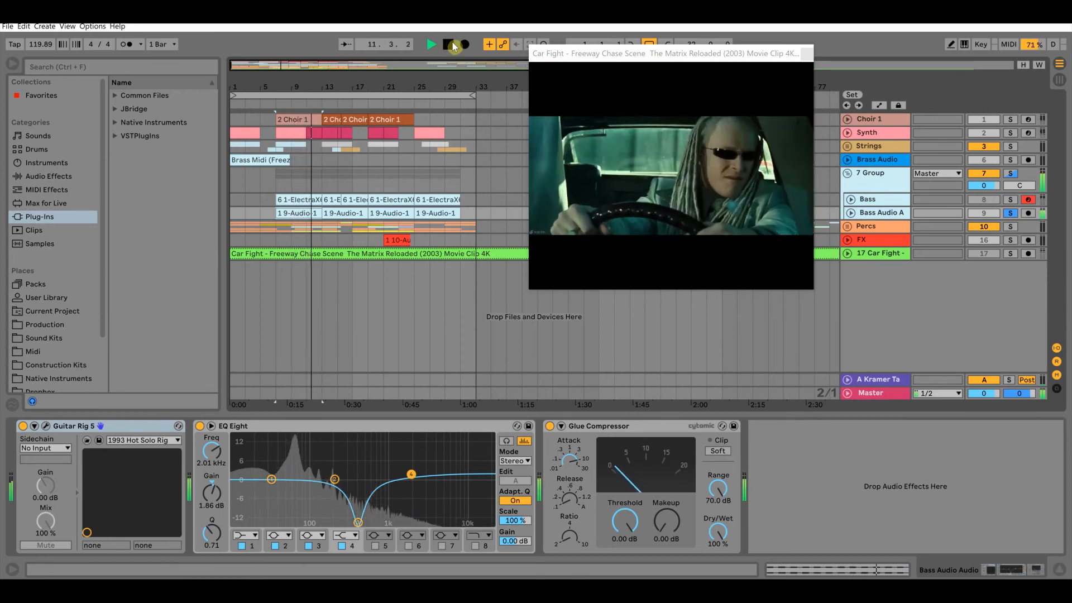
pyautogui.click(449, 45)
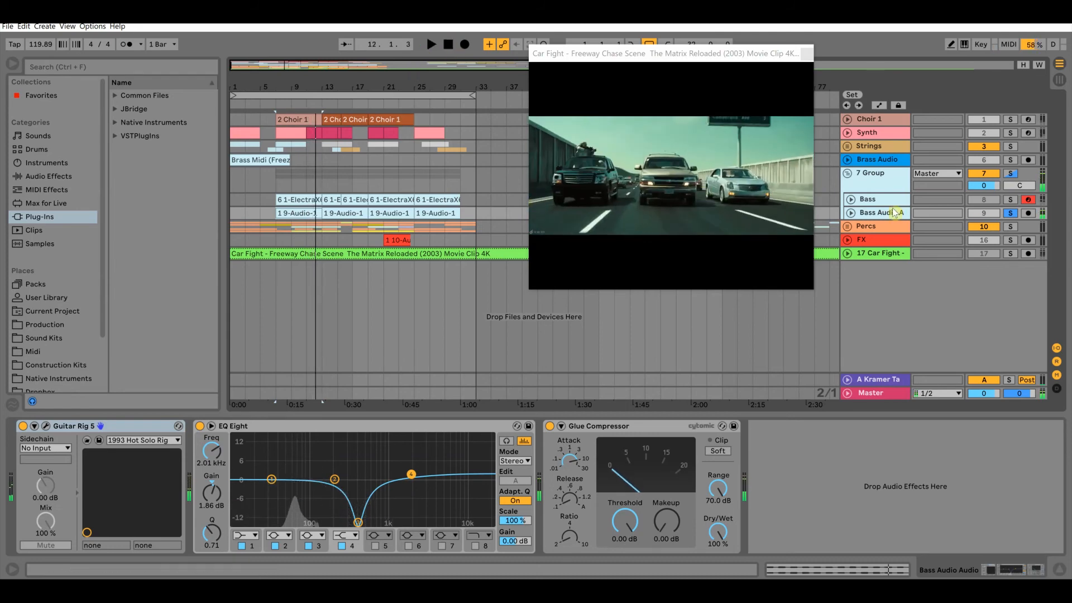
pyautogui.click(1012, 213)
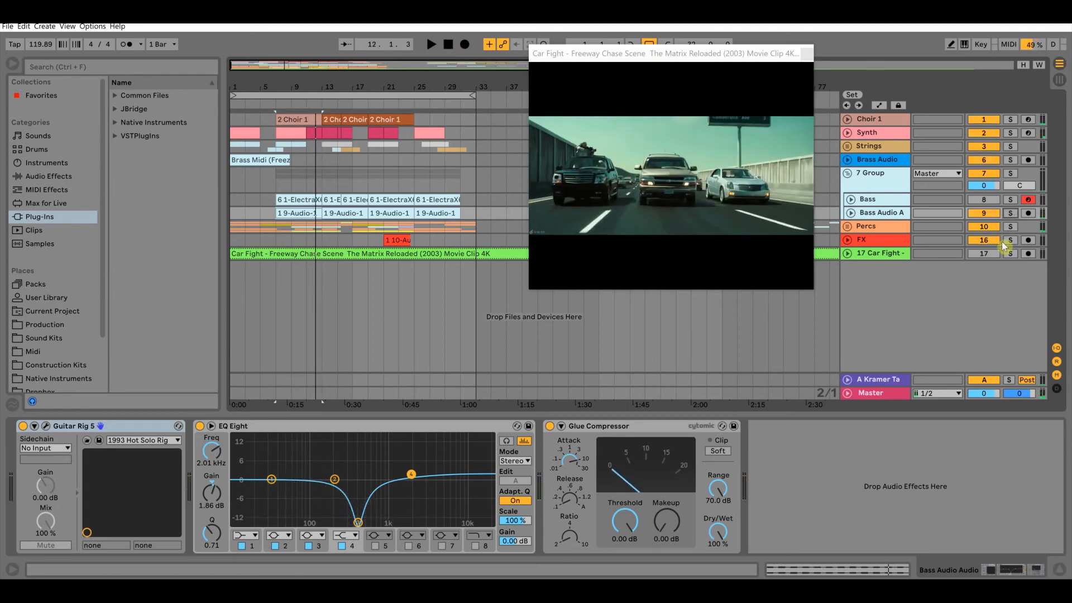
# - Activate the Car Fight movie track and play the full arrangement from 1.1.1, stopping in bar 16
pyautogui.click(986, 240)
pyautogui.click(866, 240)
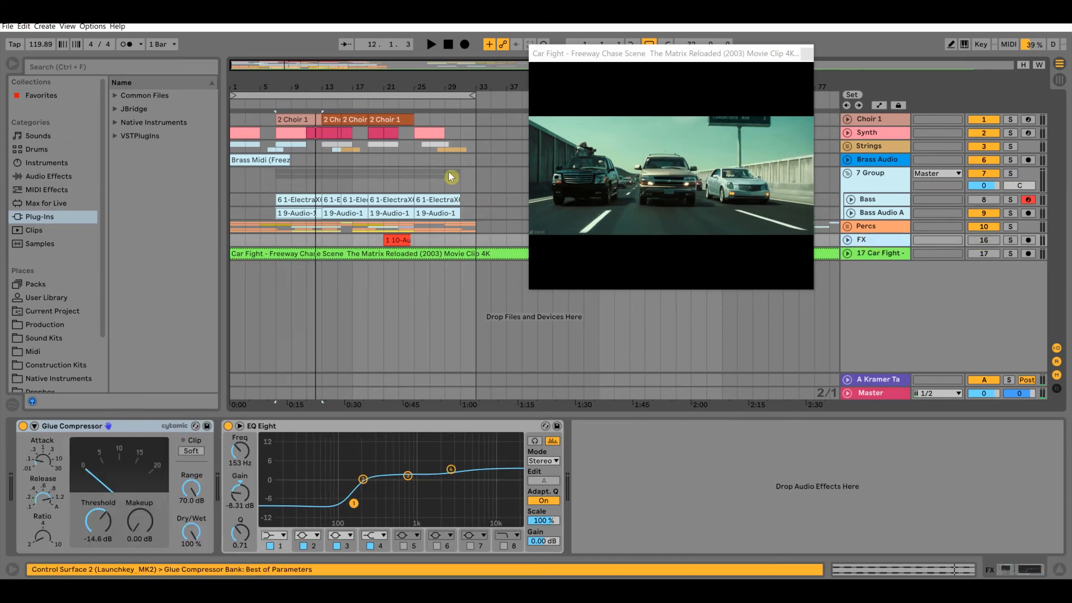
pyautogui.click(296, 98)
pyautogui.press('space')
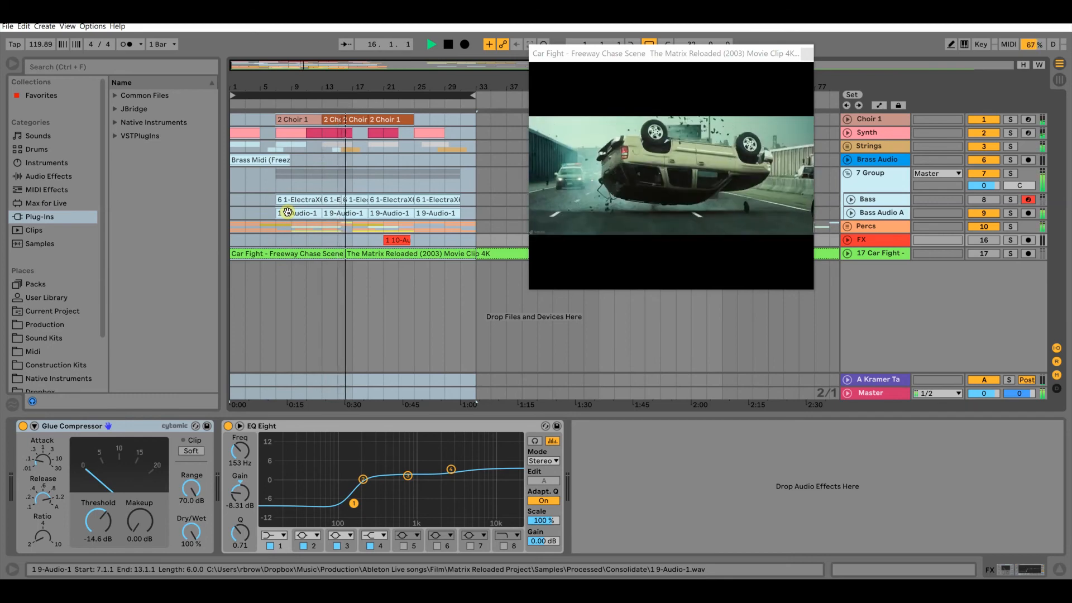
pyautogui.press('space')
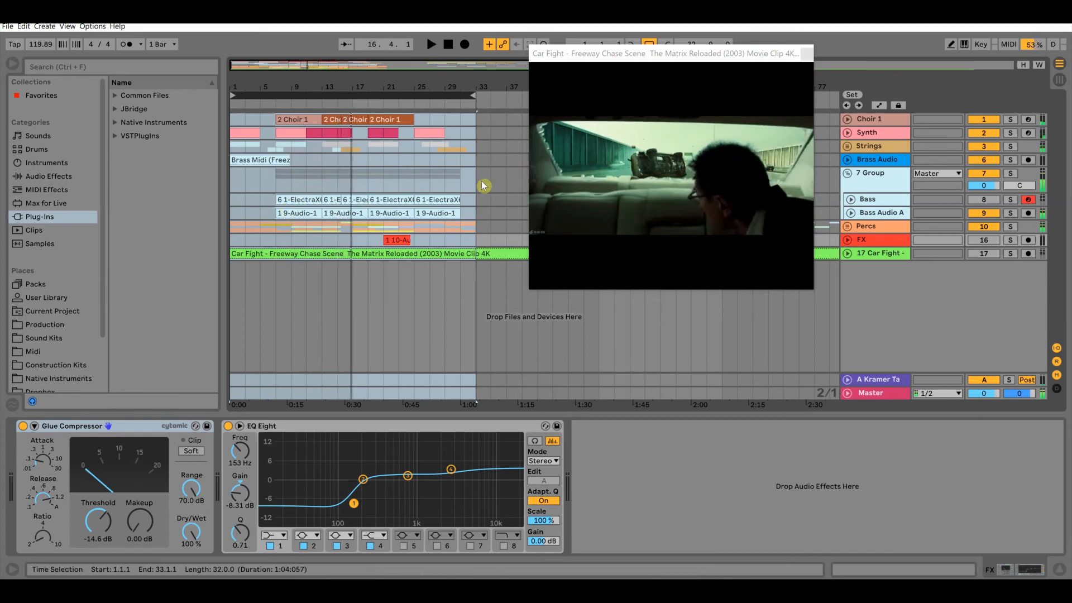
# - Open the FX track's audio clip at 21.1.1 to examine its waveform and sample settings
pyautogui.click(405, 239)
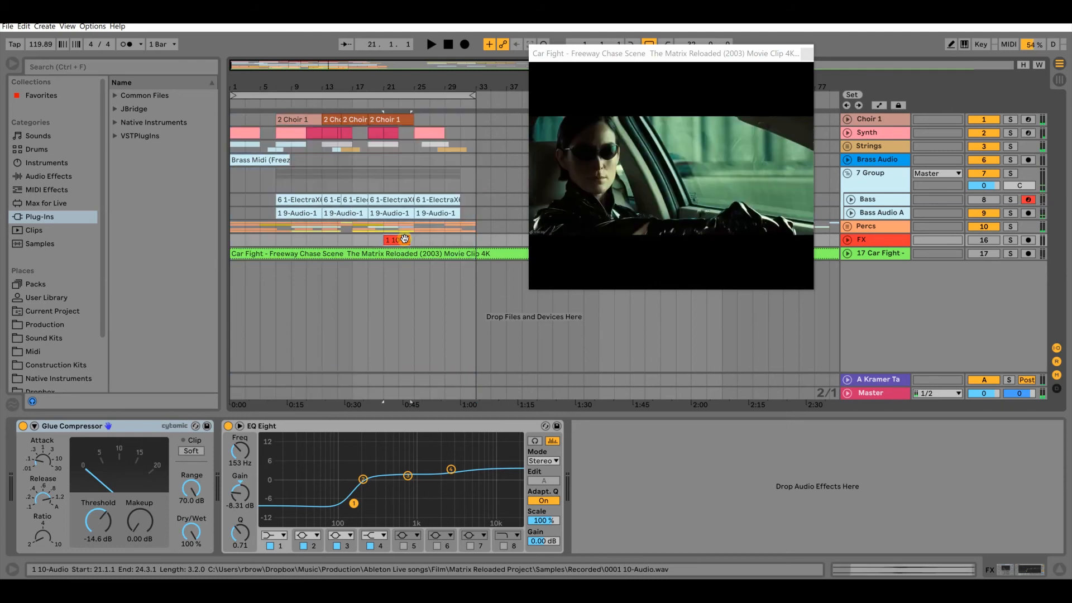
pyautogui.click(881, 241)
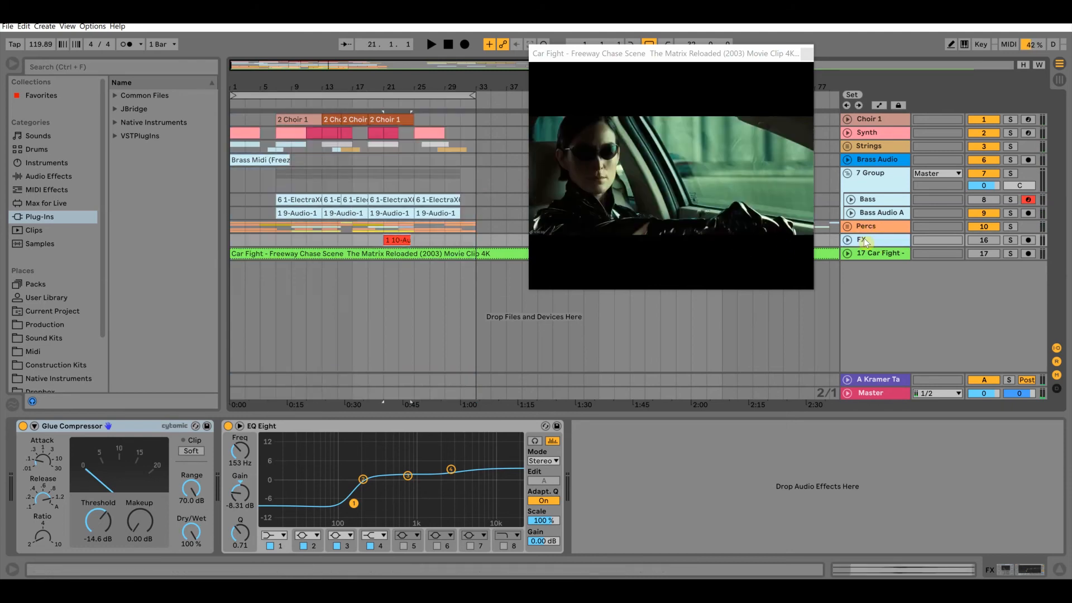
pyautogui.doubleClick(397, 239)
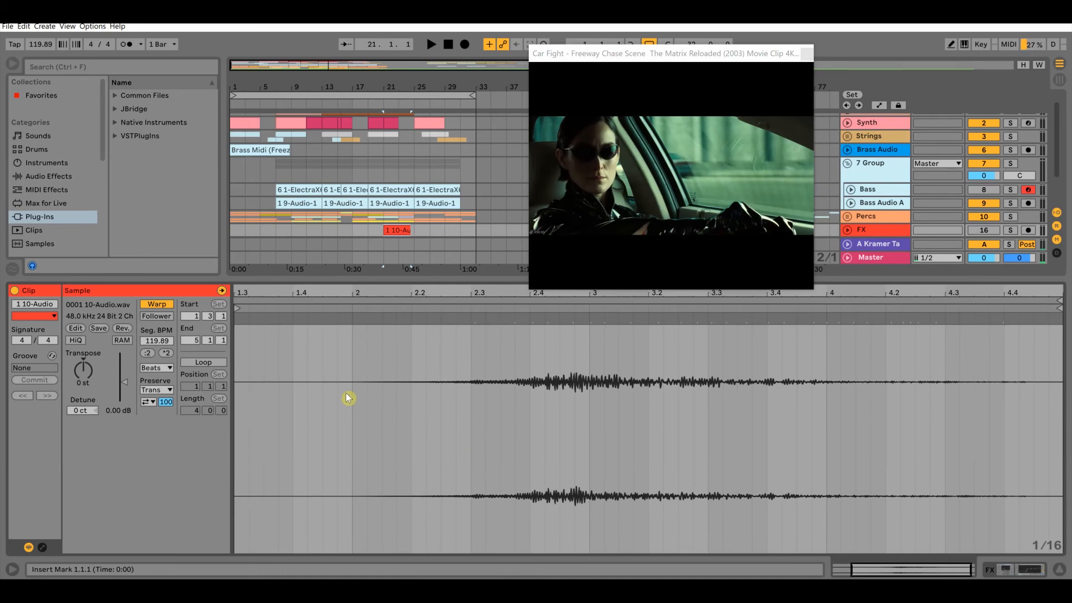
# - Insert a new MIDI track below the movie track and load Kontakt from Native Instruments' VSTPlugins 64 bit folder onto it
pyautogui.click(880, 258)
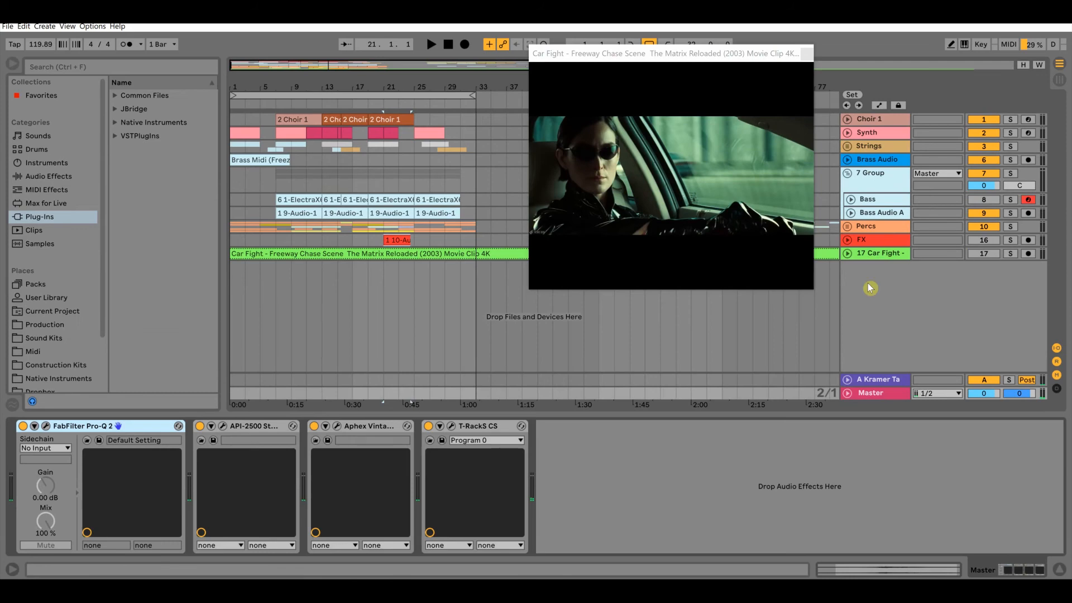
pyautogui.rightClick(880, 292)
pyautogui.click(909, 309)
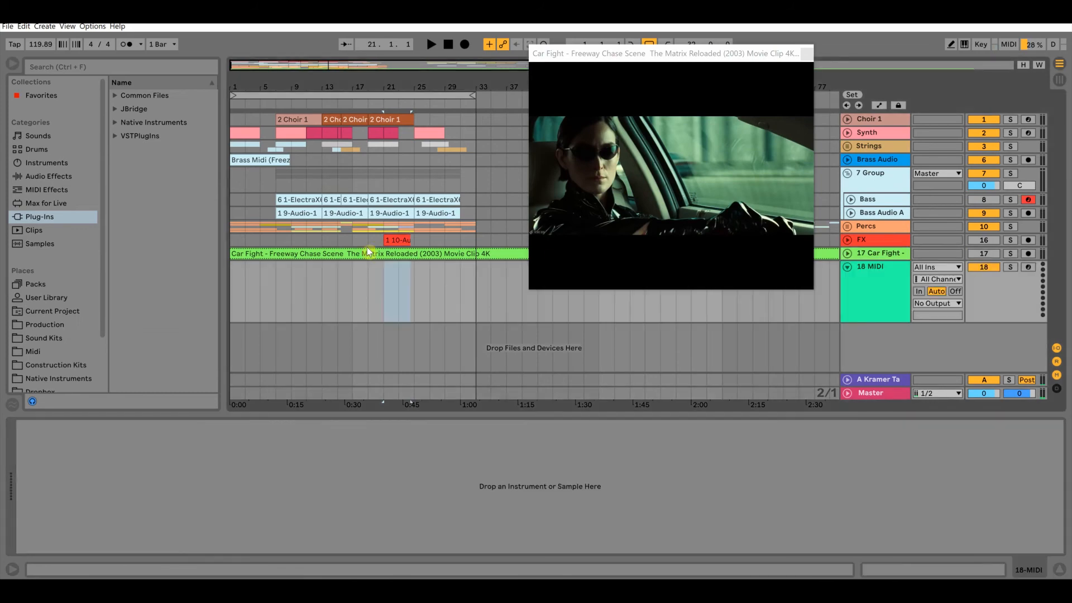
pyautogui.click(155, 122)
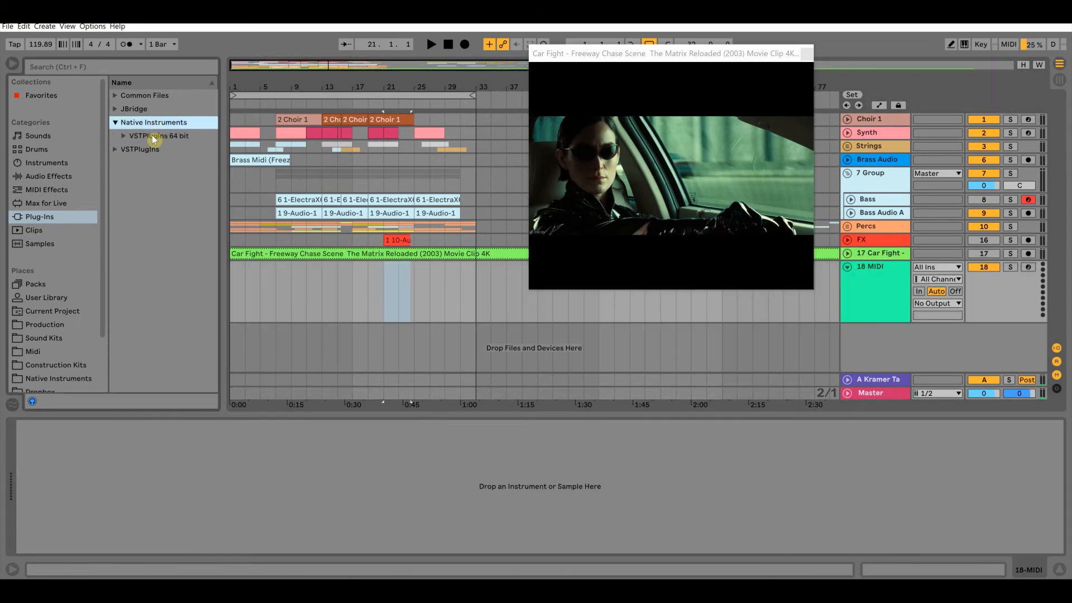
pyautogui.click(156, 137)
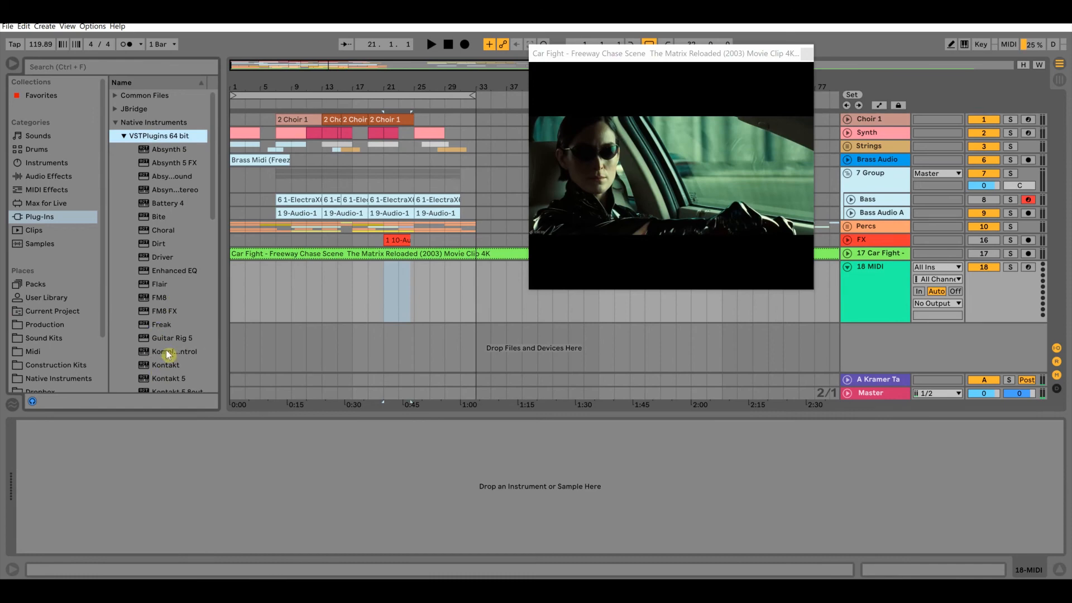
pyautogui.click(165, 365)
pyautogui.moveTo(166, 364); pyautogui.dragTo(310, 355)
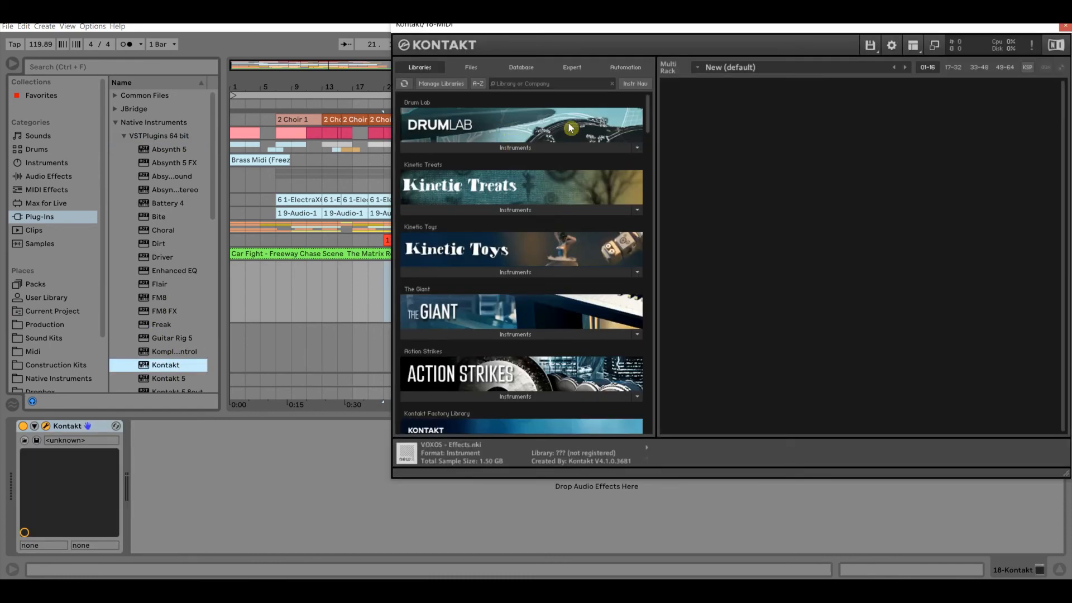
# - Load the From Afar.nki instrument from Kontakt's Rise and Hit library to audition its whoosh layers
pyautogui.moveTo(648, 110); pyautogui.dragTo(648, 132)
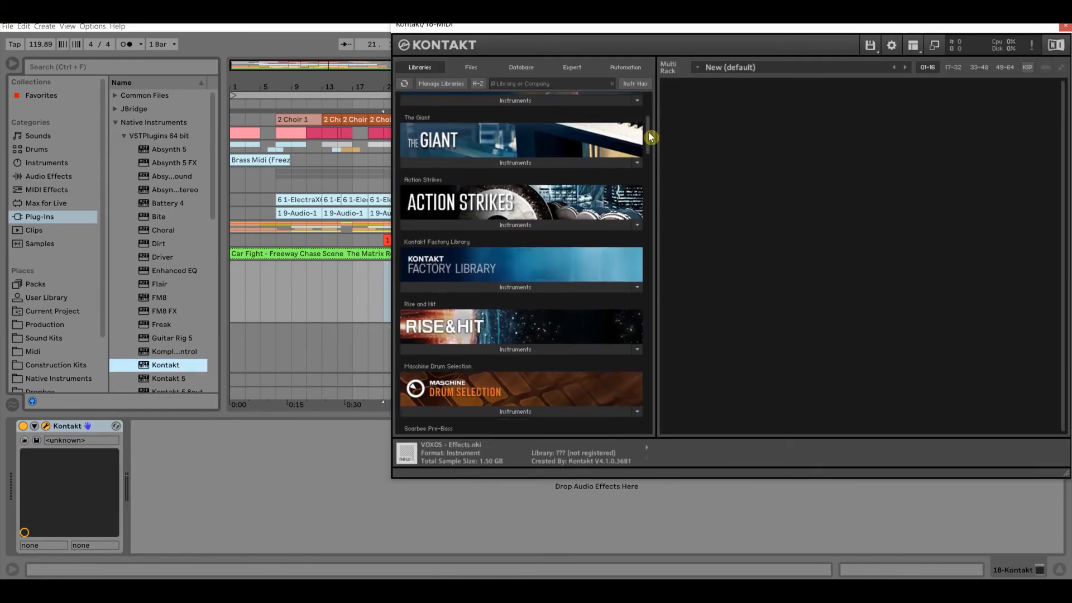
pyautogui.click(528, 322)
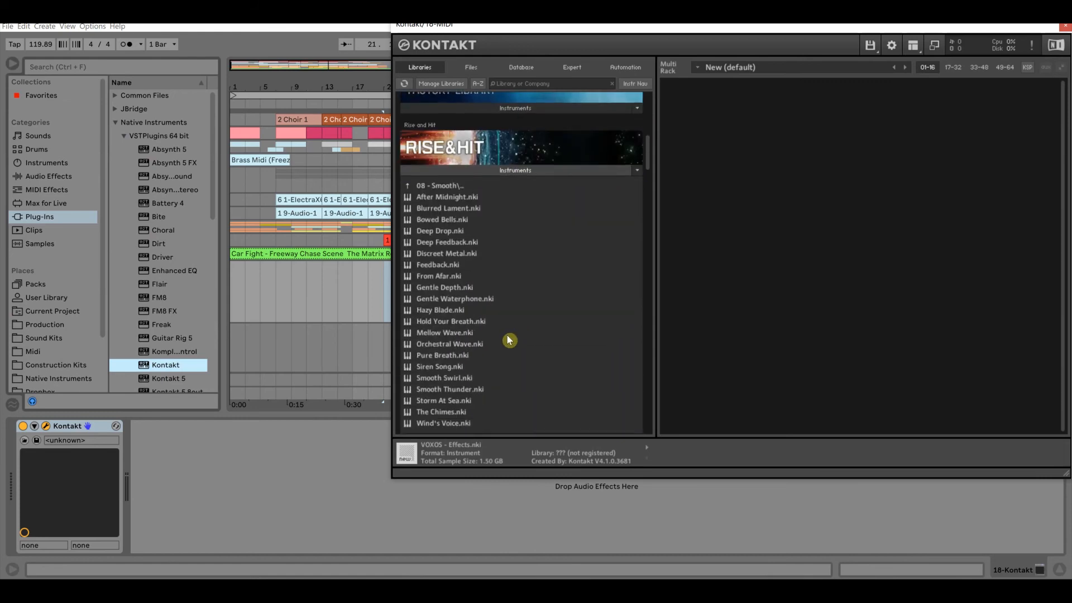
pyautogui.click(440, 278)
pyautogui.moveTo(426, 278); pyautogui.dragTo(740, 230)
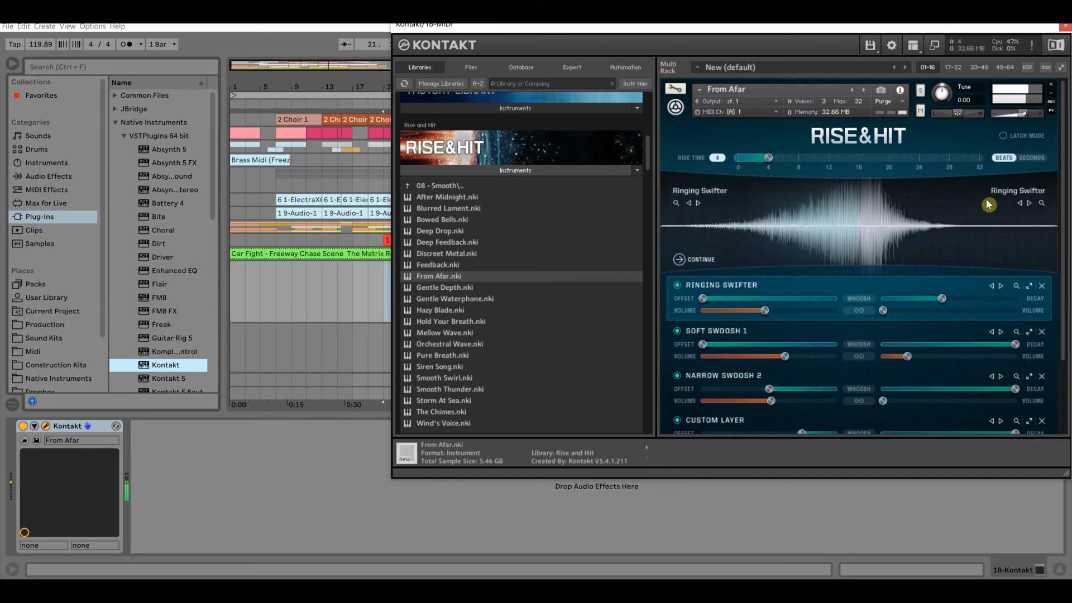
# - Close the Kontakt window and delete the Kontakt track
pyautogui.click(1064, 25)
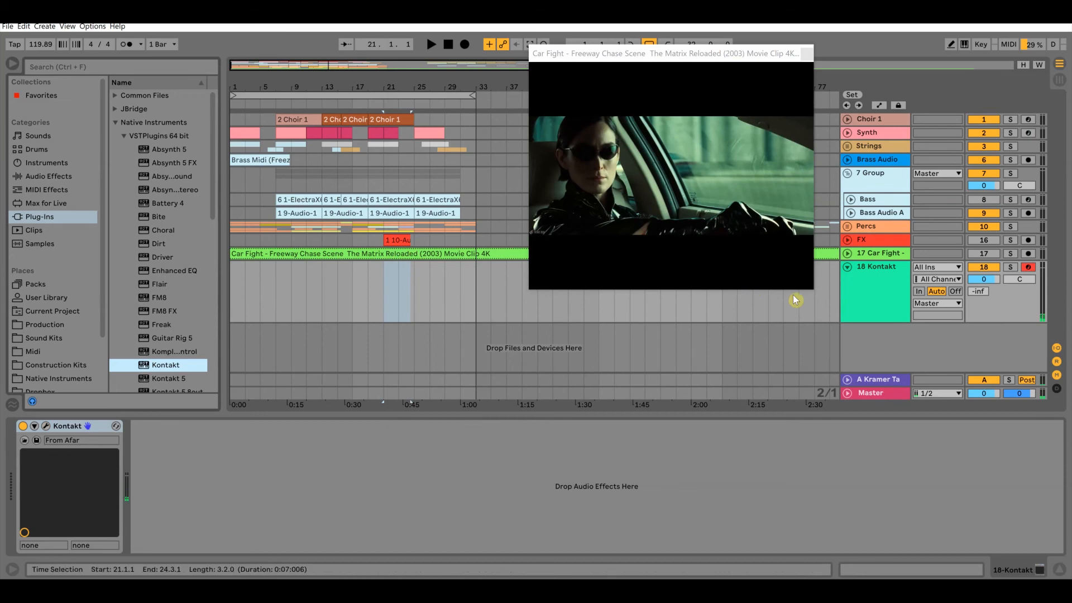
pyautogui.click(865, 280)
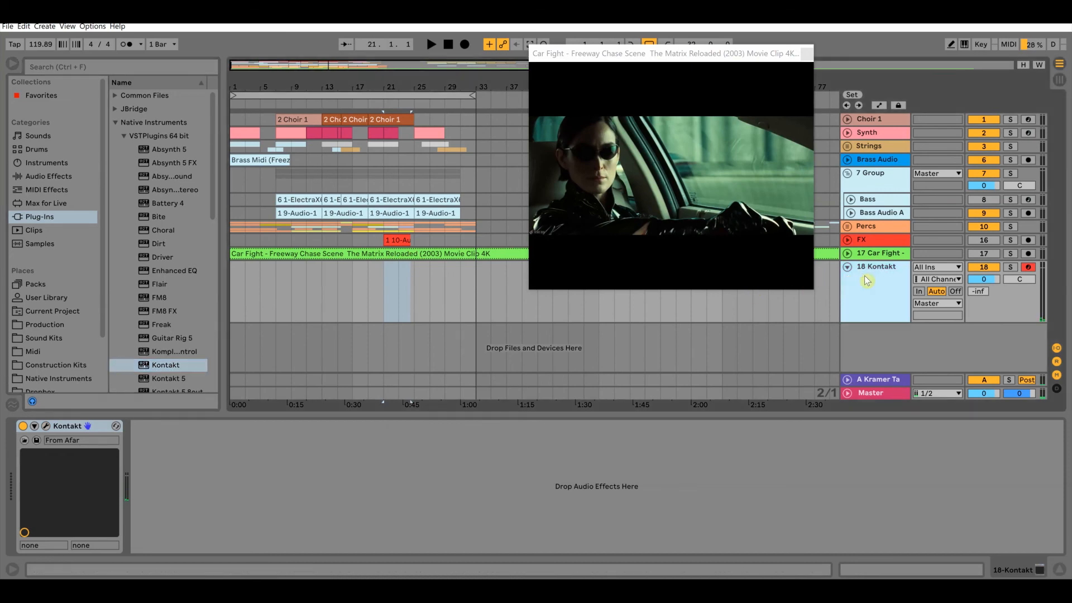
pyautogui.press('Delete')
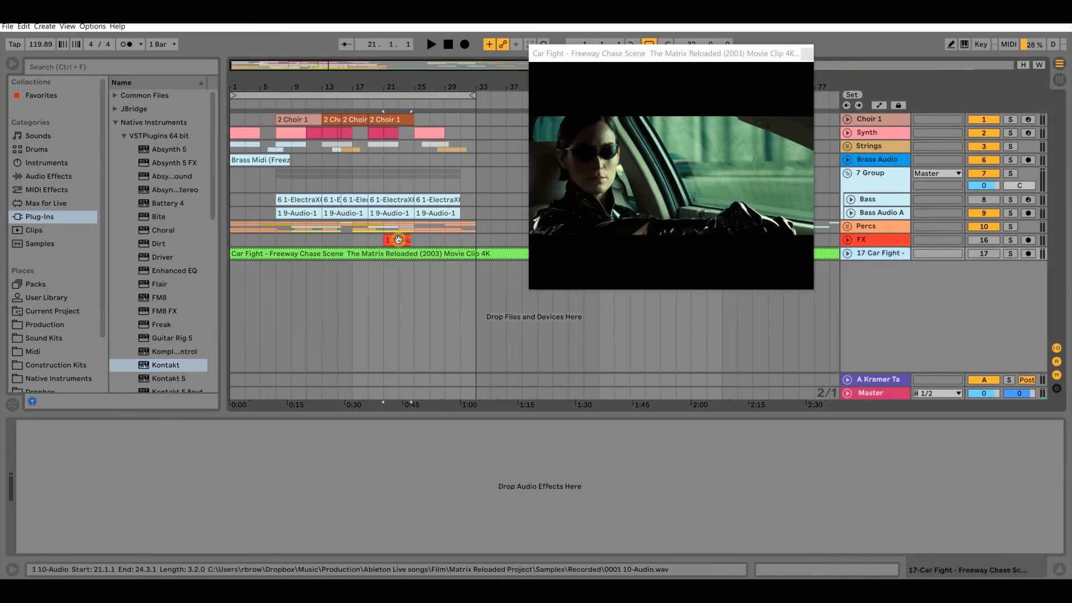
# - Play the full mix from 21.1.1 to hear the FX riser in context, stopping in bar 23
pyautogui.click(366, 240)
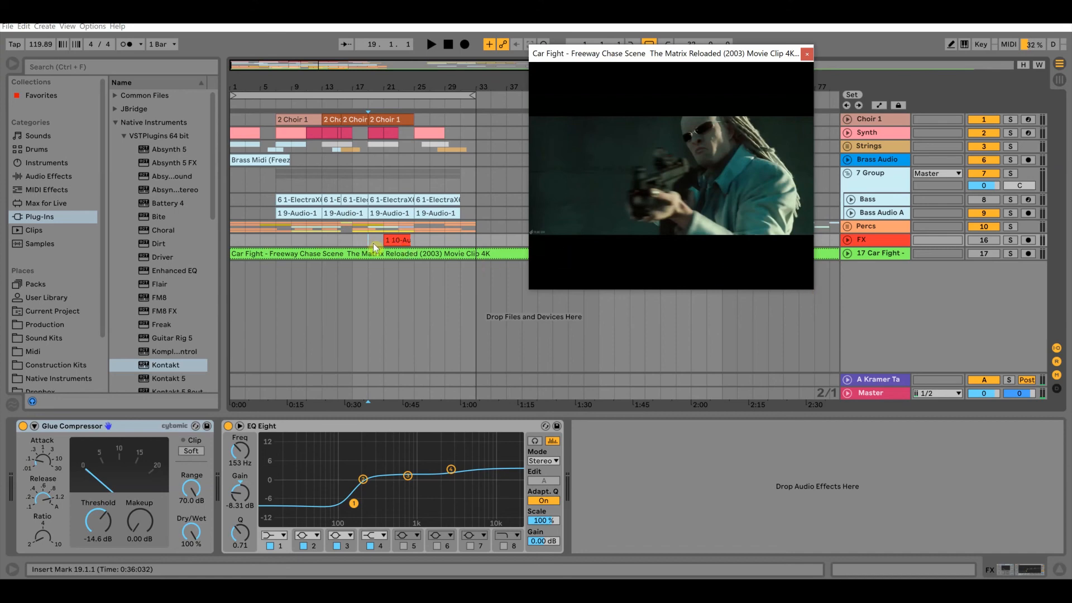
pyautogui.moveTo(384, 84); pyautogui.dragTo(404, 204)
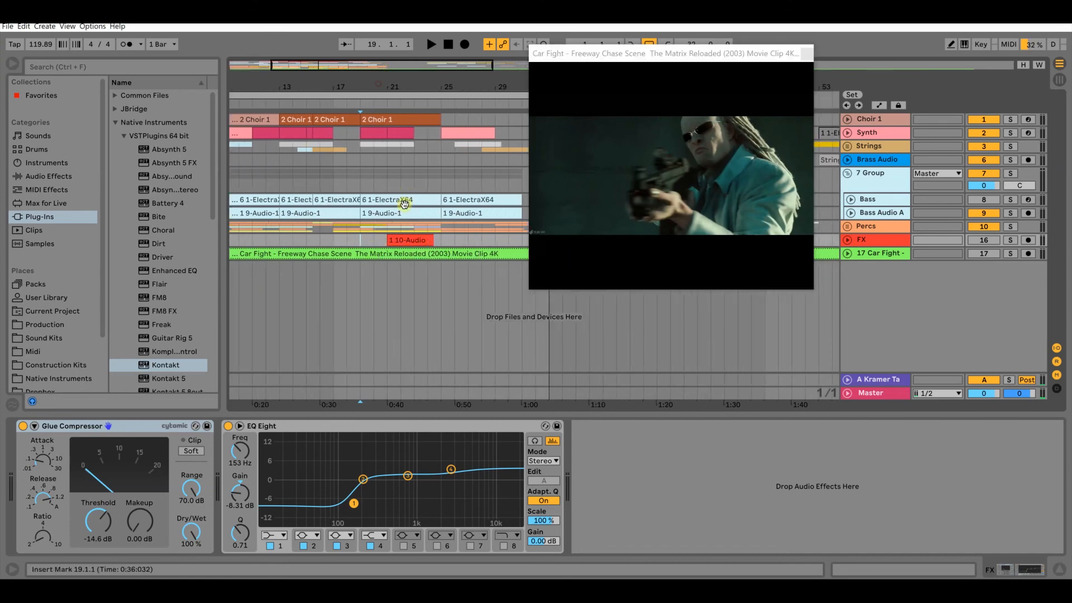
pyautogui.click(374, 241)
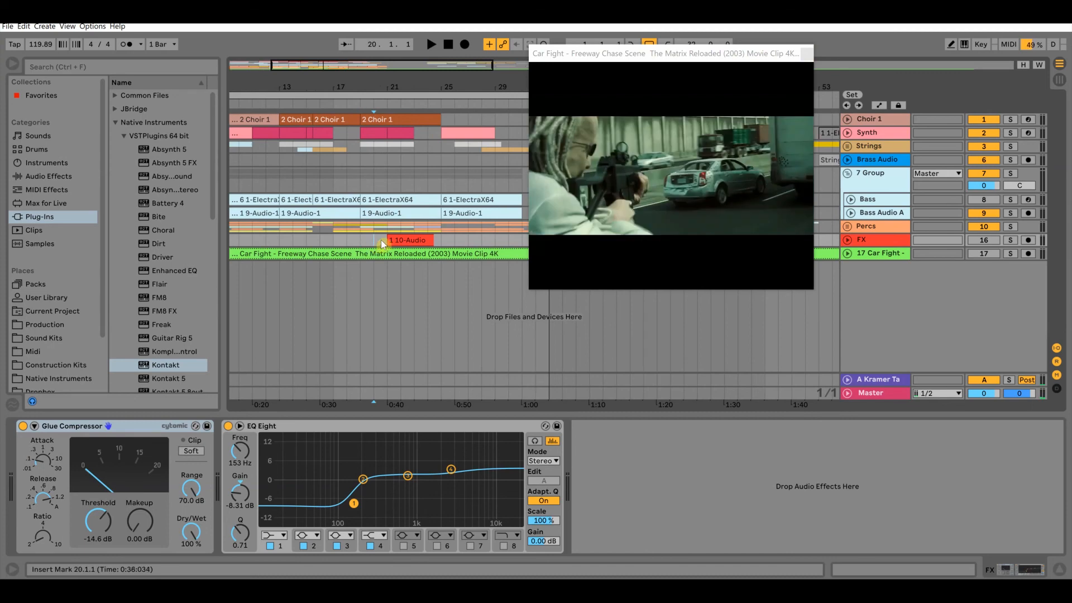
pyautogui.click(382, 240)
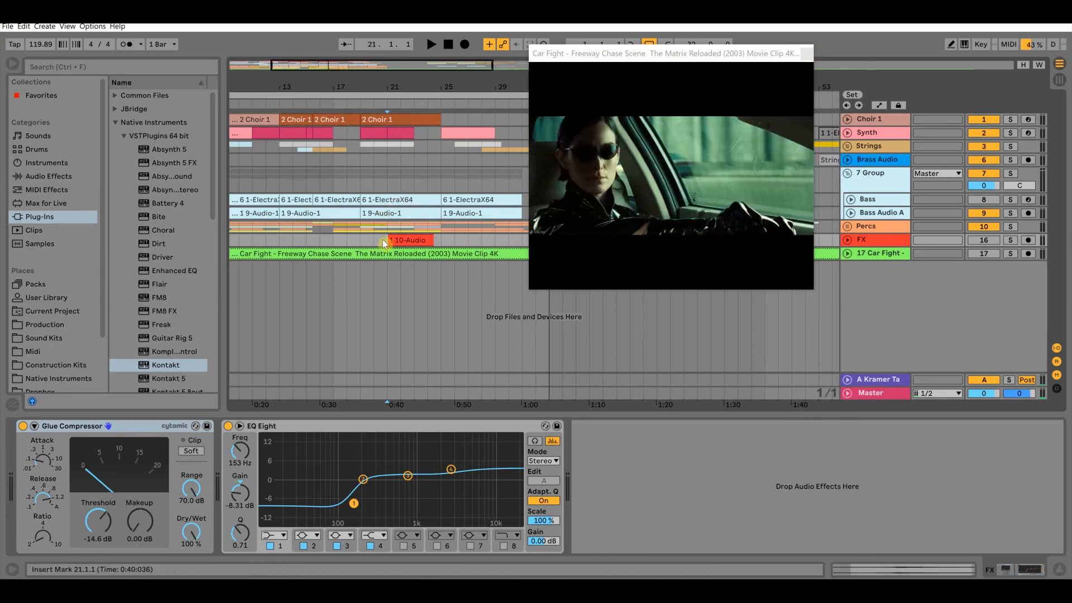
pyautogui.press('space')
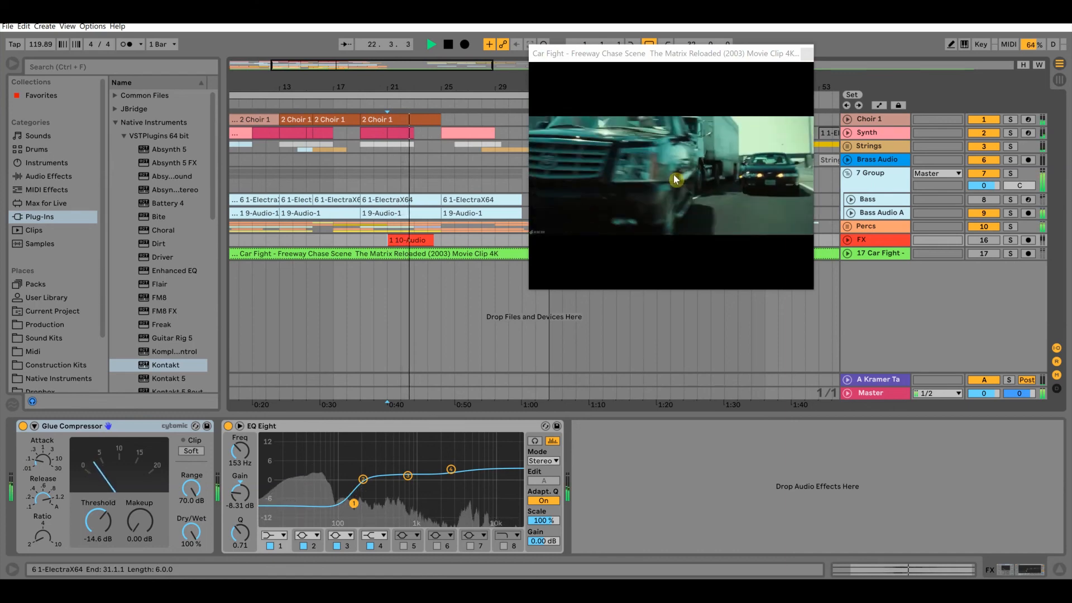
pyautogui.press('space')
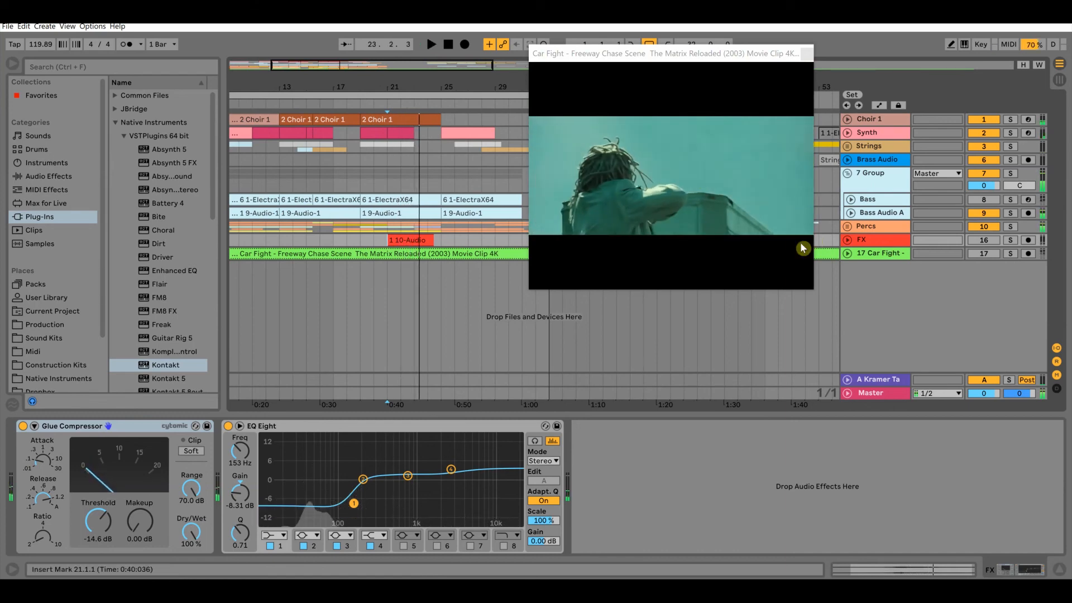
# - Solo the FX track, play its clip from 21.1.1, stop in bar 26 and clear the solo
pyautogui.click(1010, 241)
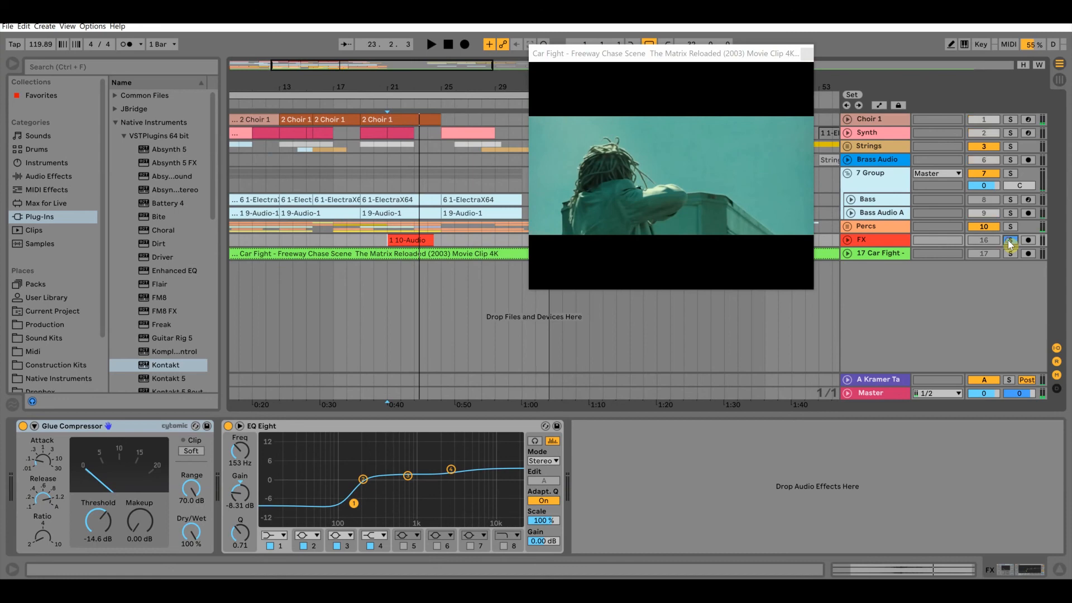
pyautogui.click(394, 240)
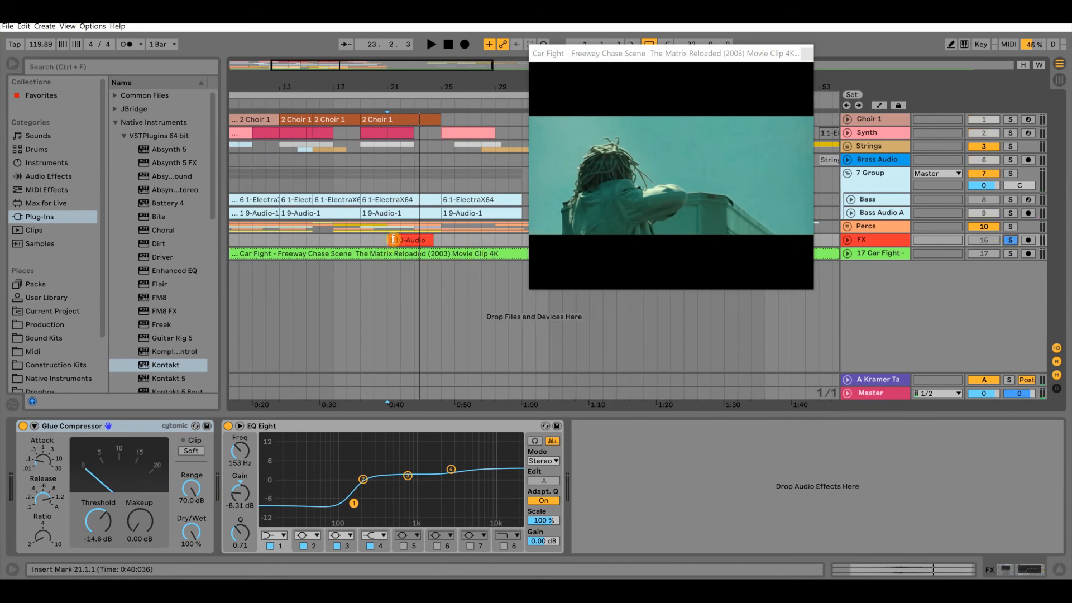
pyautogui.press('space')
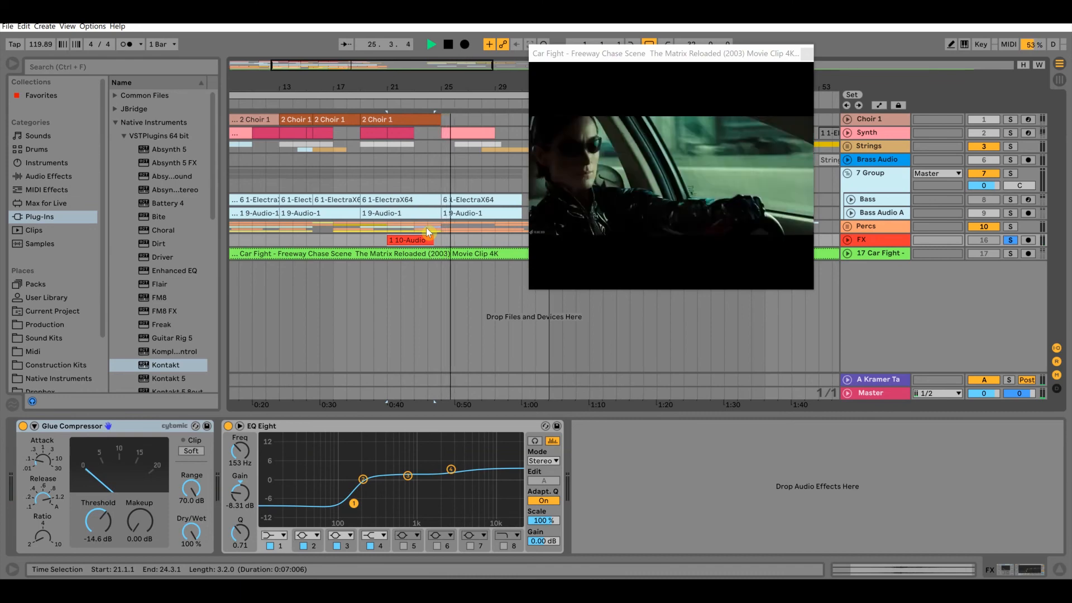
pyautogui.press('space')
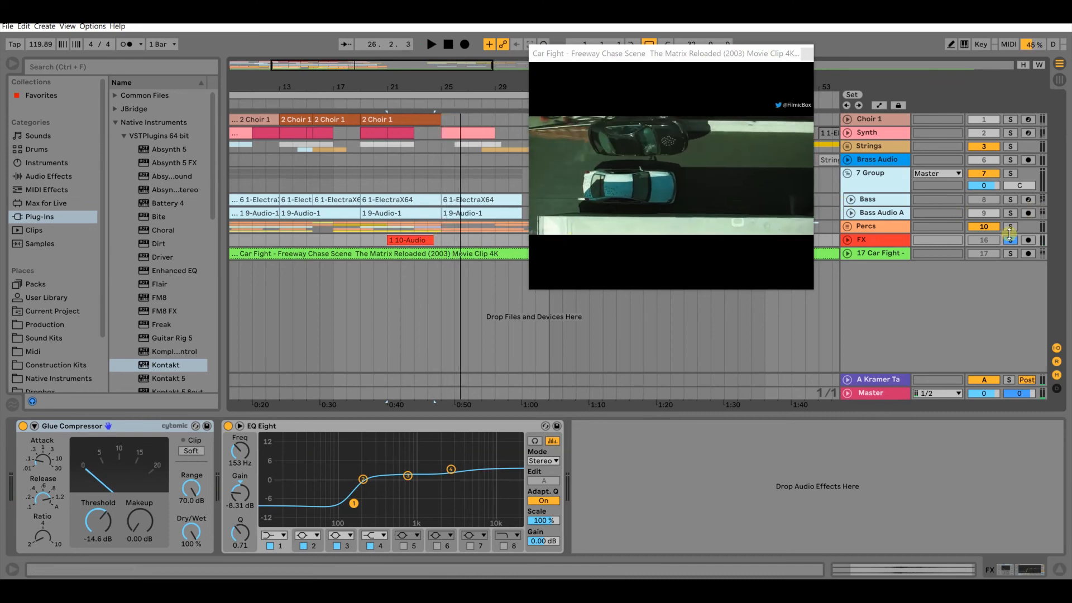
pyautogui.click(1010, 242)
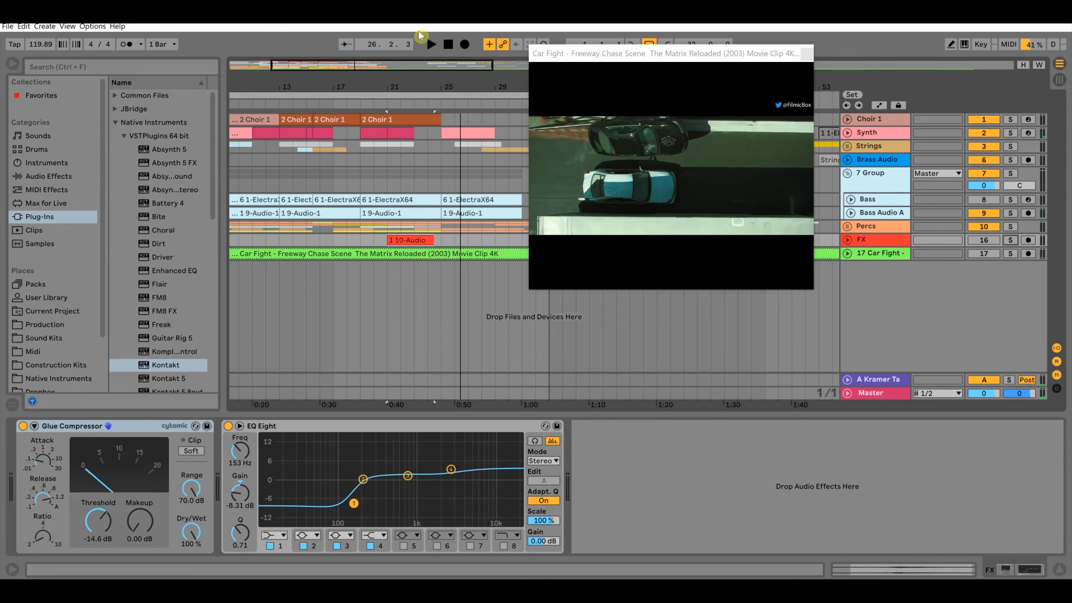
# - Return playback to 1.1.1, and move and enlarge the movie clip window to cover most of the arrangement
pyautogui.click(443, 48)
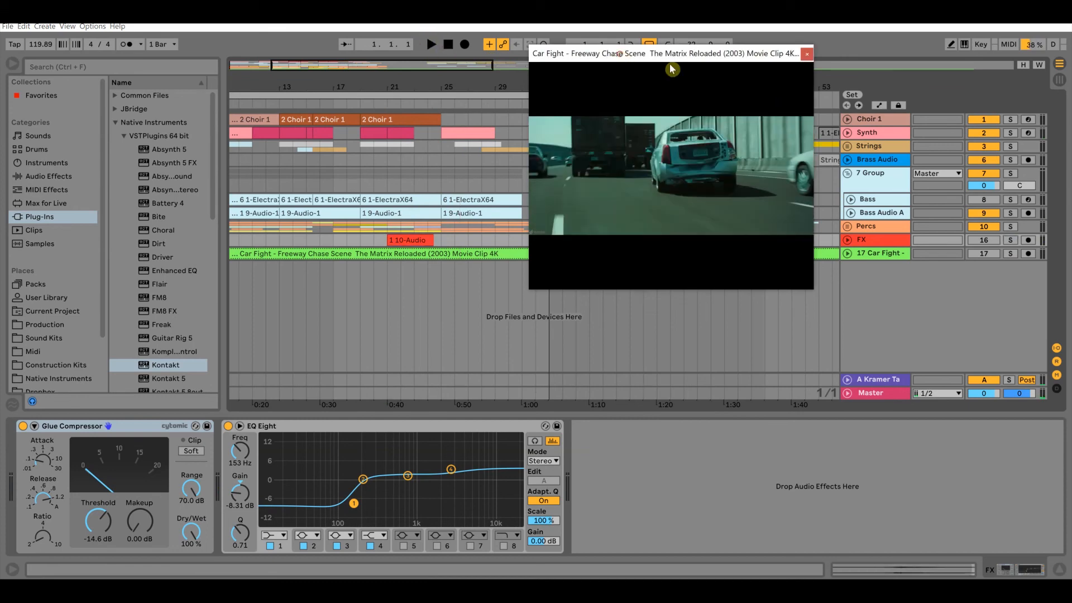
pyautogui.moveTo(619, 53); pyautogui.dragTo(677, 76)
pyautogui.click(479, 95)
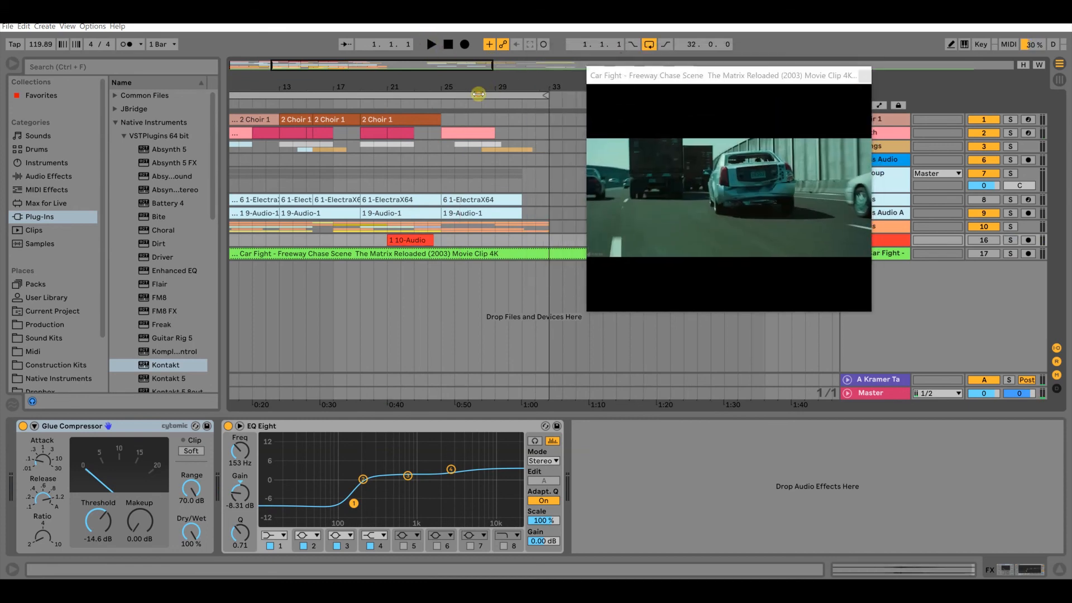
pyautogui.moveTo(587, 315); pyautogui.dragTo(275, 539)
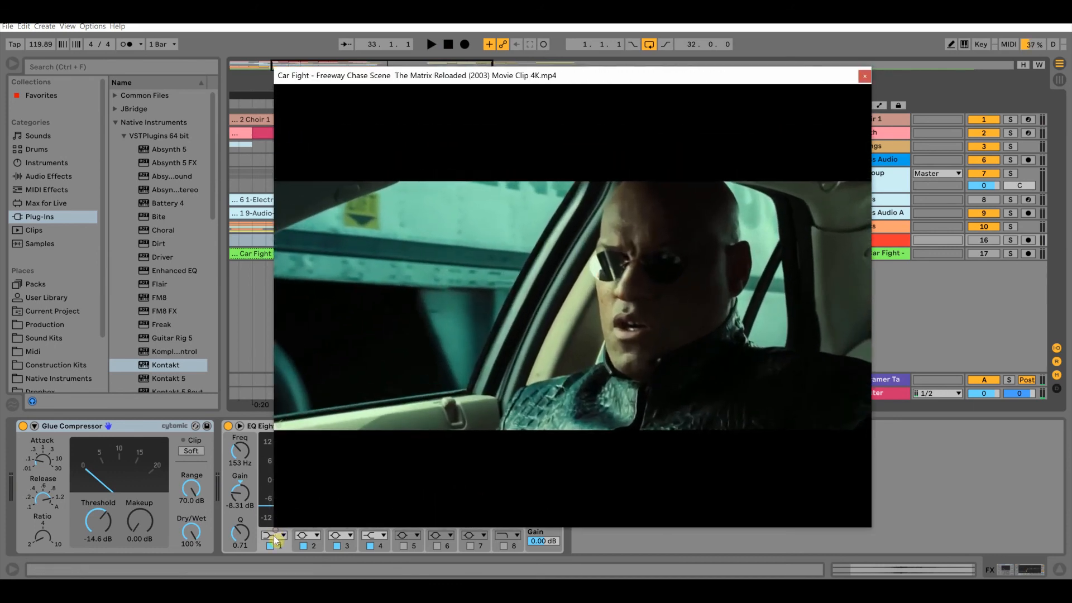